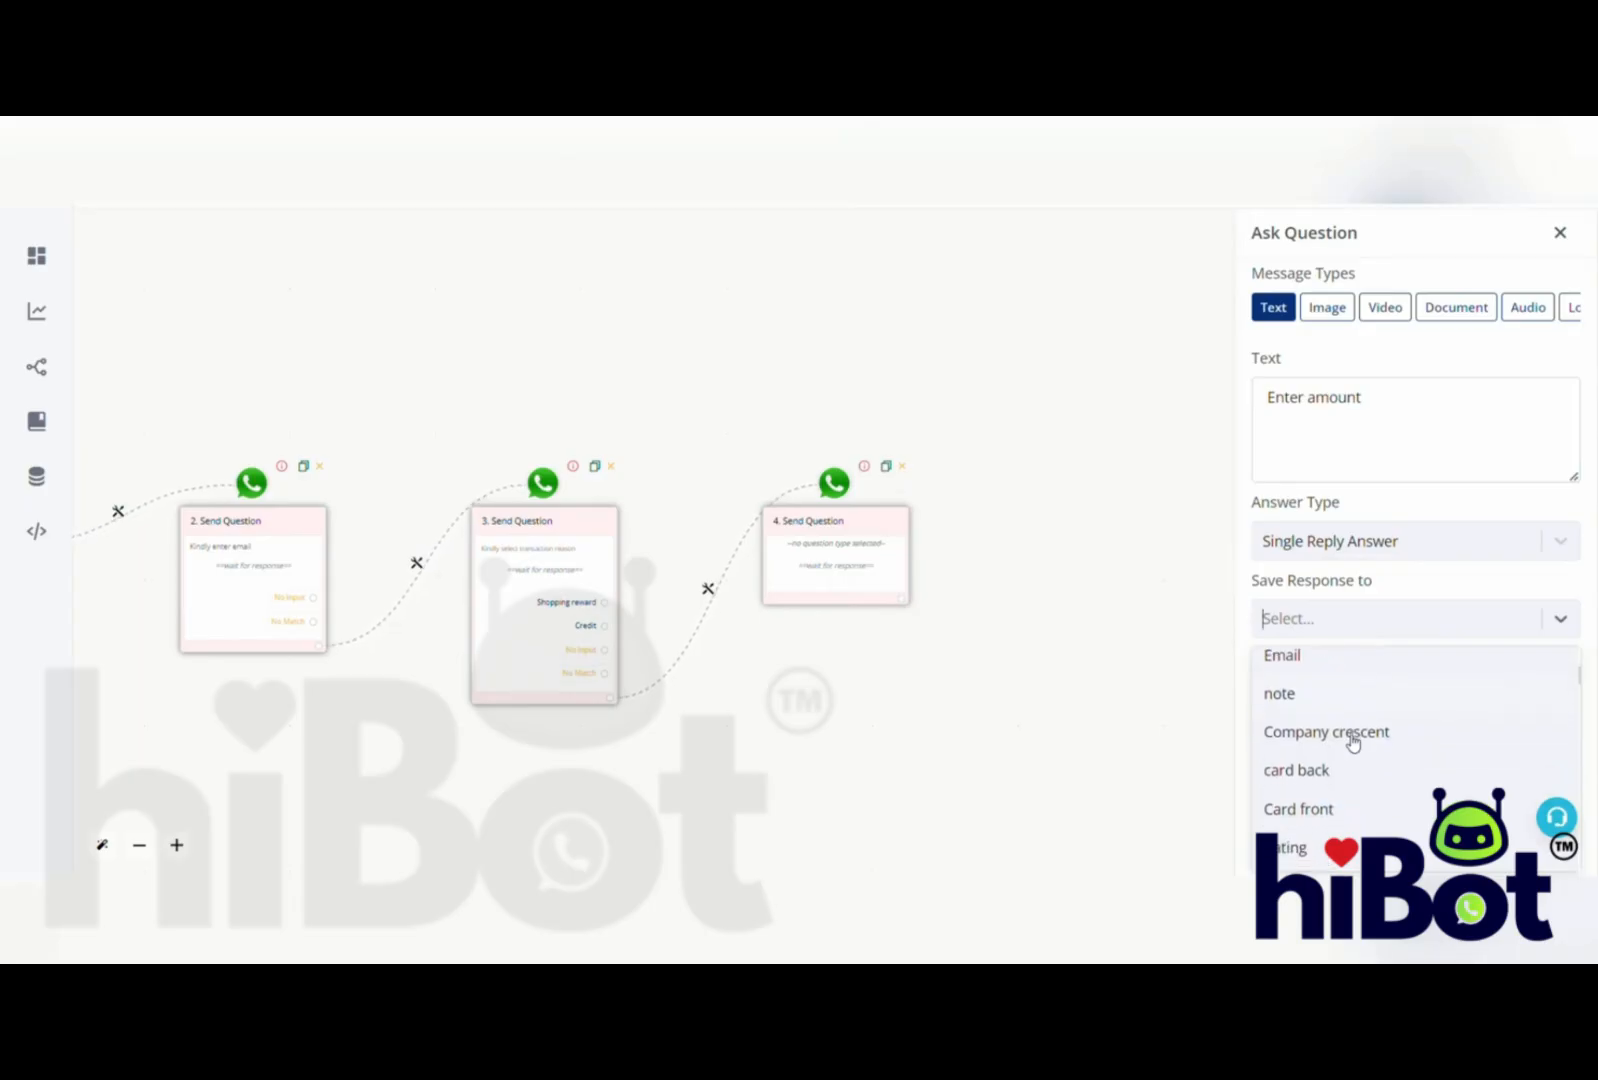
- Store the reply to the "Enter amount" question in the Amount variable and save the question
{"action": "type", "text": "amou"}
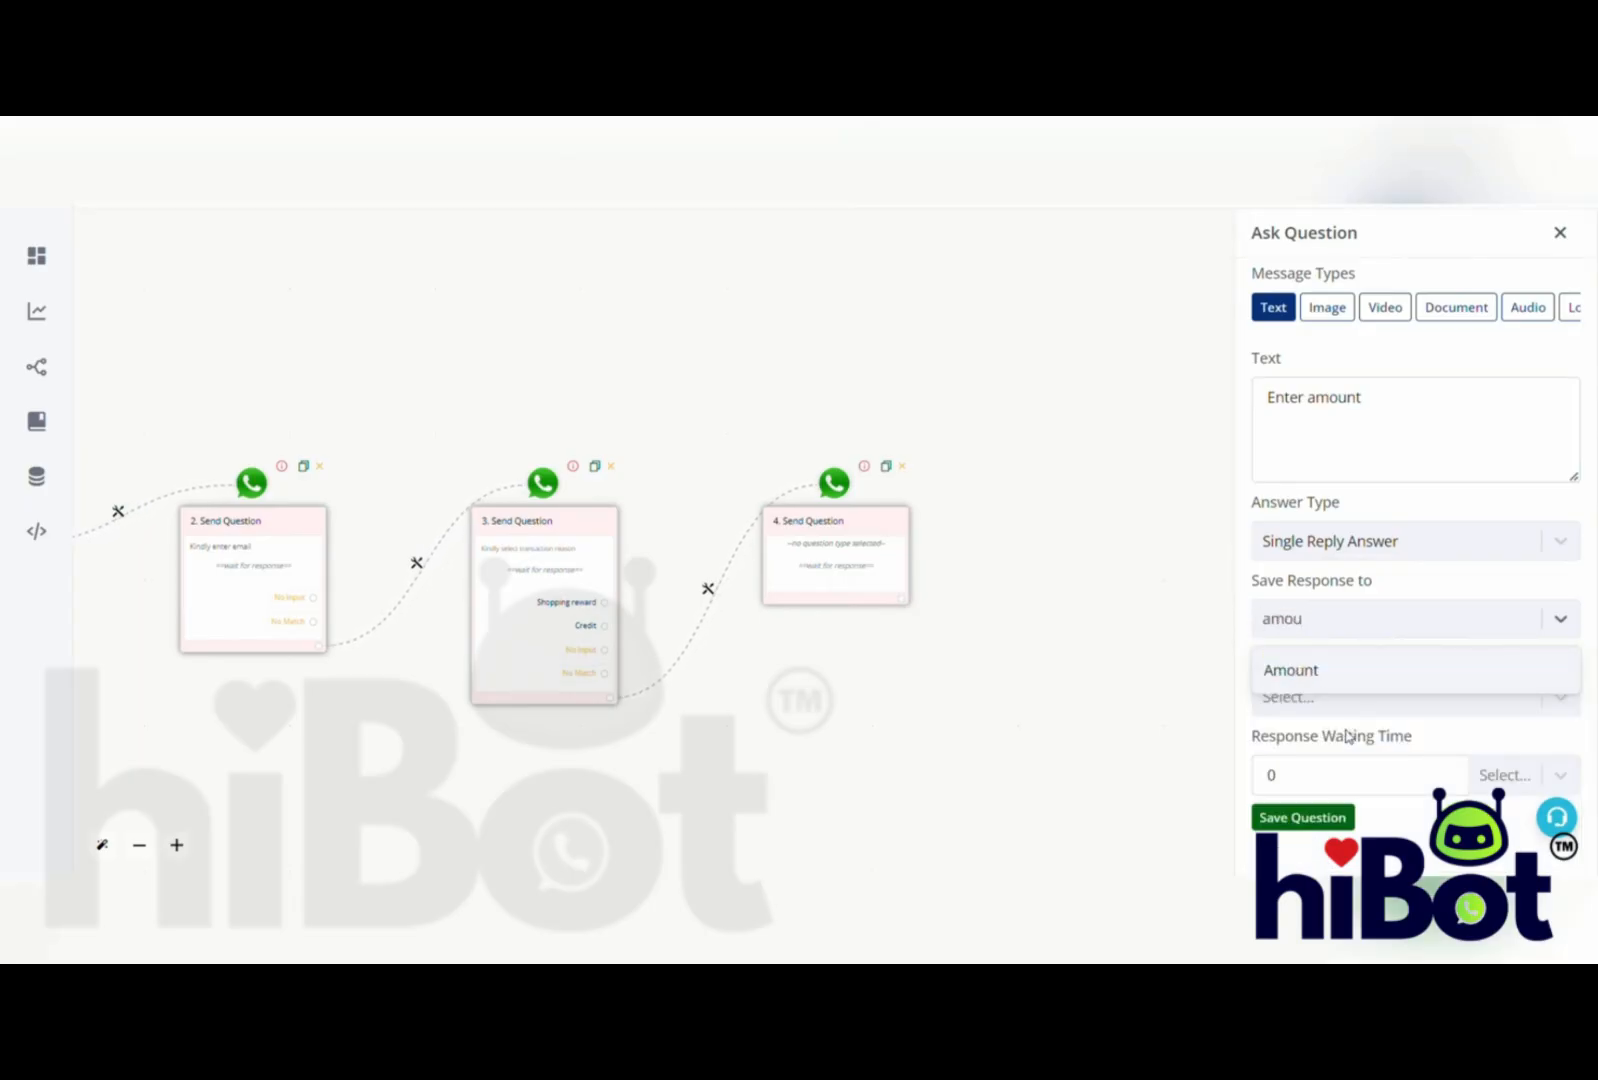
{"action": "left_click", "coordinate": [1332, 684]}
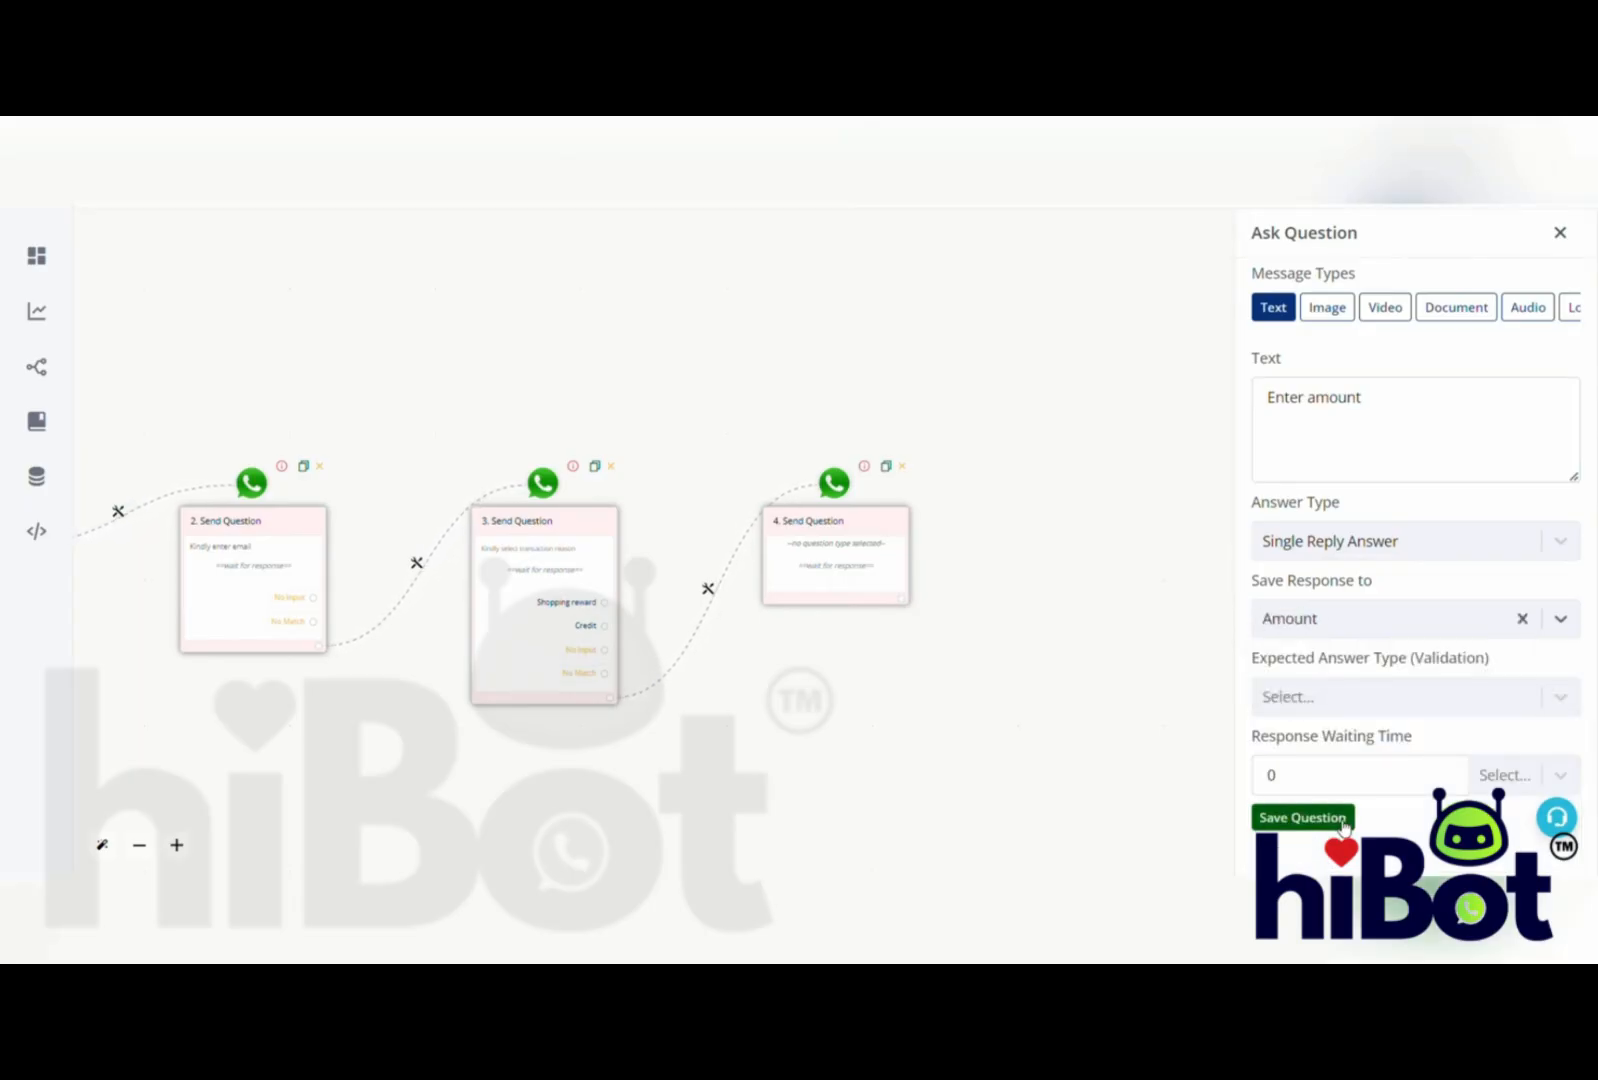
{"action": "left_click", "coordinate": [1344, 825]}
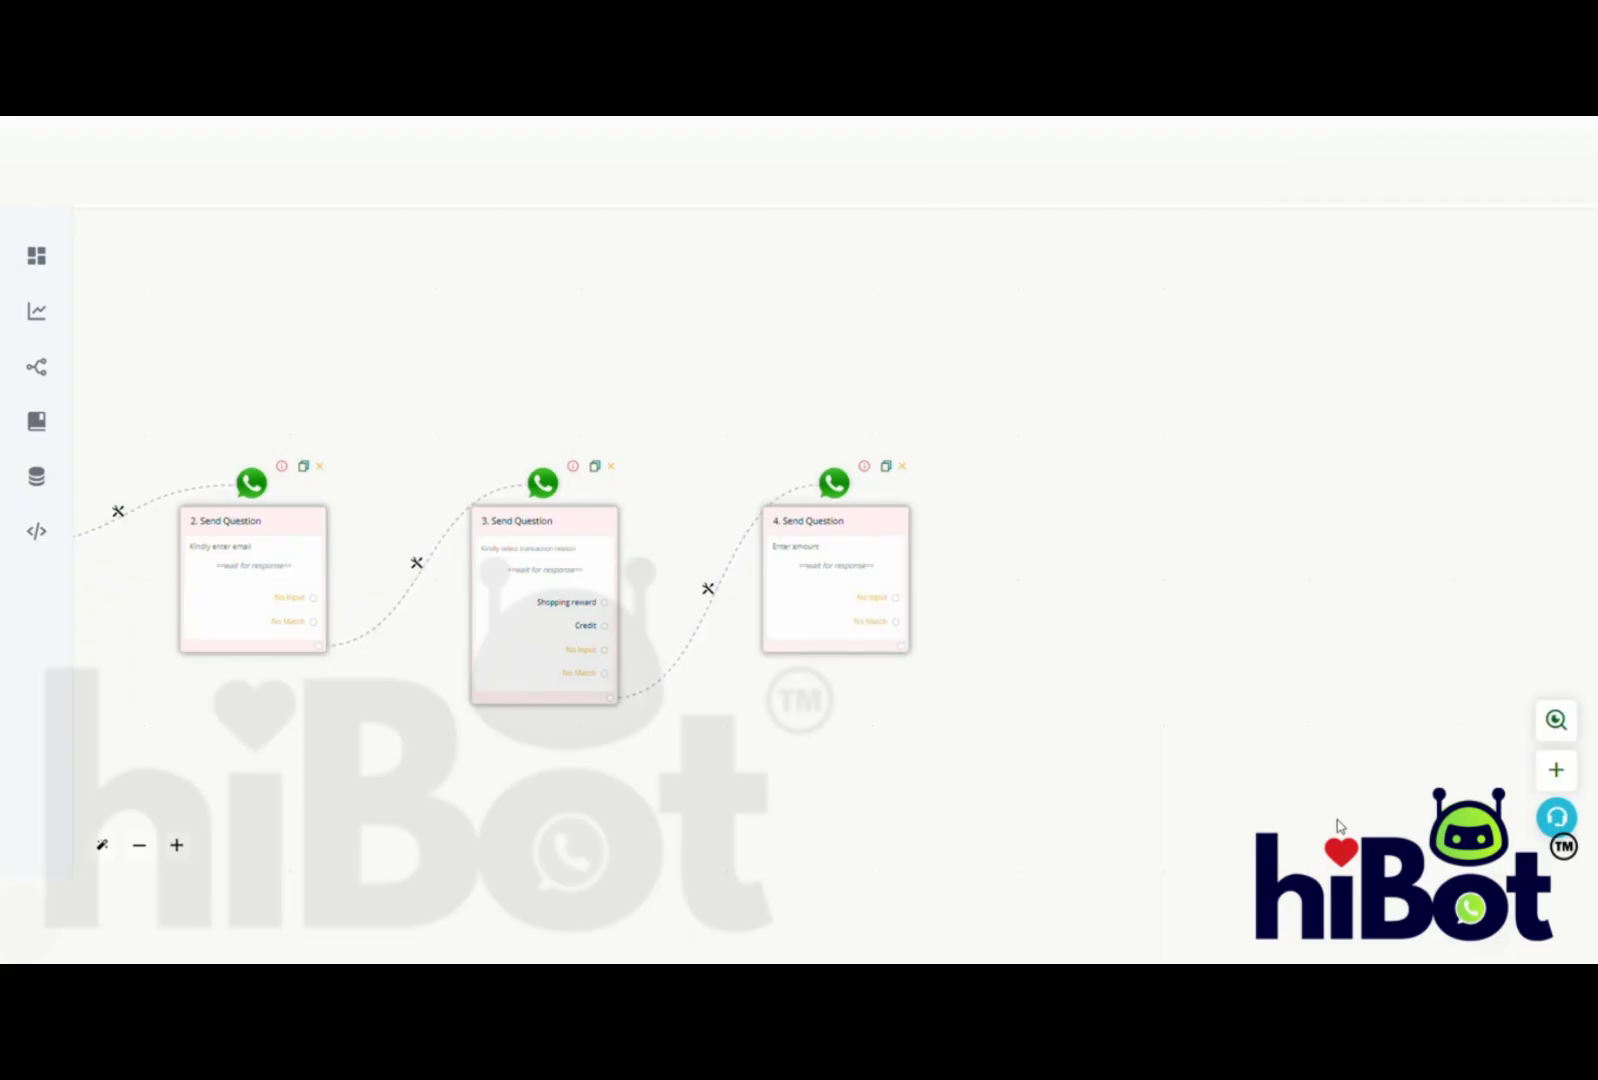
- Add the Reward Points app's Search Customer module after the "Enter amount" question
{"action": "left_click", "coordinate": [905, 657]}
{"action": "left_click", "coordinate": [806, 532]}
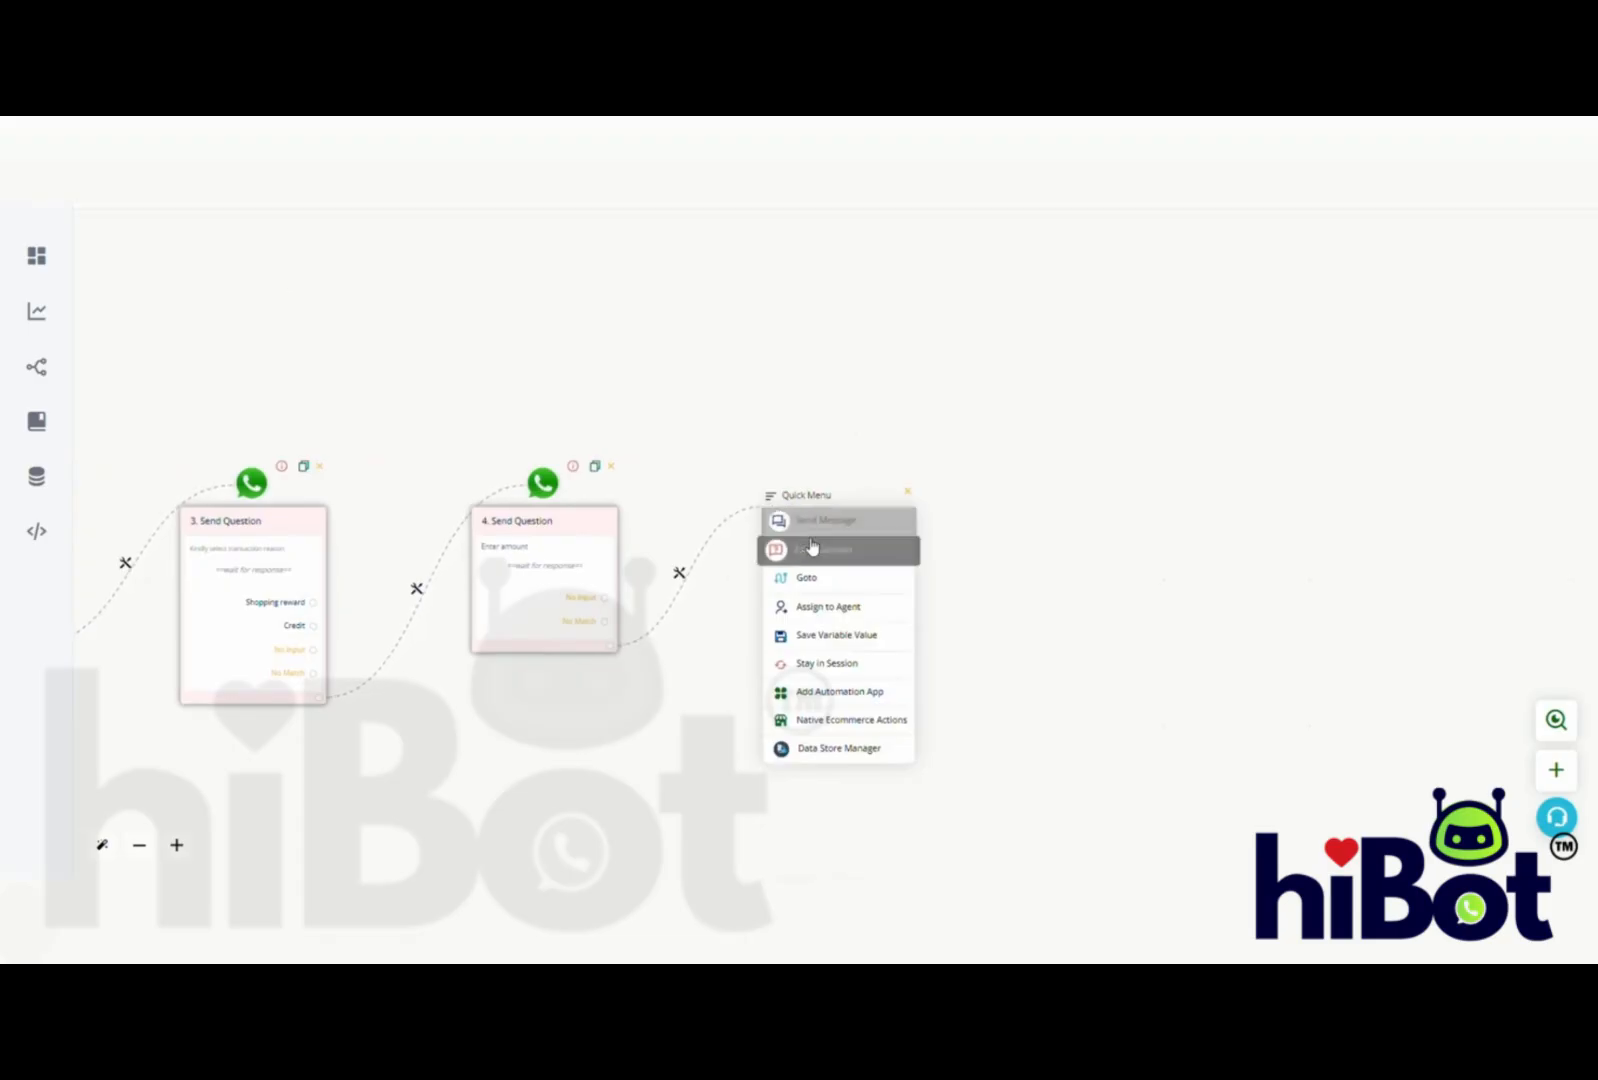
{"action": "left_click", "coordinate": [830, 692]}
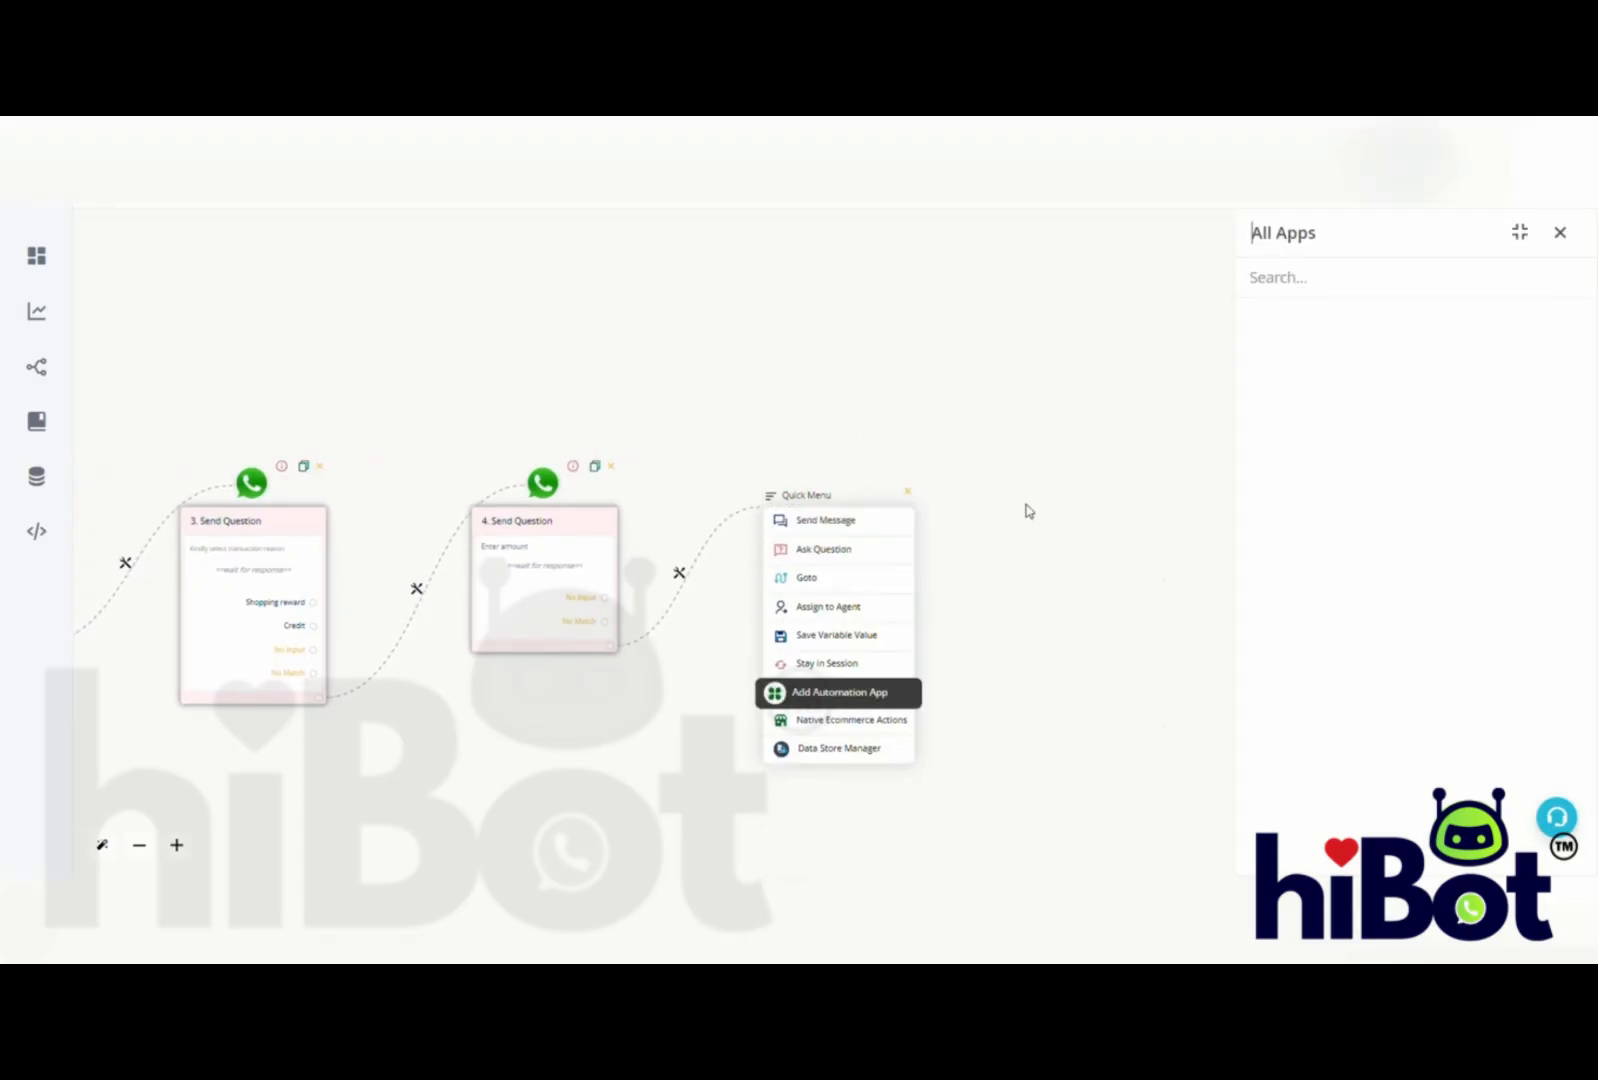
{"action": "type", "text": "reward"}
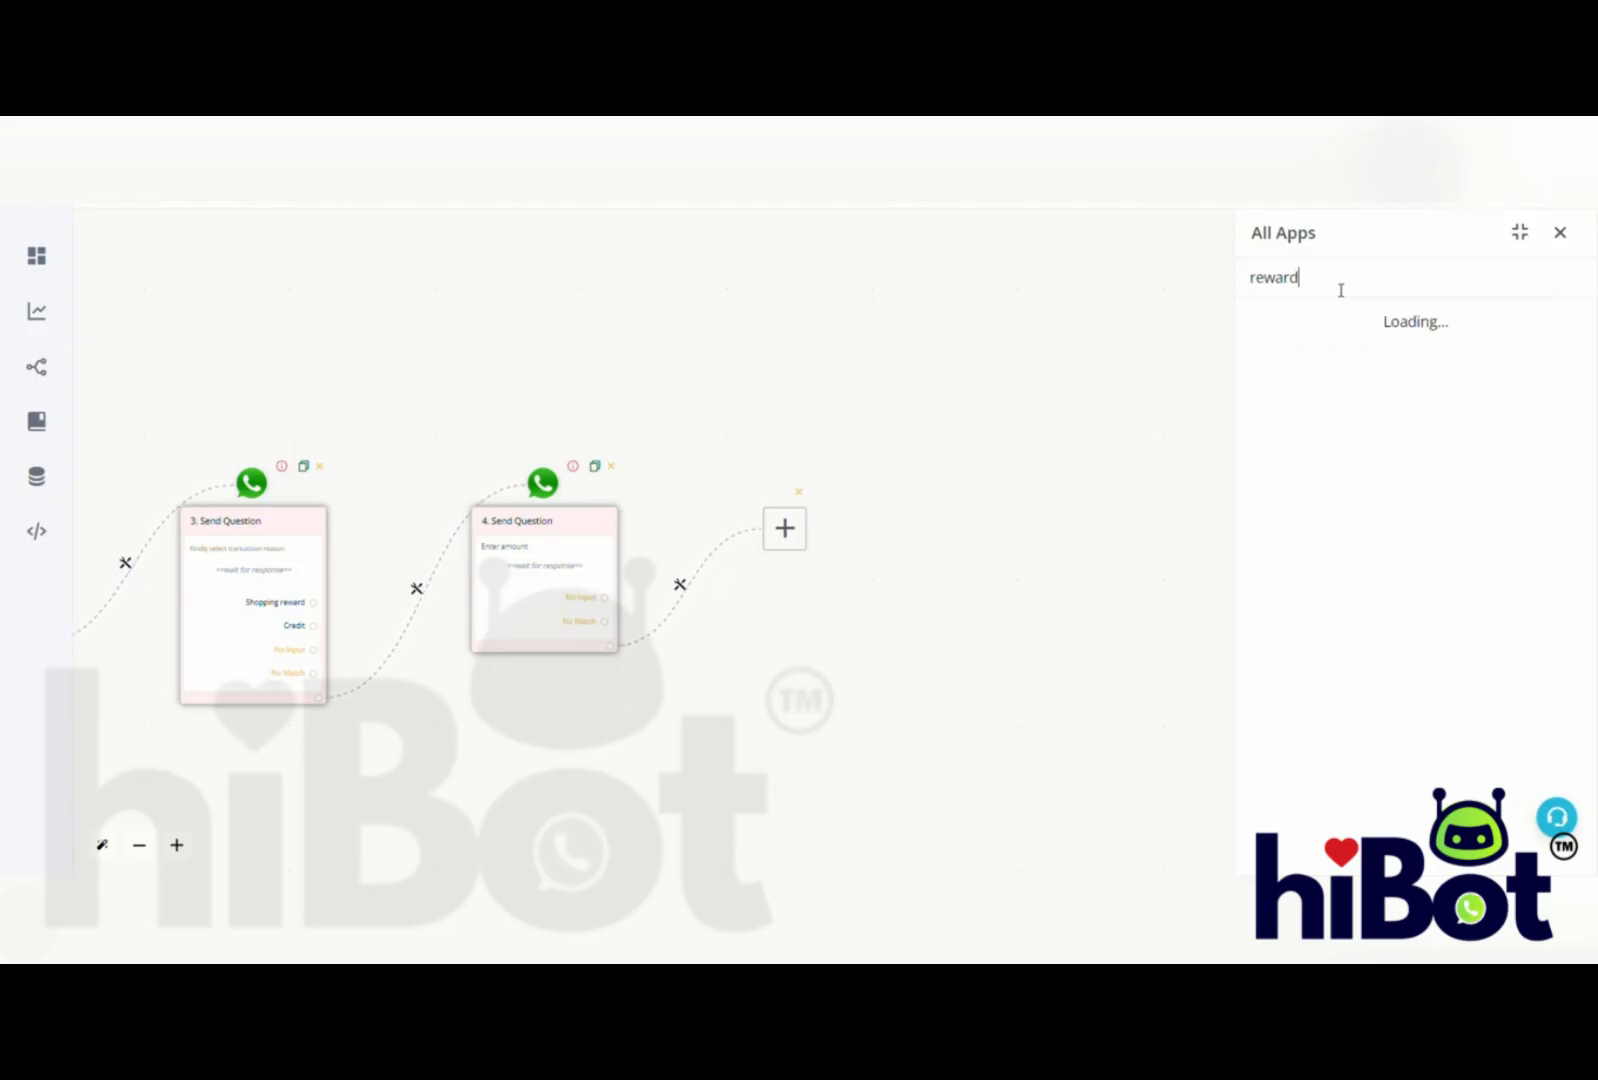
{"action": "left_click", "coordinate": [1387, 369]}
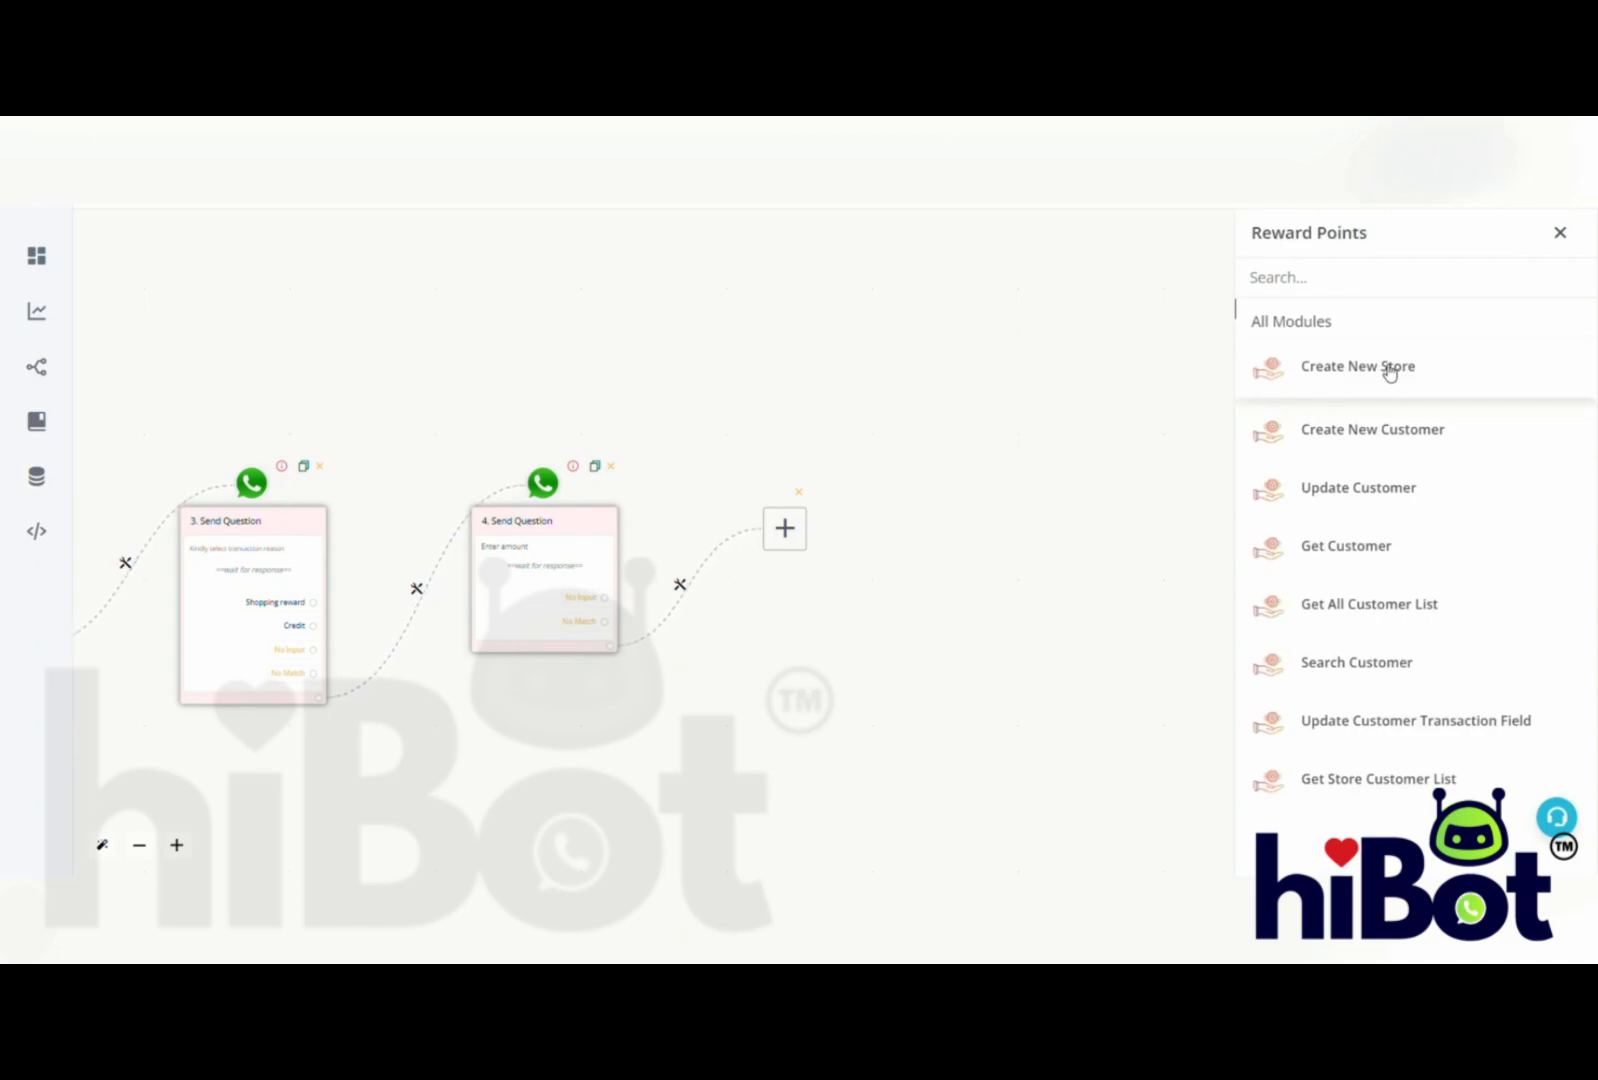
{"action": "left_click", "coordinate": [1328, 663]}
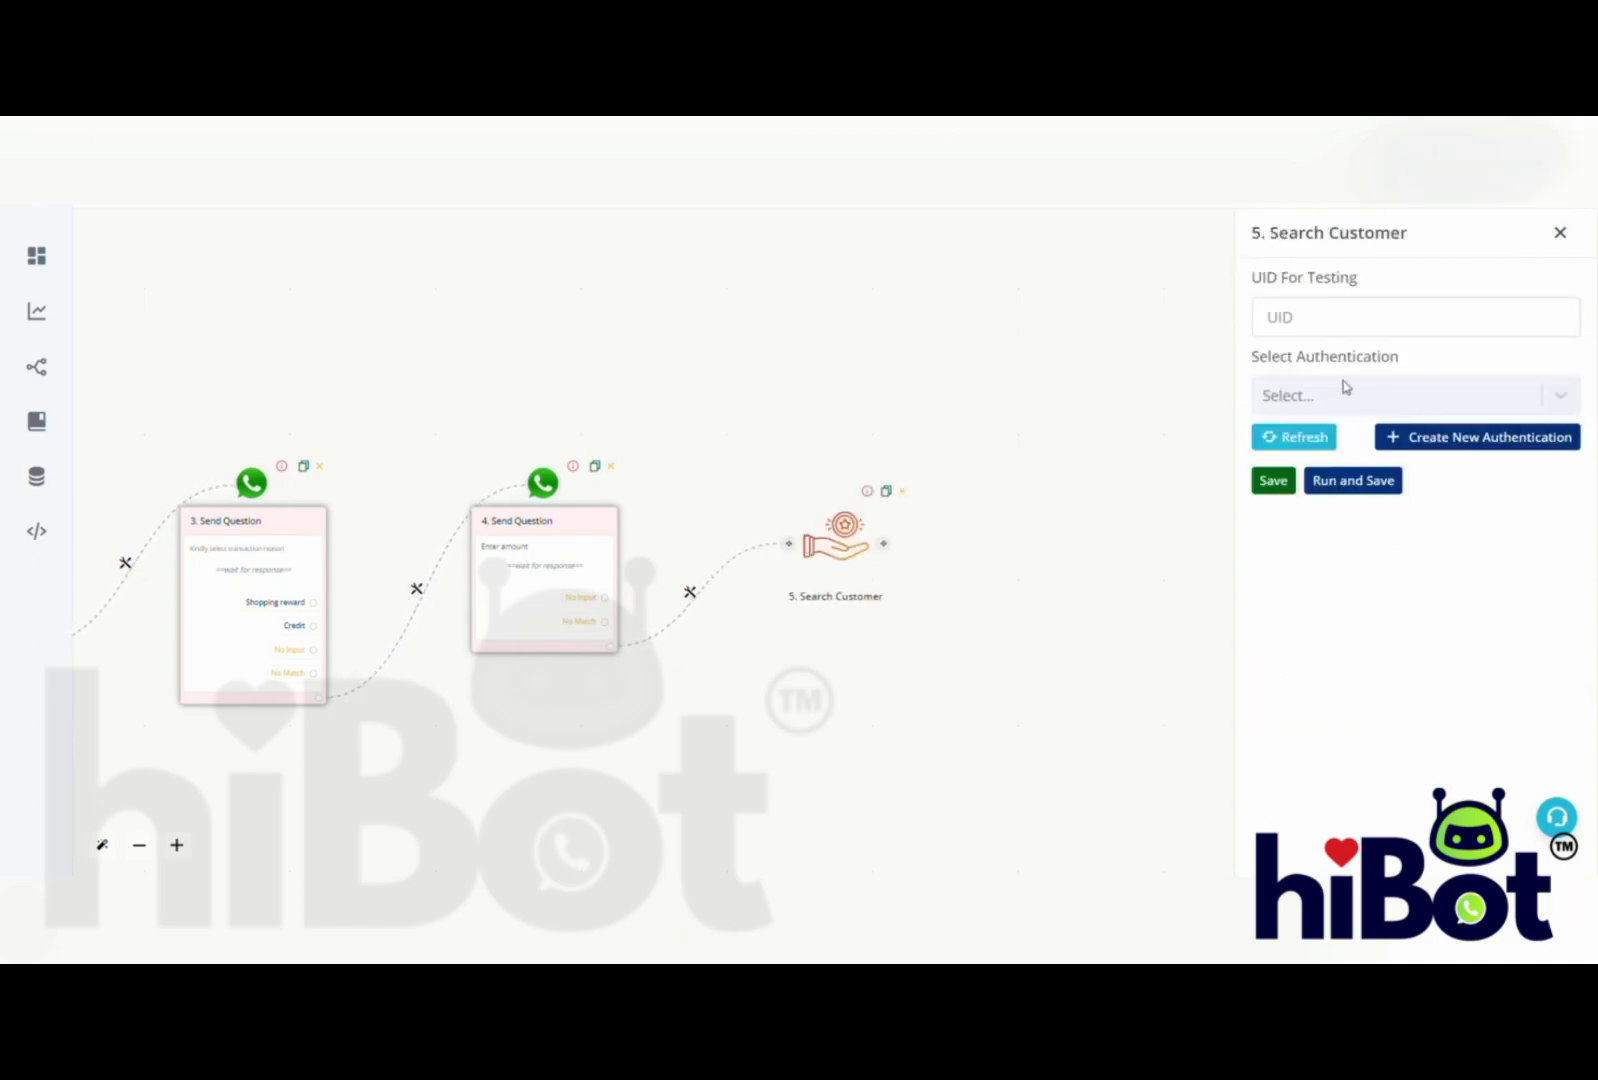
- Create a new authentication labelled "Tutorial" for Search Customer, with the account email and password filled in
{"action": "left_click", "coordinate": [1421, 443]}
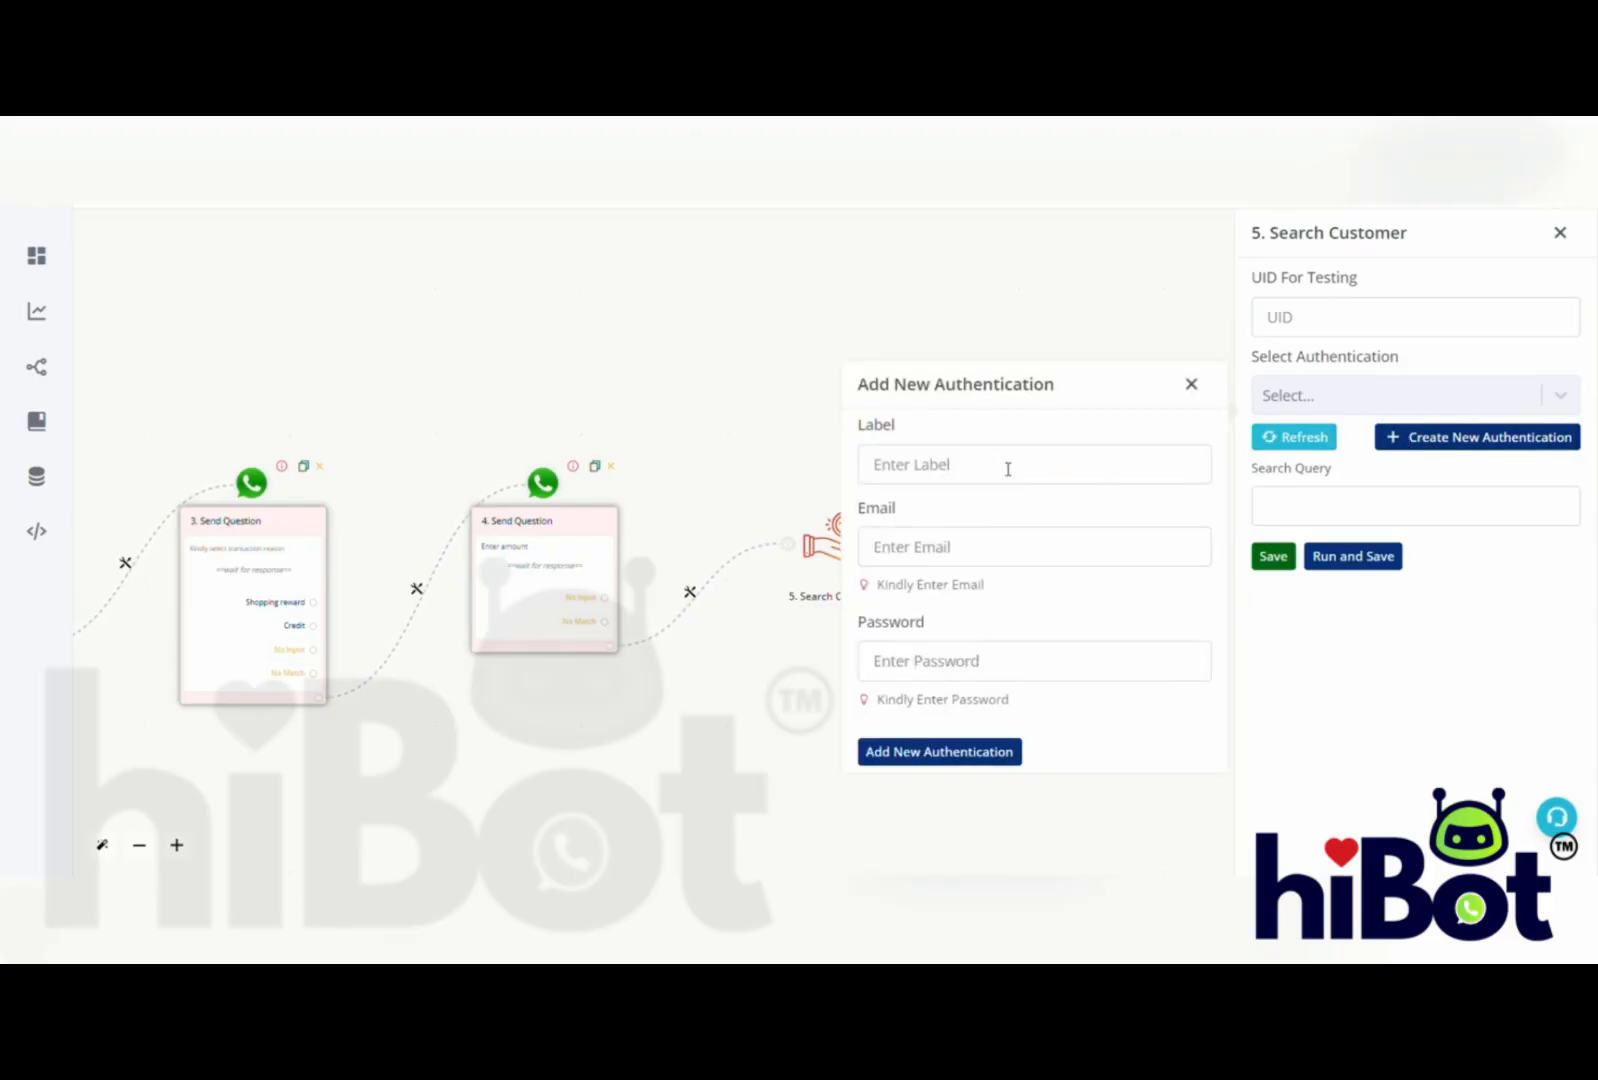
{"action": "left_click", "coordinate": [1008, 469]}
{"action": "type", "text": "Tutorial"}
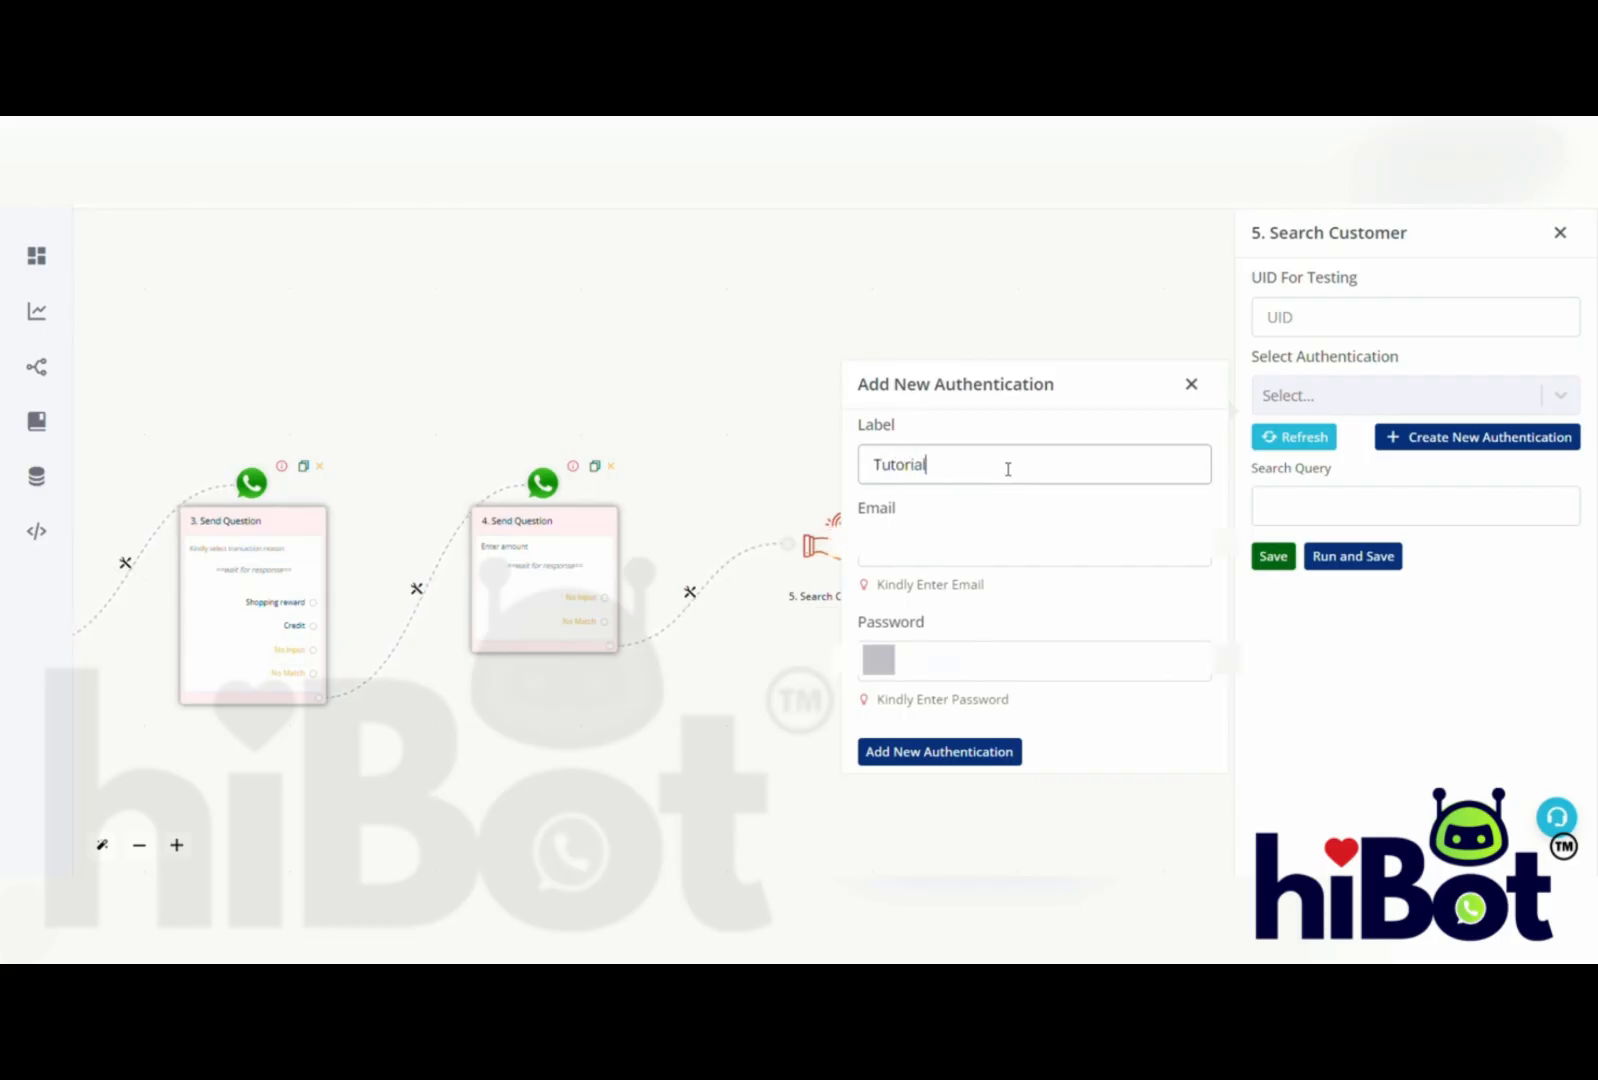
{"action": "left_click", "coordinate": [950, 566]}
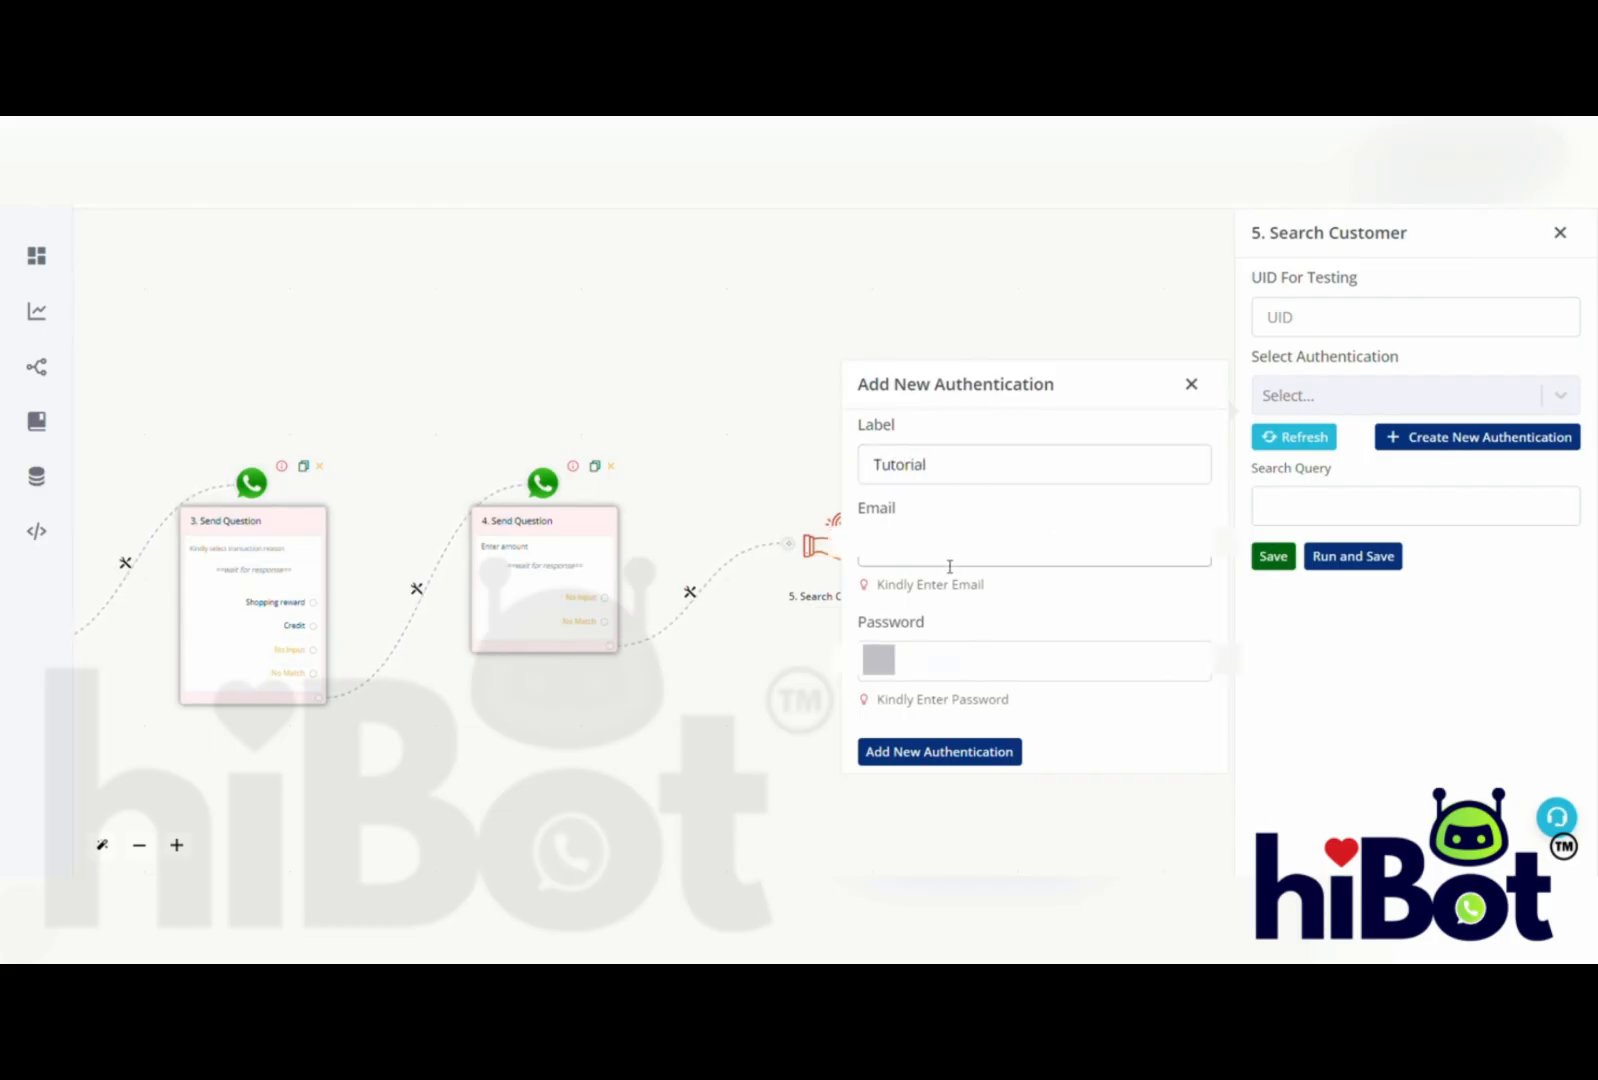
{"action": "left_click", "coordinate": [968, 751]}
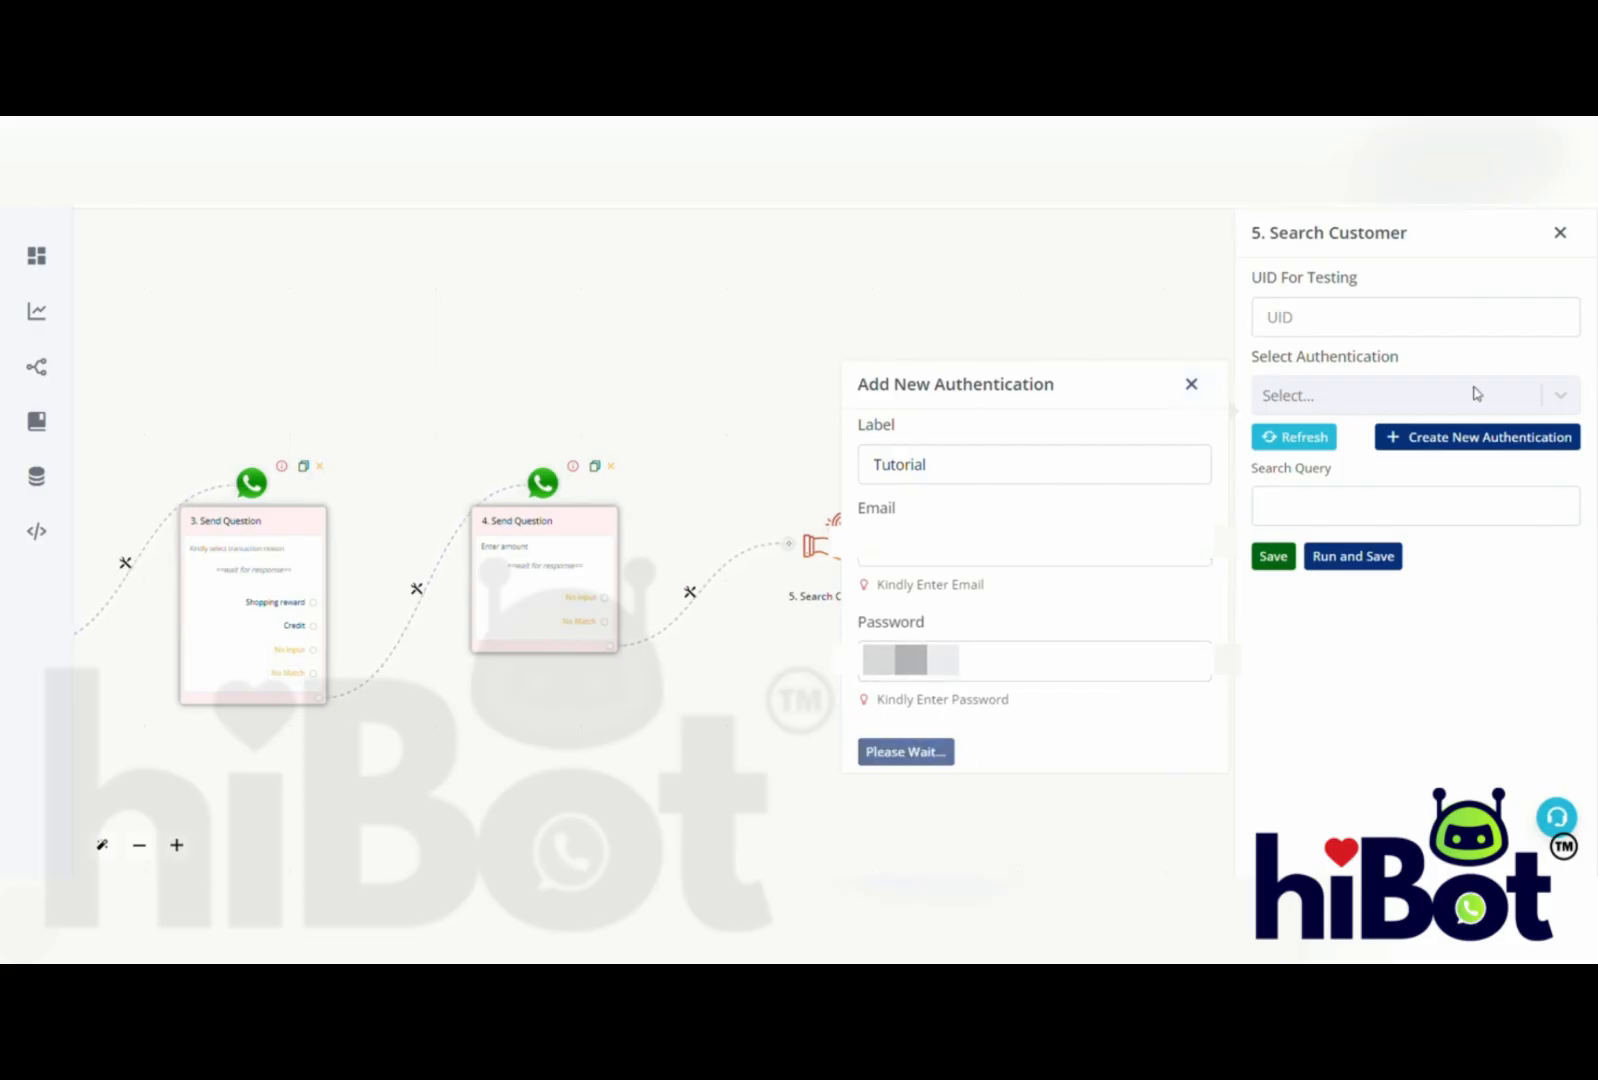
- Choose the Tutorial authentication for Search Customer and map the contact's whatsapp_number variable to the Search Query
{"action": "left_click", "coordinate": [1388, 403]}
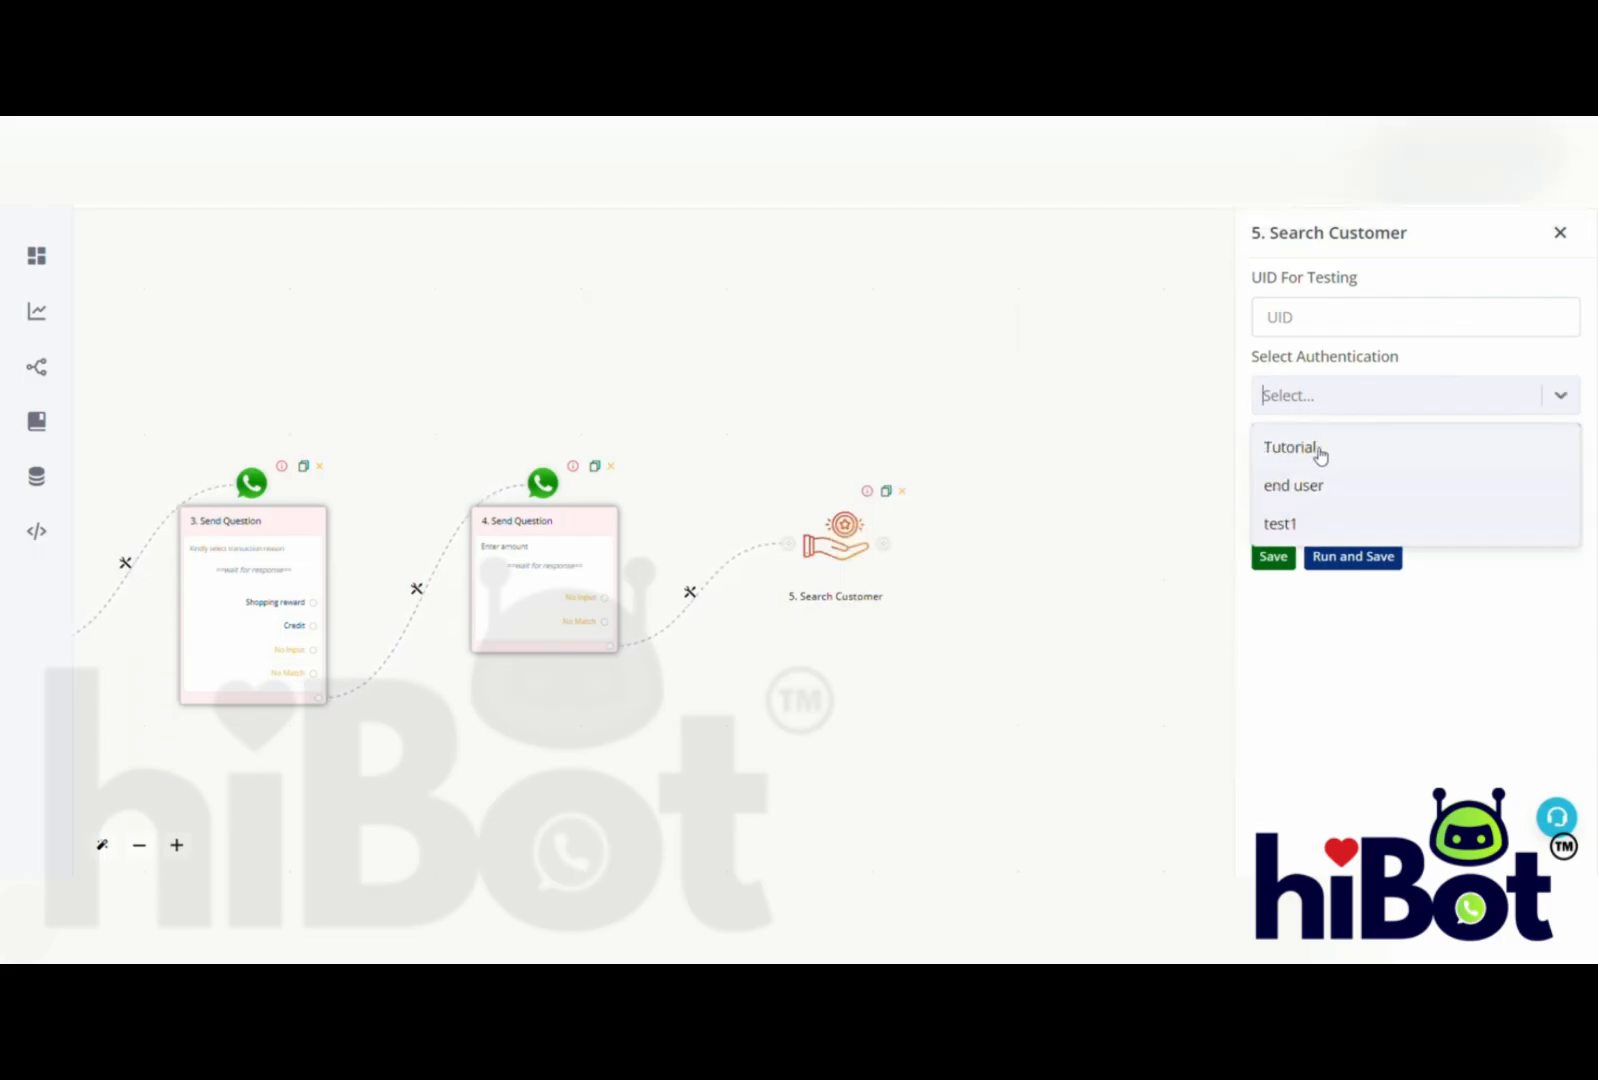
{"action": "left_click", "coordinate": [1320, 456]}
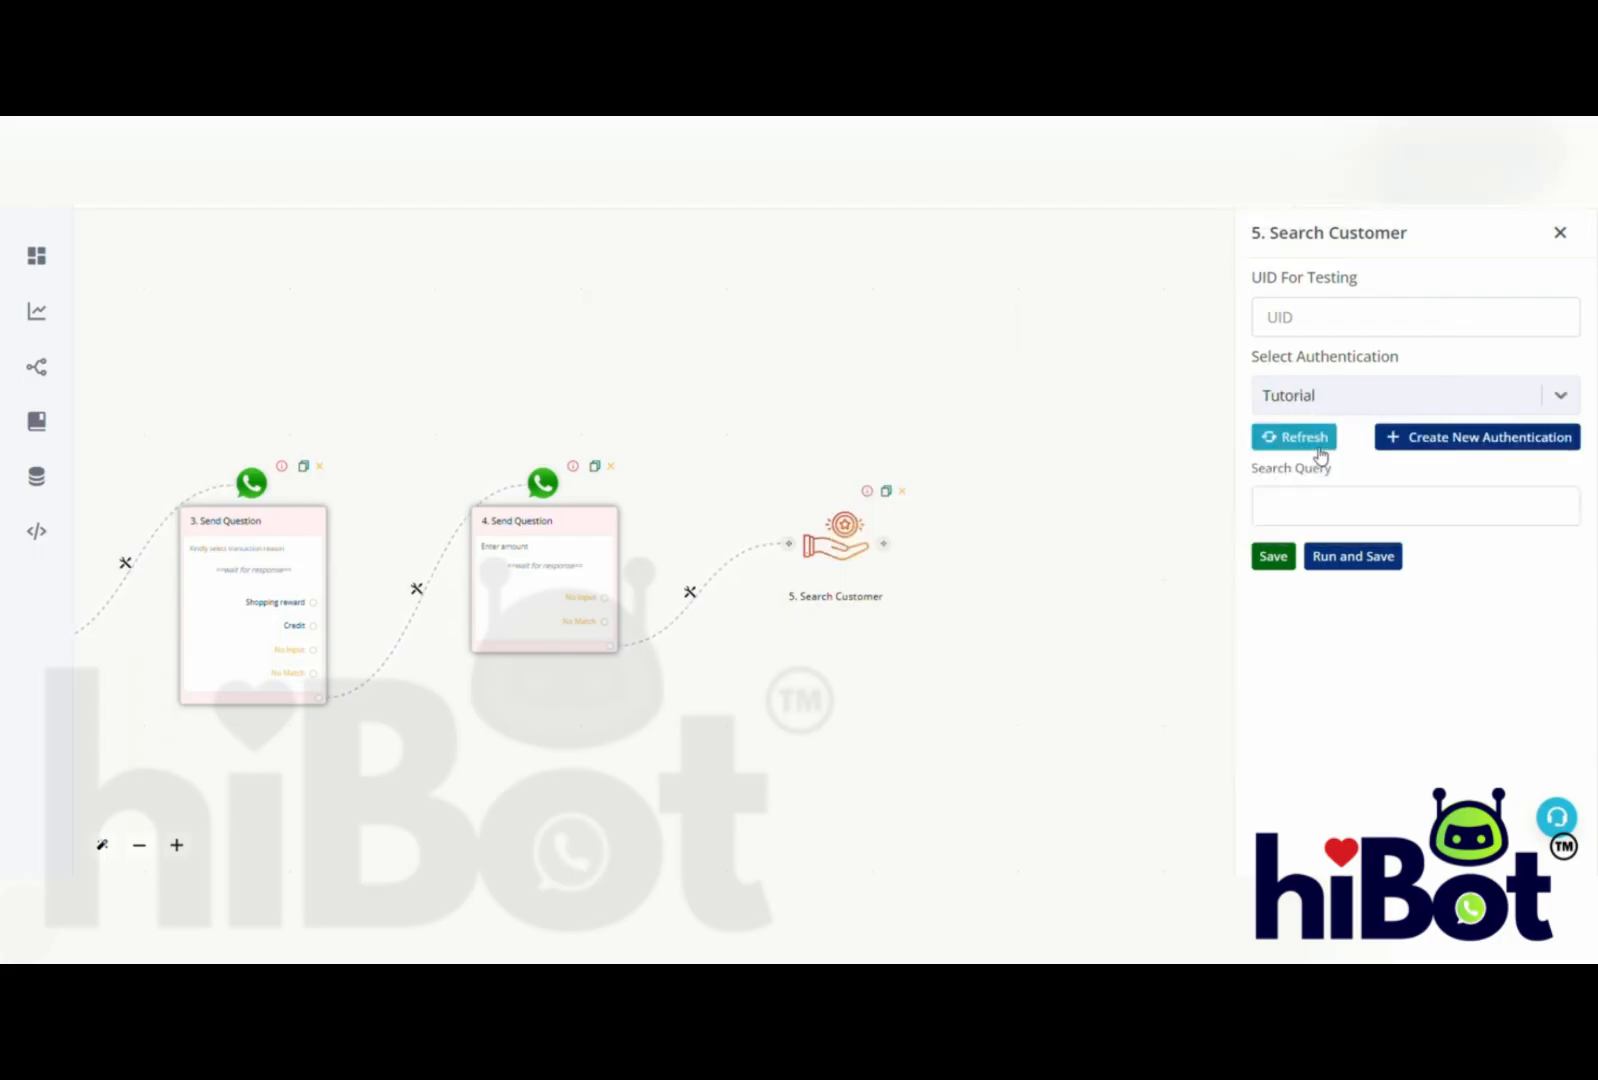
{"action": "left_click", "coordinate": [1397, 518]}
{"action": "left_click", "coordinate": [1425, 400]}
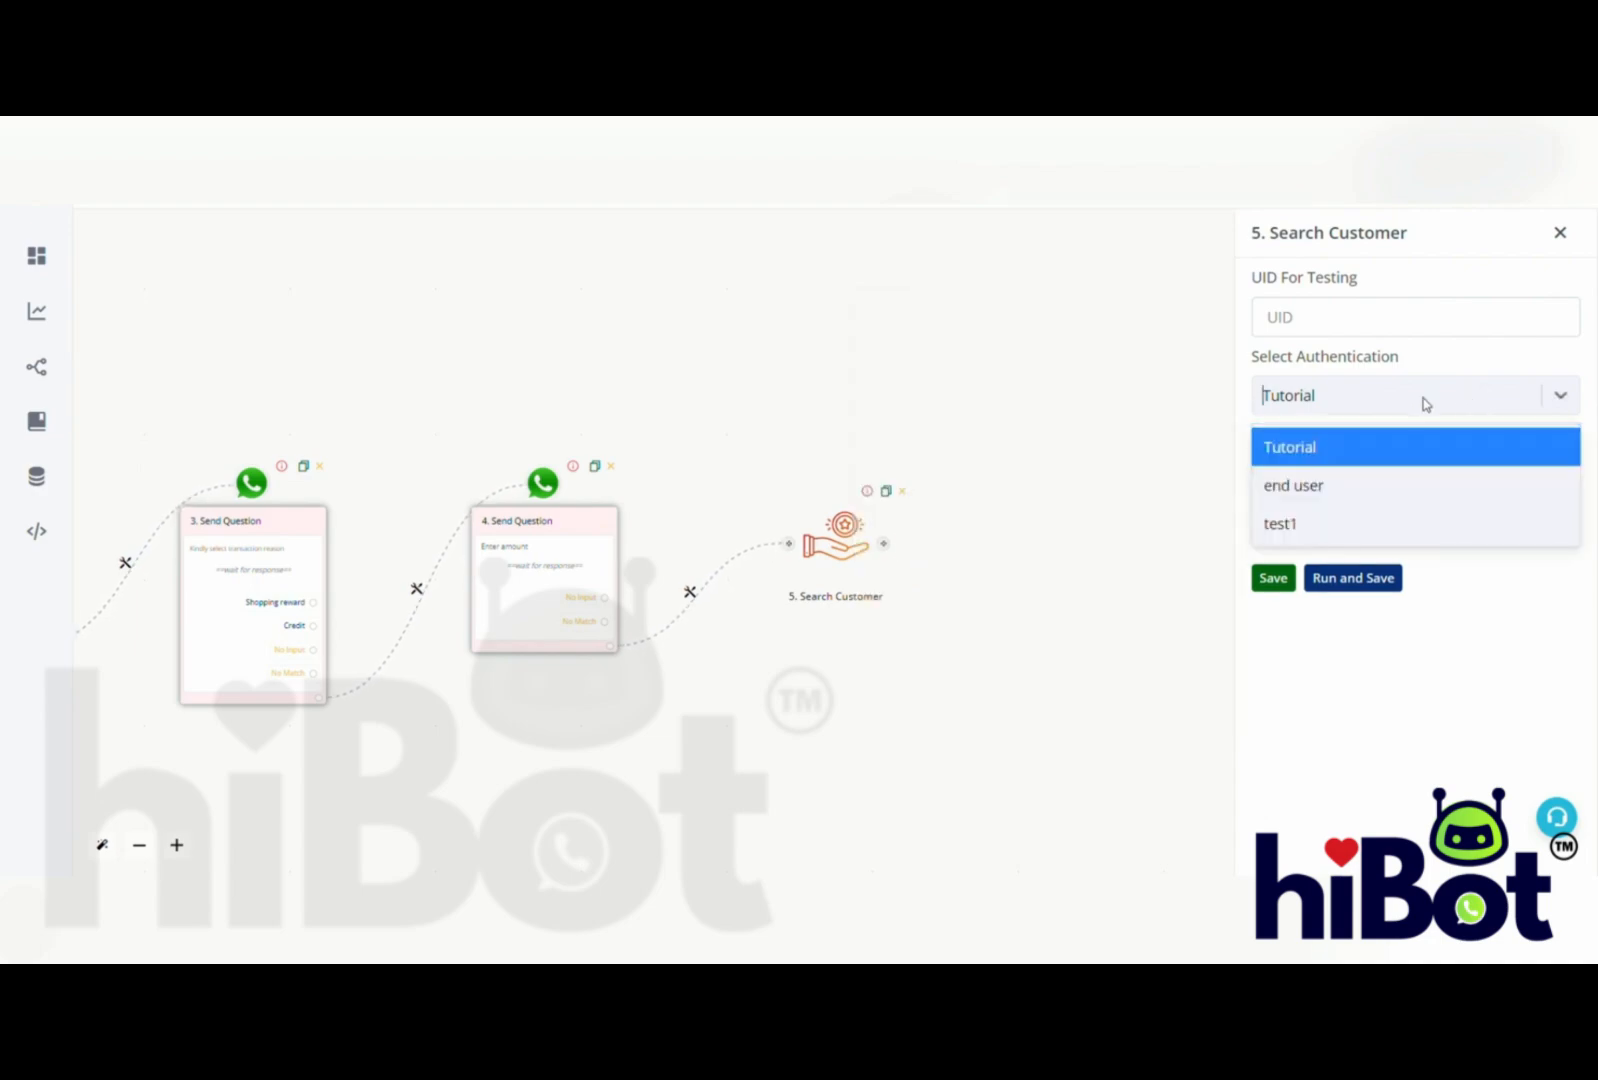
{"action": "left_click", "coordinate": [1320, 450]}
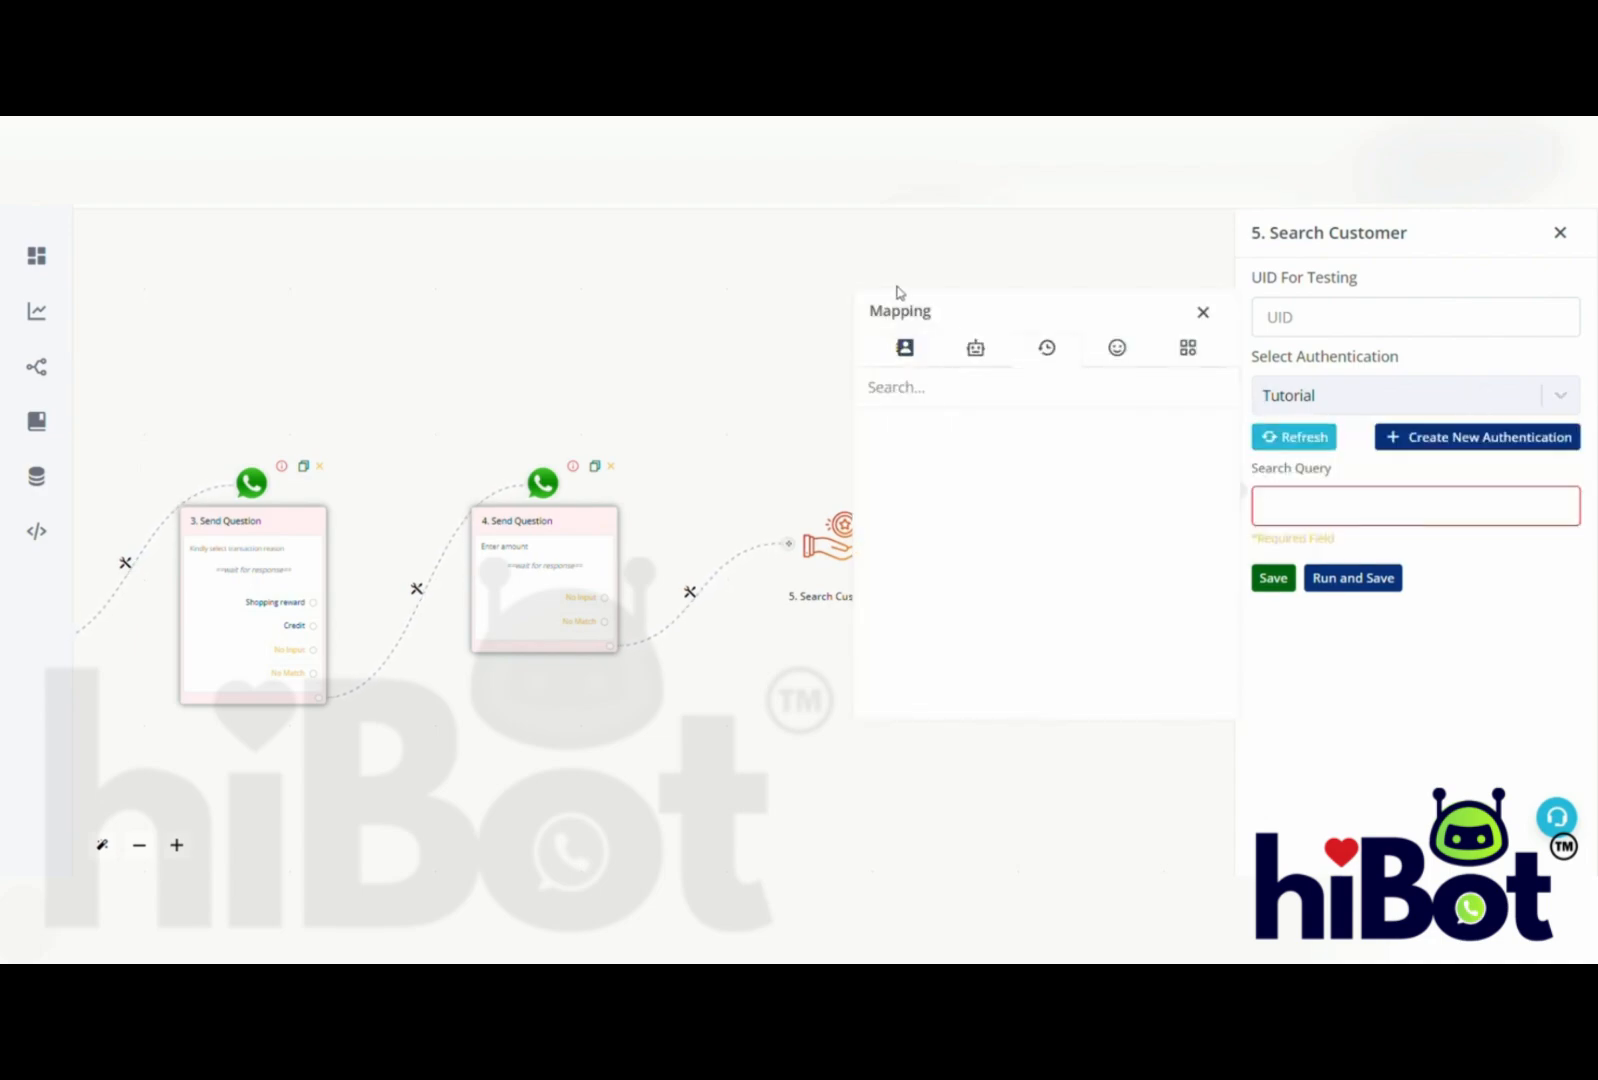
{"action": "left_click", "coordinate": [905, 347]}
{"action": "left_click", "coordinate": [951, 489]}
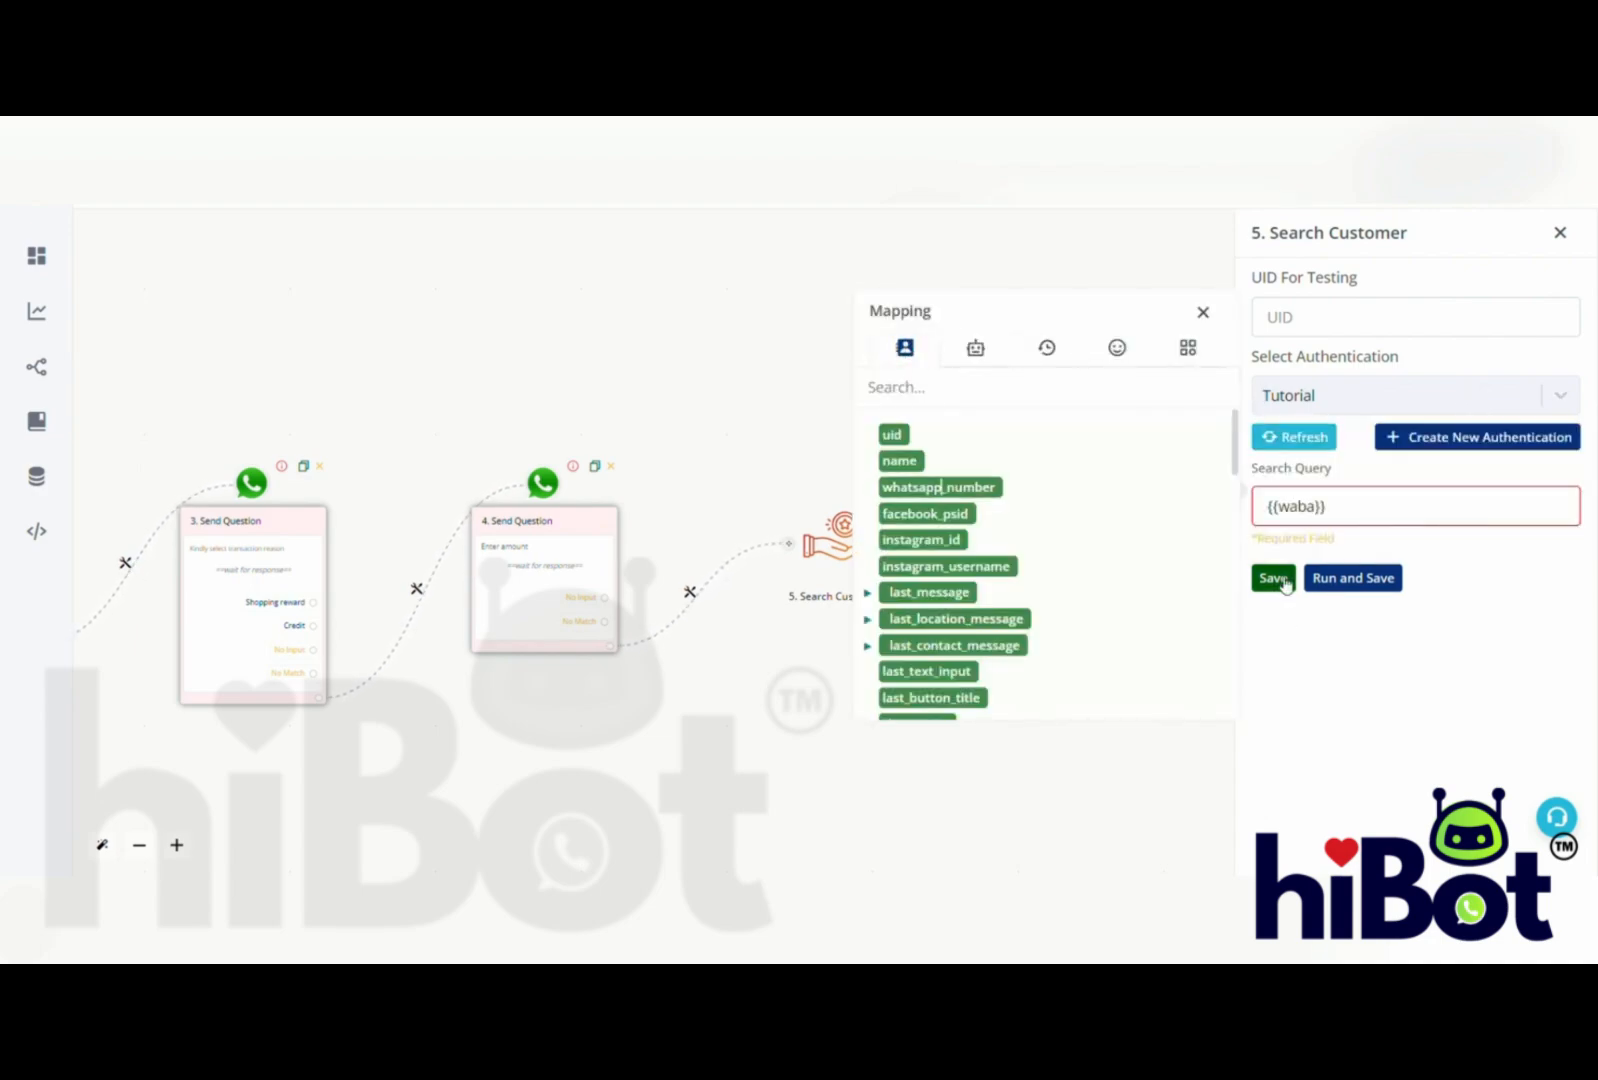
- Replace the Search Query with a test phone number, then run and save the Search Customer module
{"action": "left_click_drag", "start_coordinate": [1388, 514], "coordinate": [1262, 507]}
{"action": "type", "text": "phone"}
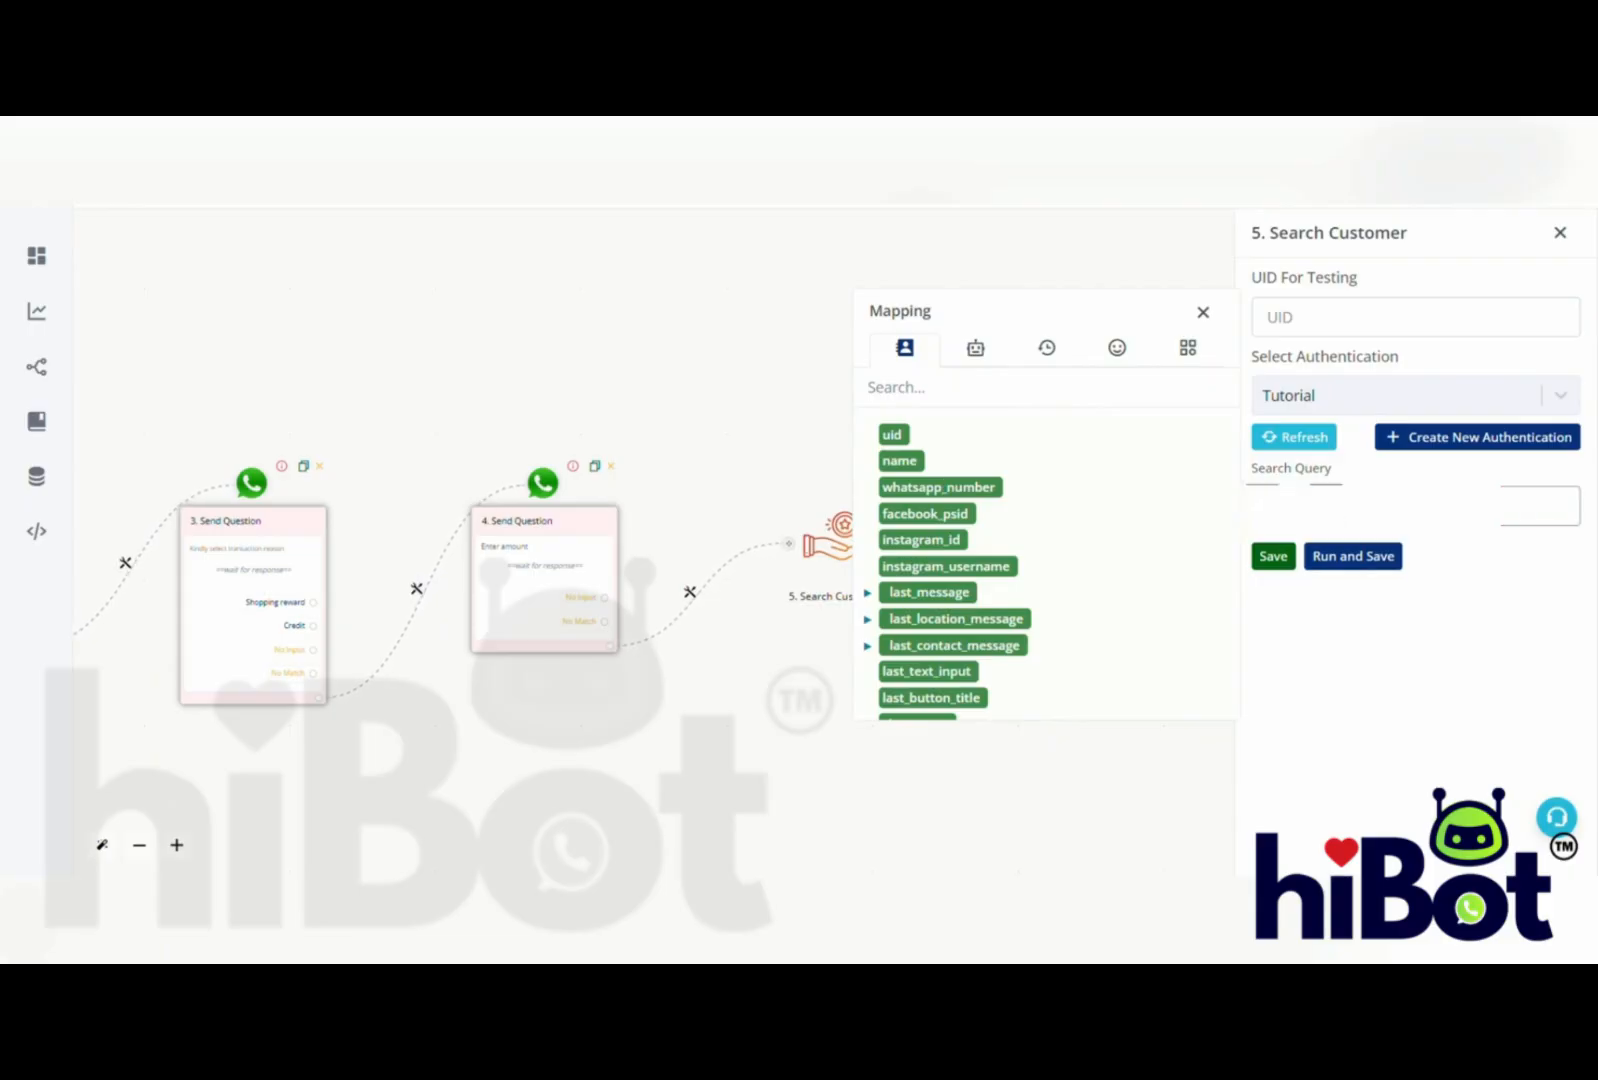
{"action": "left_click", "coordinate": [1336, 559]}
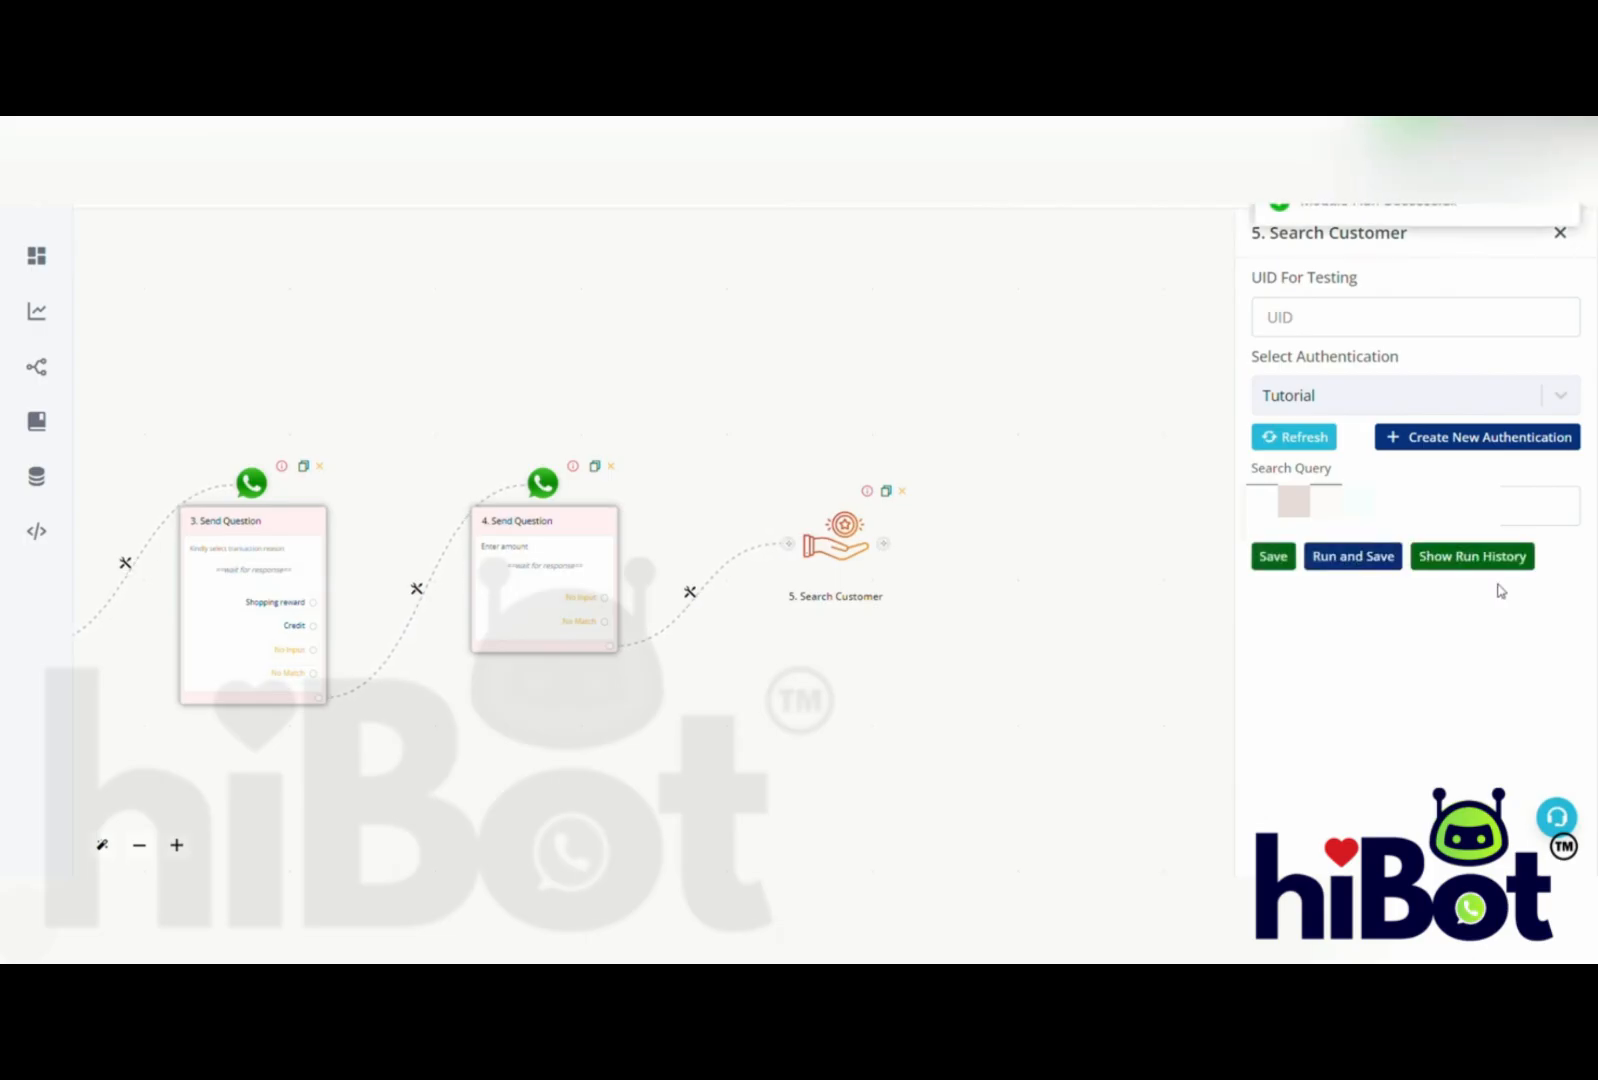
- Examine the output response in Search Customer's run history and close the capture
{"action": "left_click", "coordinate": [1493, 572]}
{"action": "left_click", "coordinate": [908, 540]}
{"action": "left_click", "coordinate": [918, 591]}
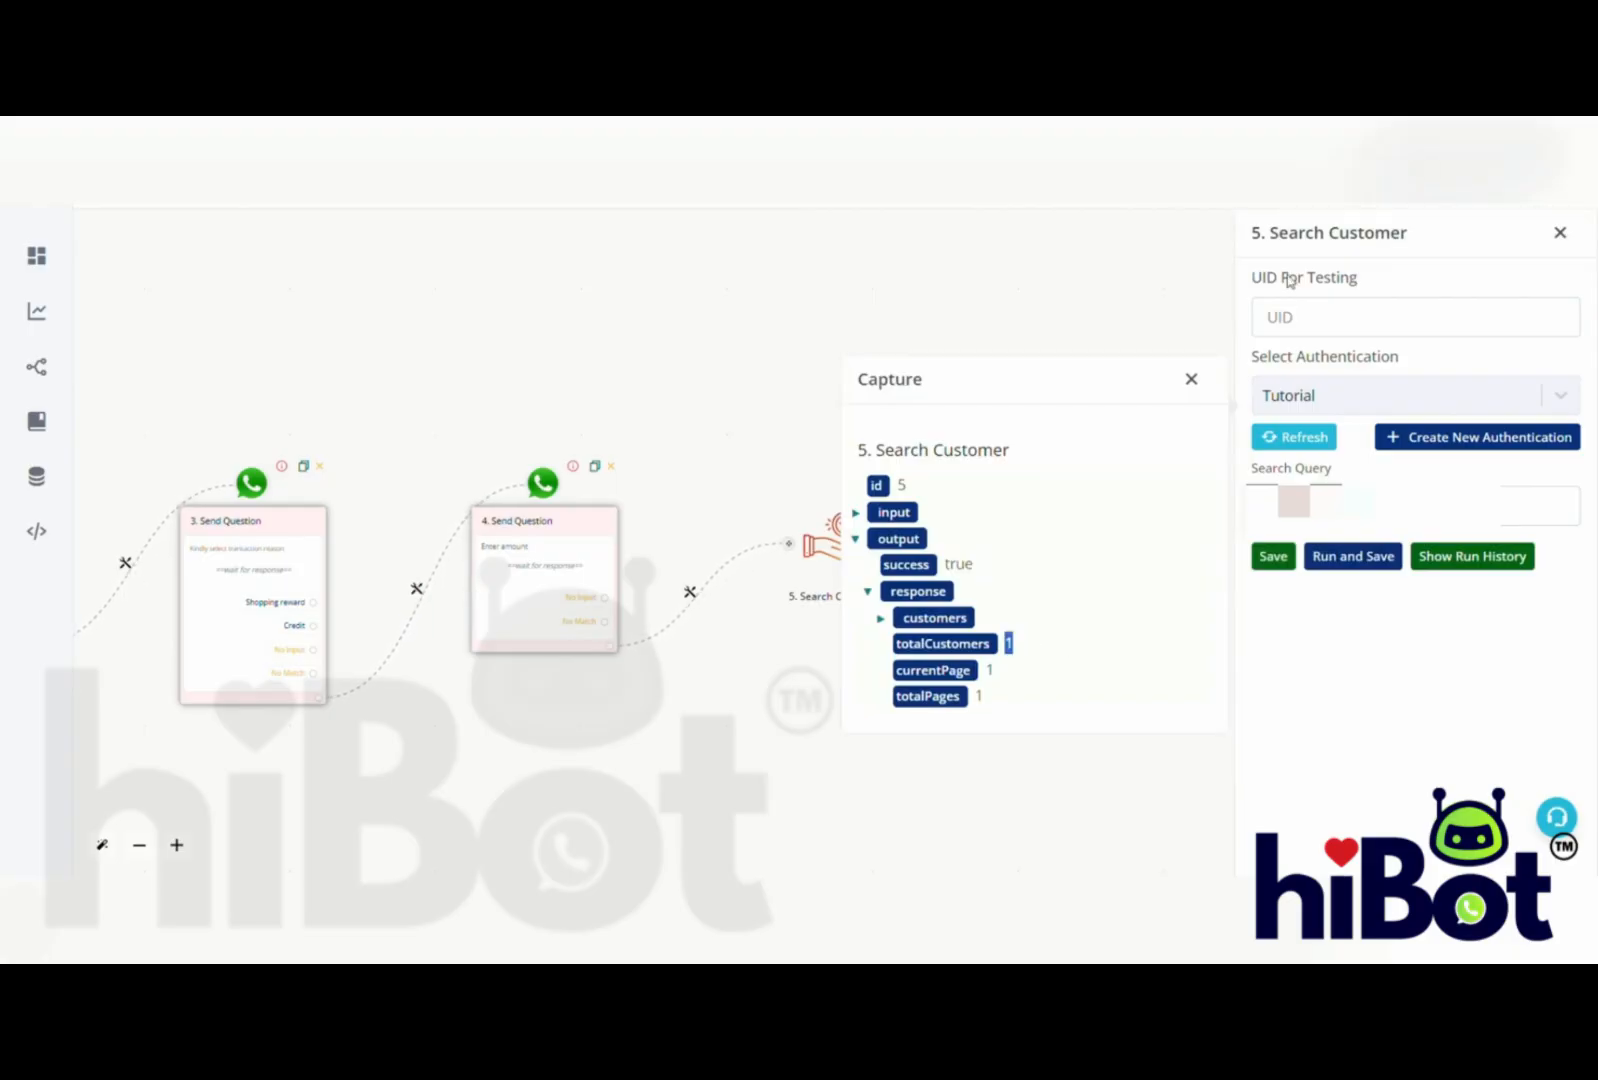
{"action": "left_click", "coordinate": [1191, 379]}
- Replace the test phone number in the Search Query with the contact's WhatsApp number variable and save the module
{"action": "left_click", "coordinate": [1420, 503]}
{"action": "left_click", "coordinate": [1280, 503]}
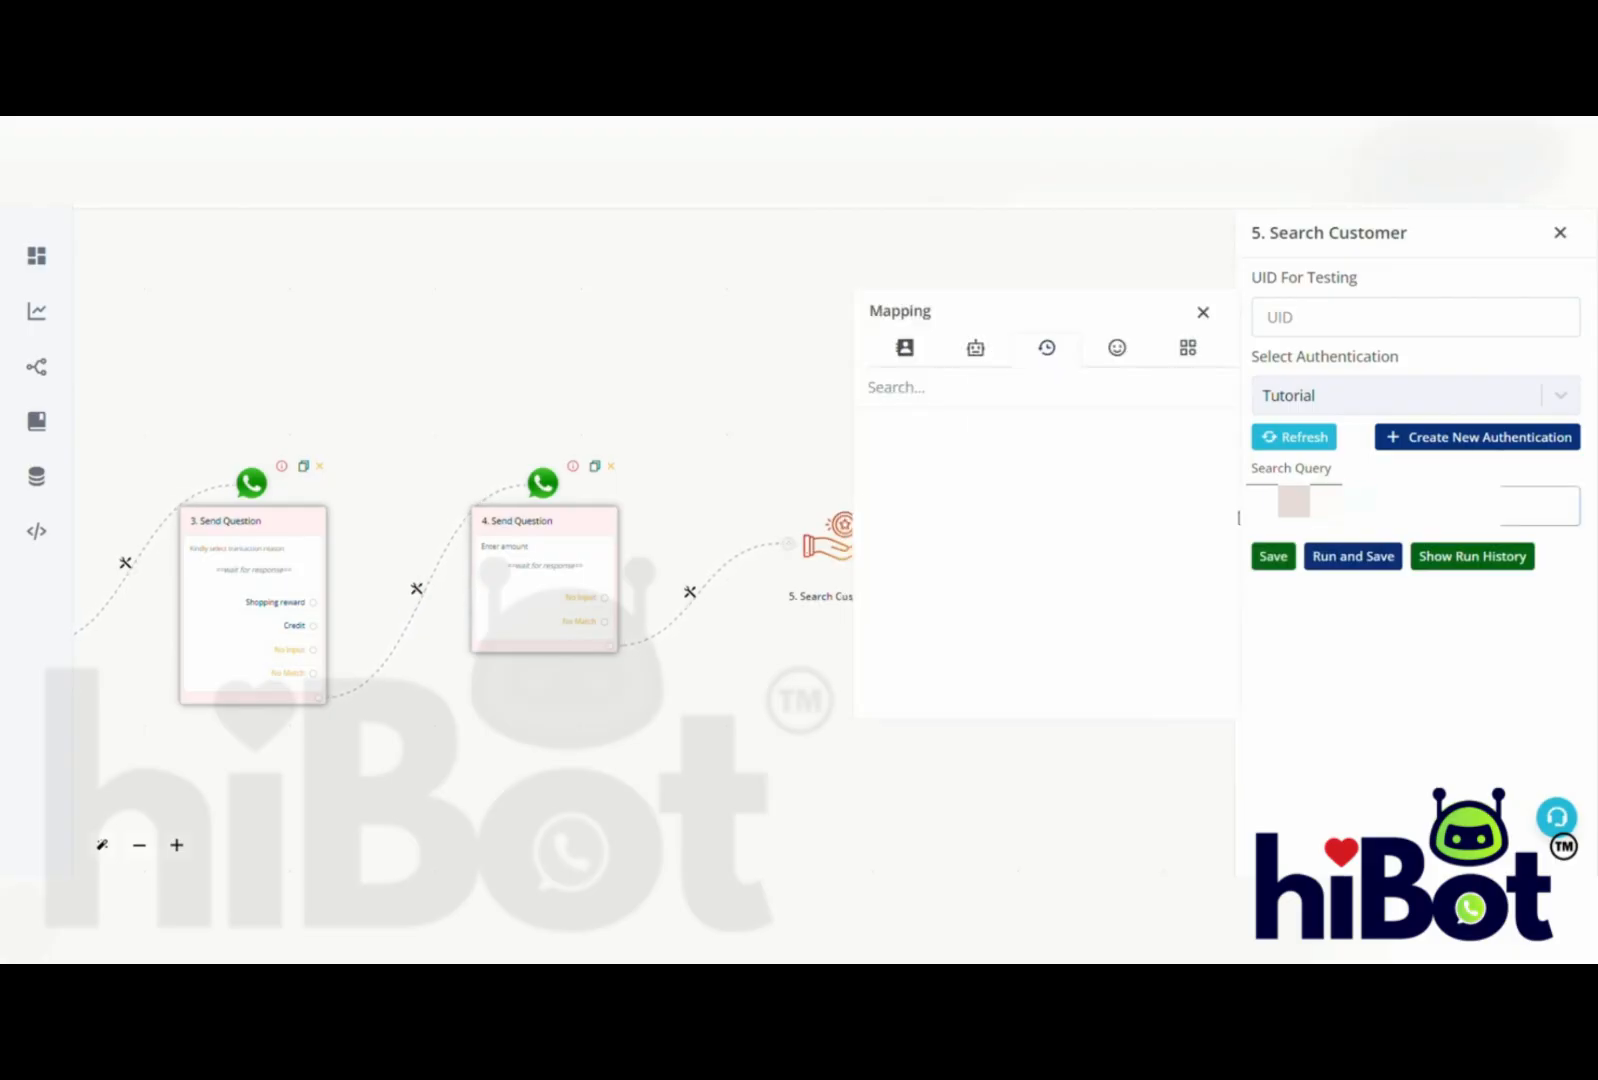
{"action": "left_click_drag", "start_coordinate": [1376, 503], "coordinate": [1272, 503]}
{"action": "key", "text": "BackSpace"}
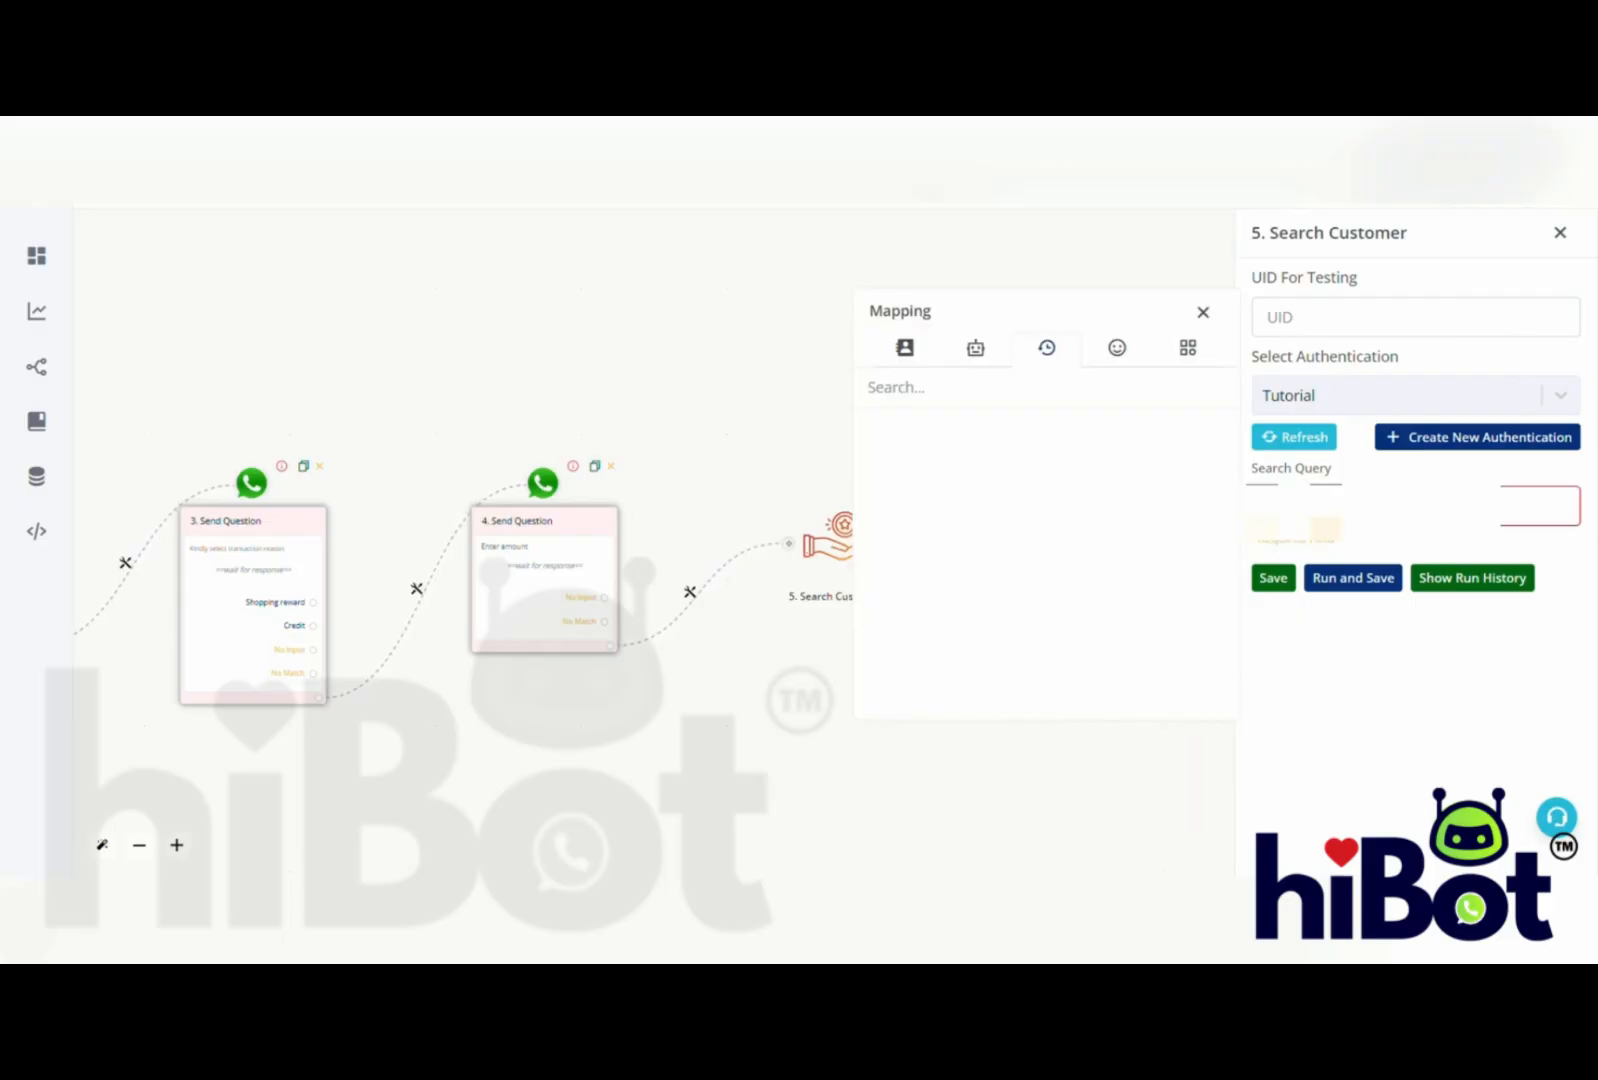
{"action": "left_click", "coordinate": [908, 349]}
{"action": "left_click", "coordinate": [1276, 580]}
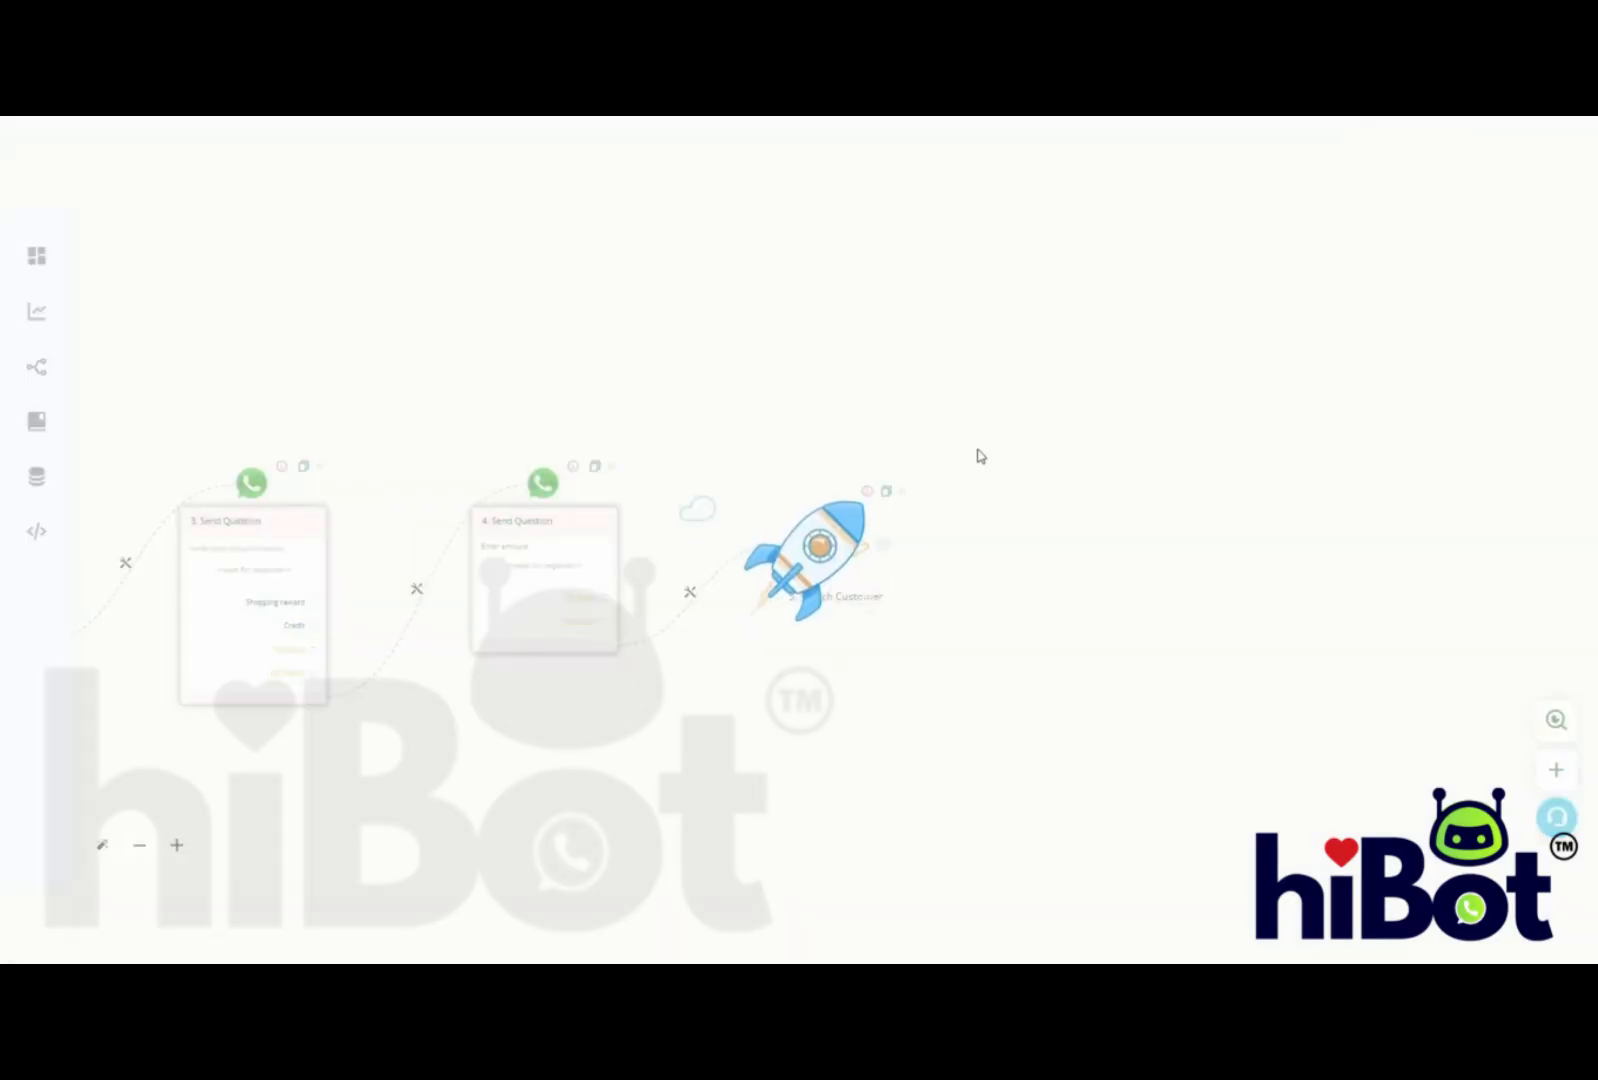
- Insert a Basic Router on a new outgoing connection from the Search Customer module
{"action": "left_click", "coordinate": [886, 548]}
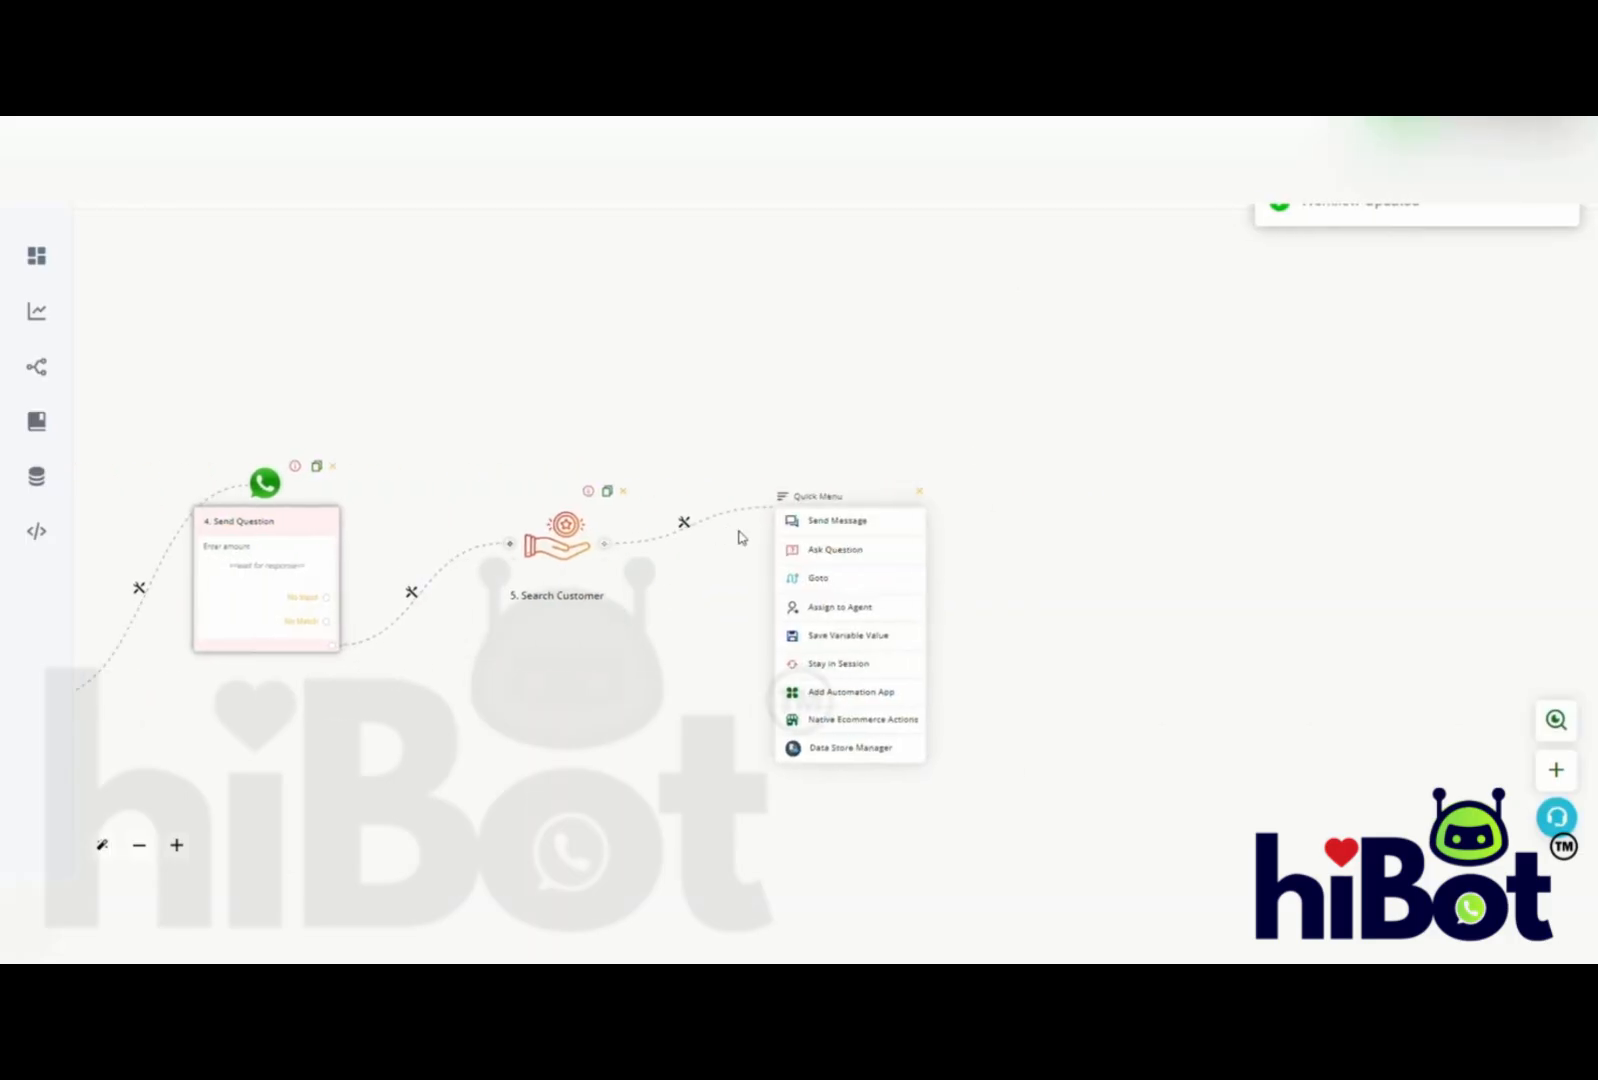
{"action": "left_click", "coordinate": [676, 532]}
{"action": "left_click", "coordinate": [767, 546]}
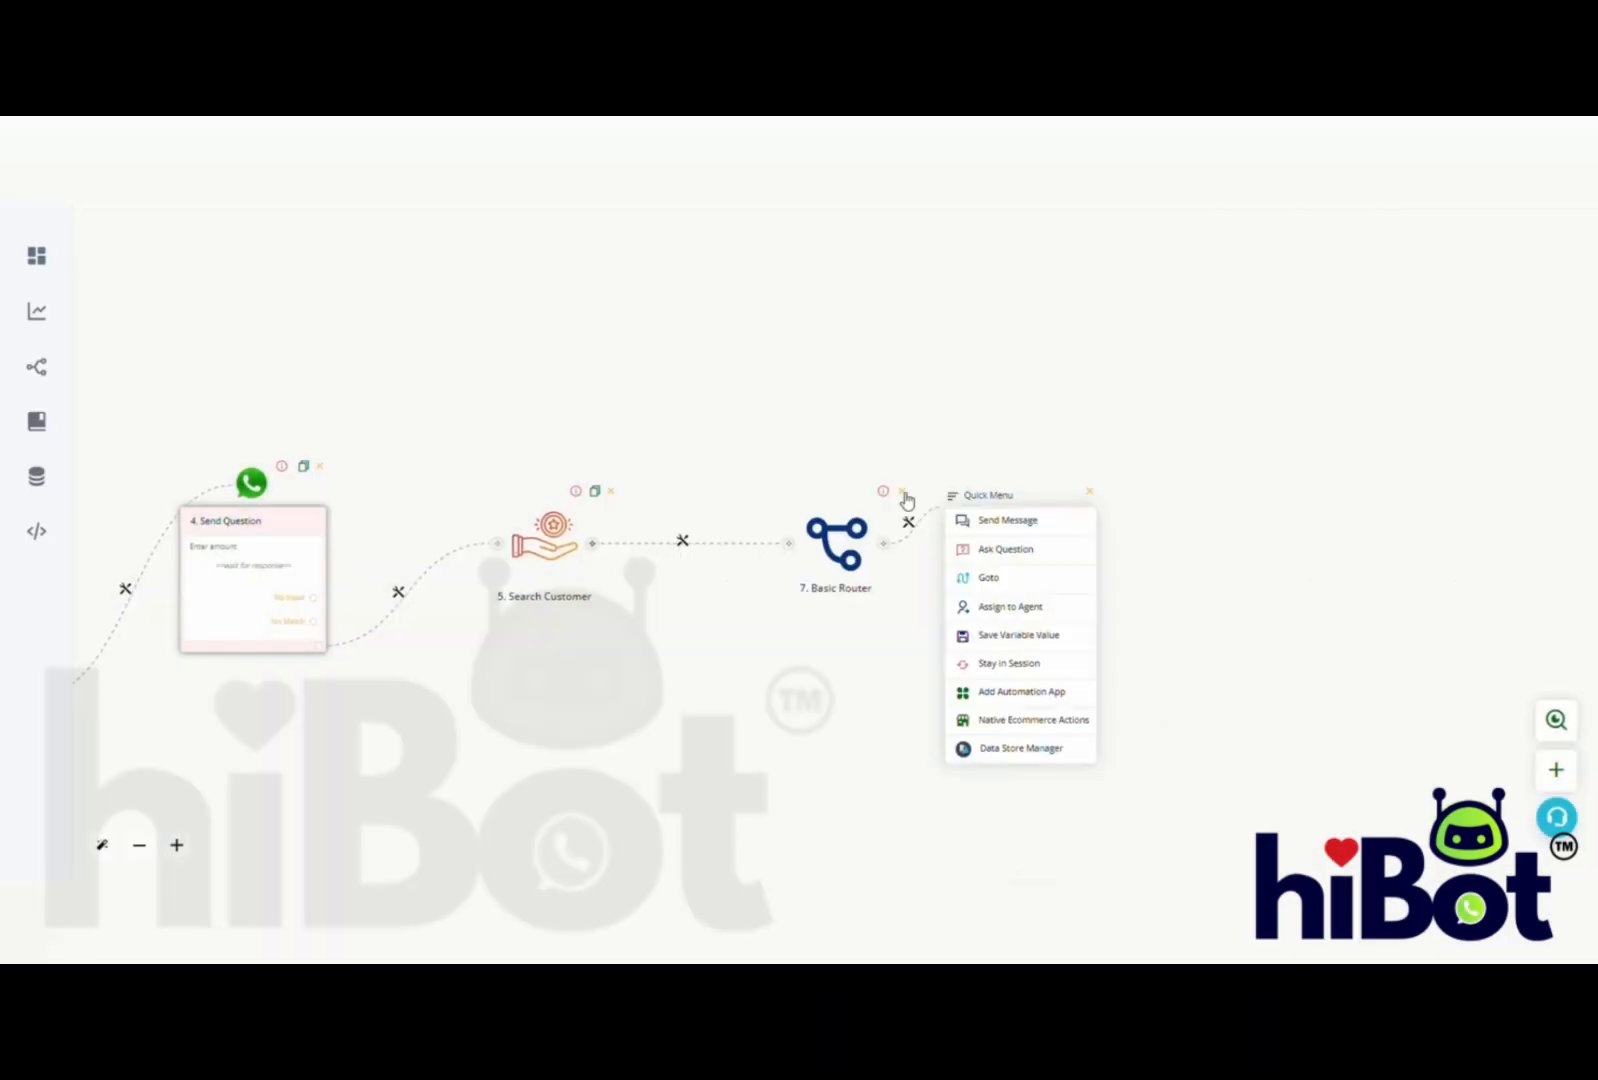
- Set up a filter labelled "new" on the router's outgoing connection, with a first condition on Search Customer's totalCustomers
{"action": "left_click", "coordinate": [909, 524]}
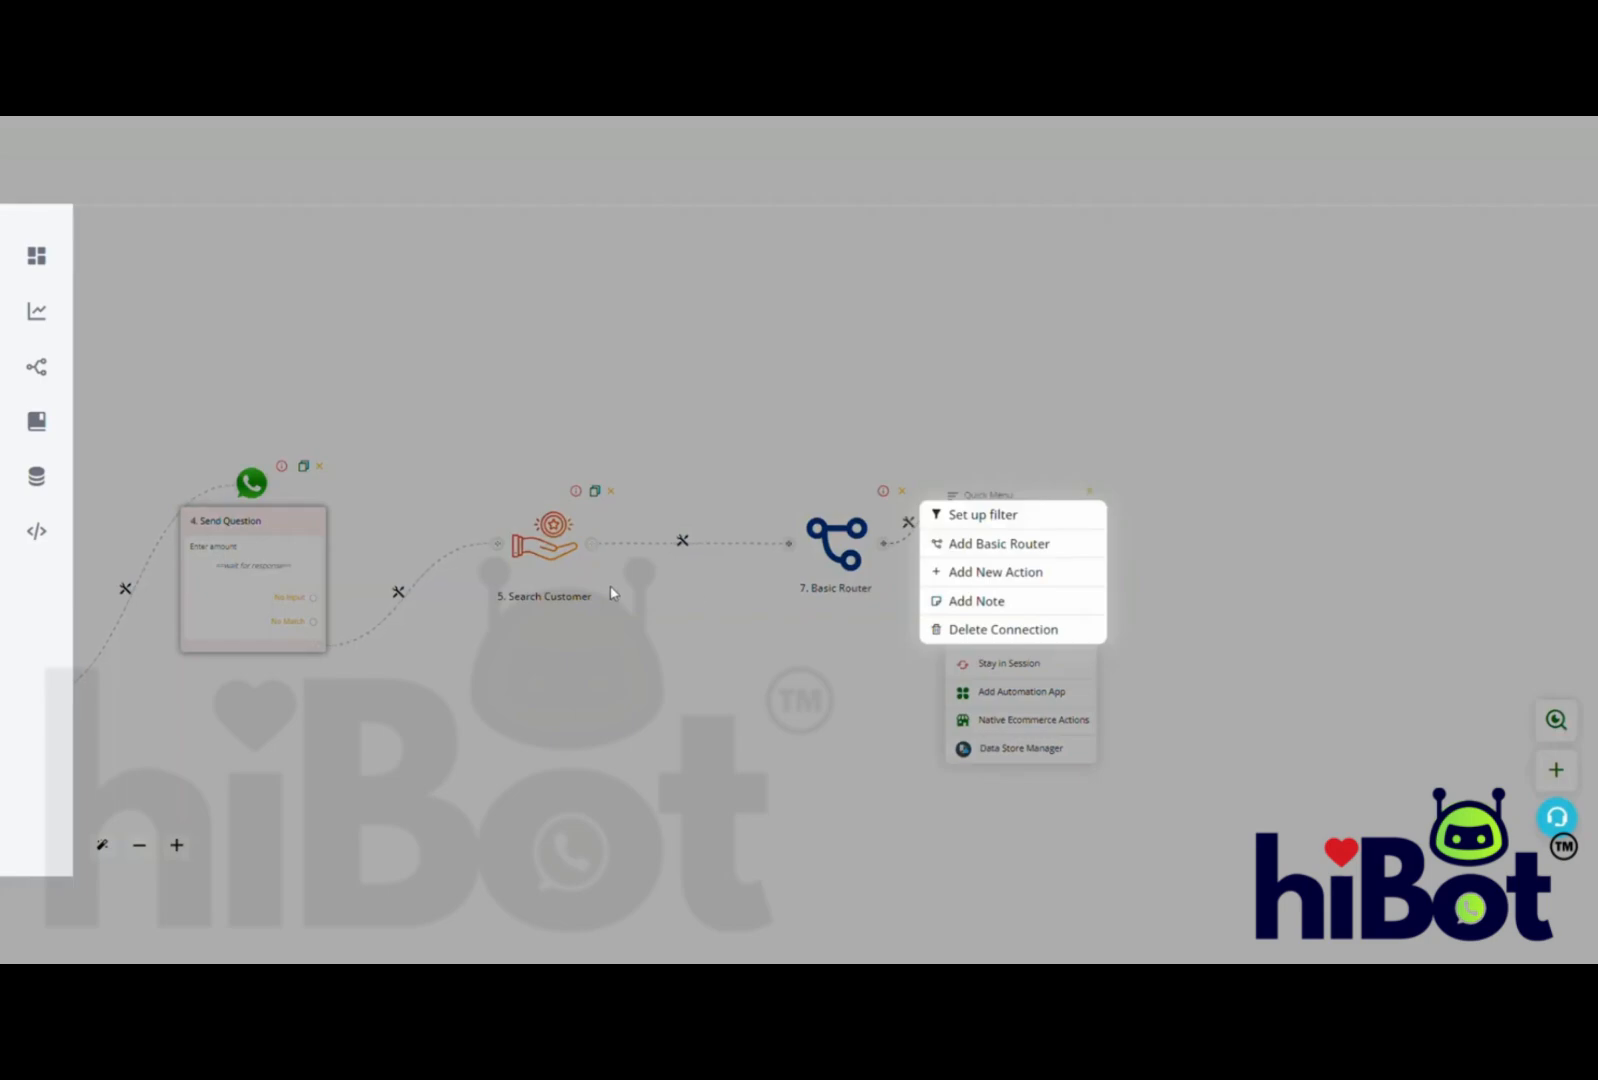
{"action": "left_click", "coordinate": [949, 514]}
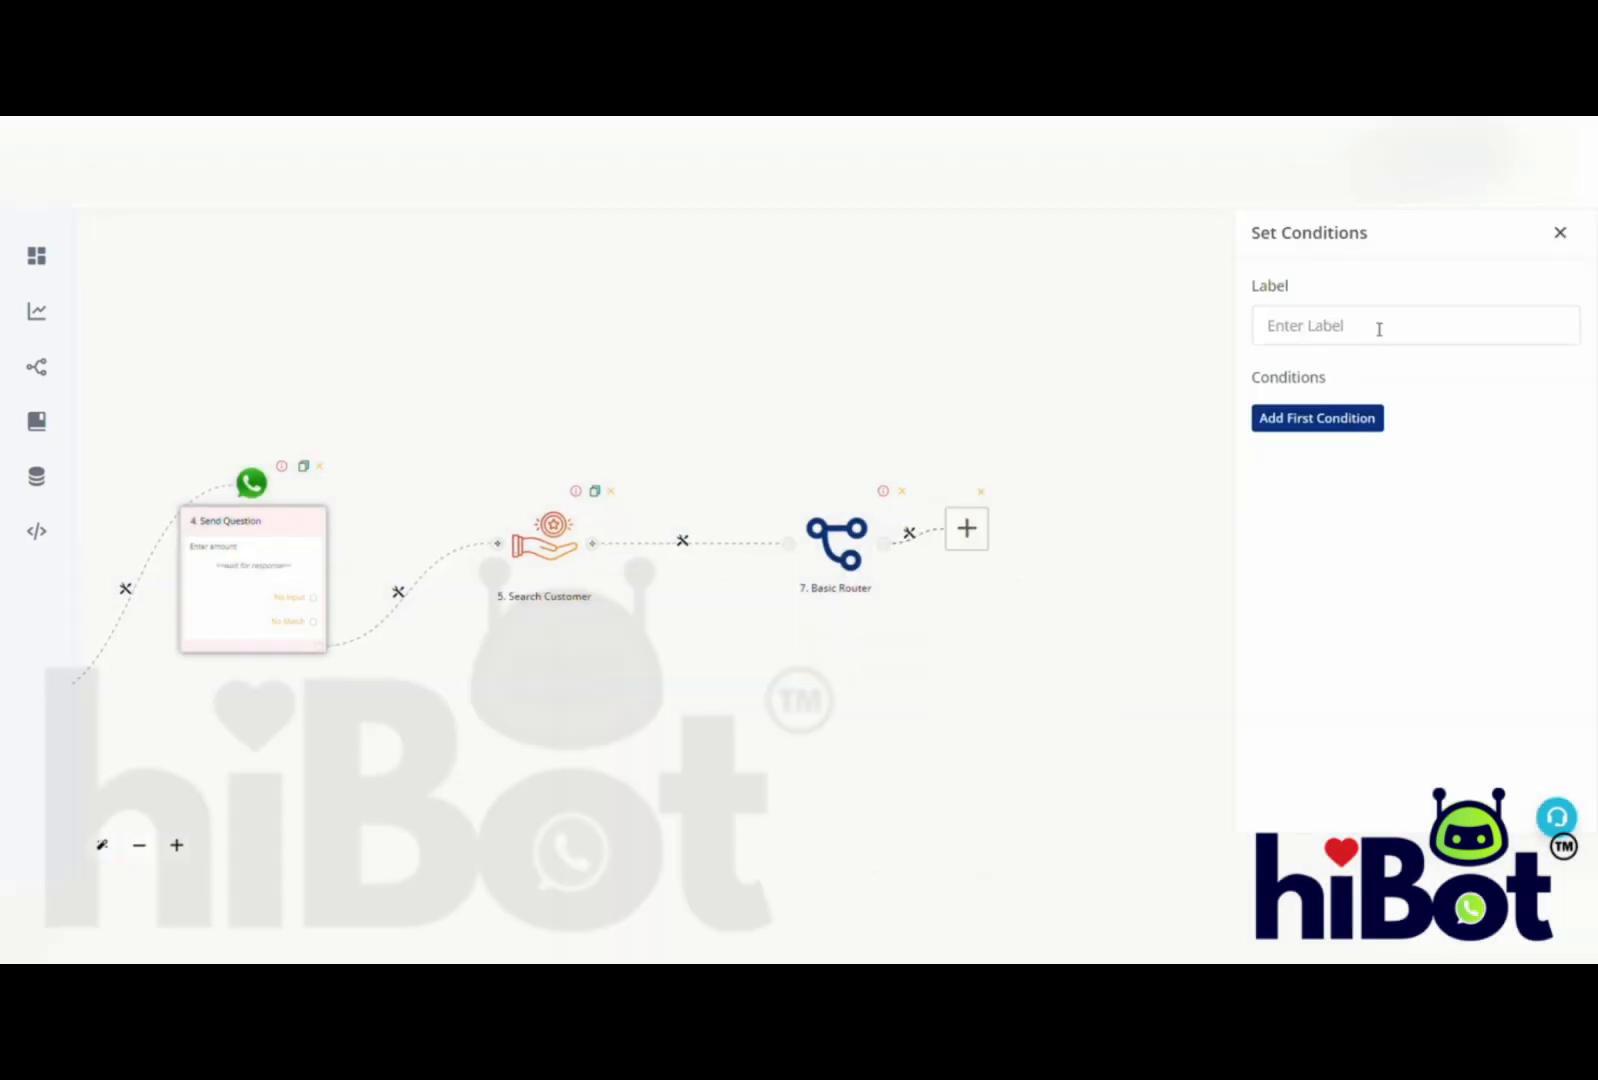
{"action": "left_click", "coordinate": [1378, 328]}
{"action": "type", "text": "new"}
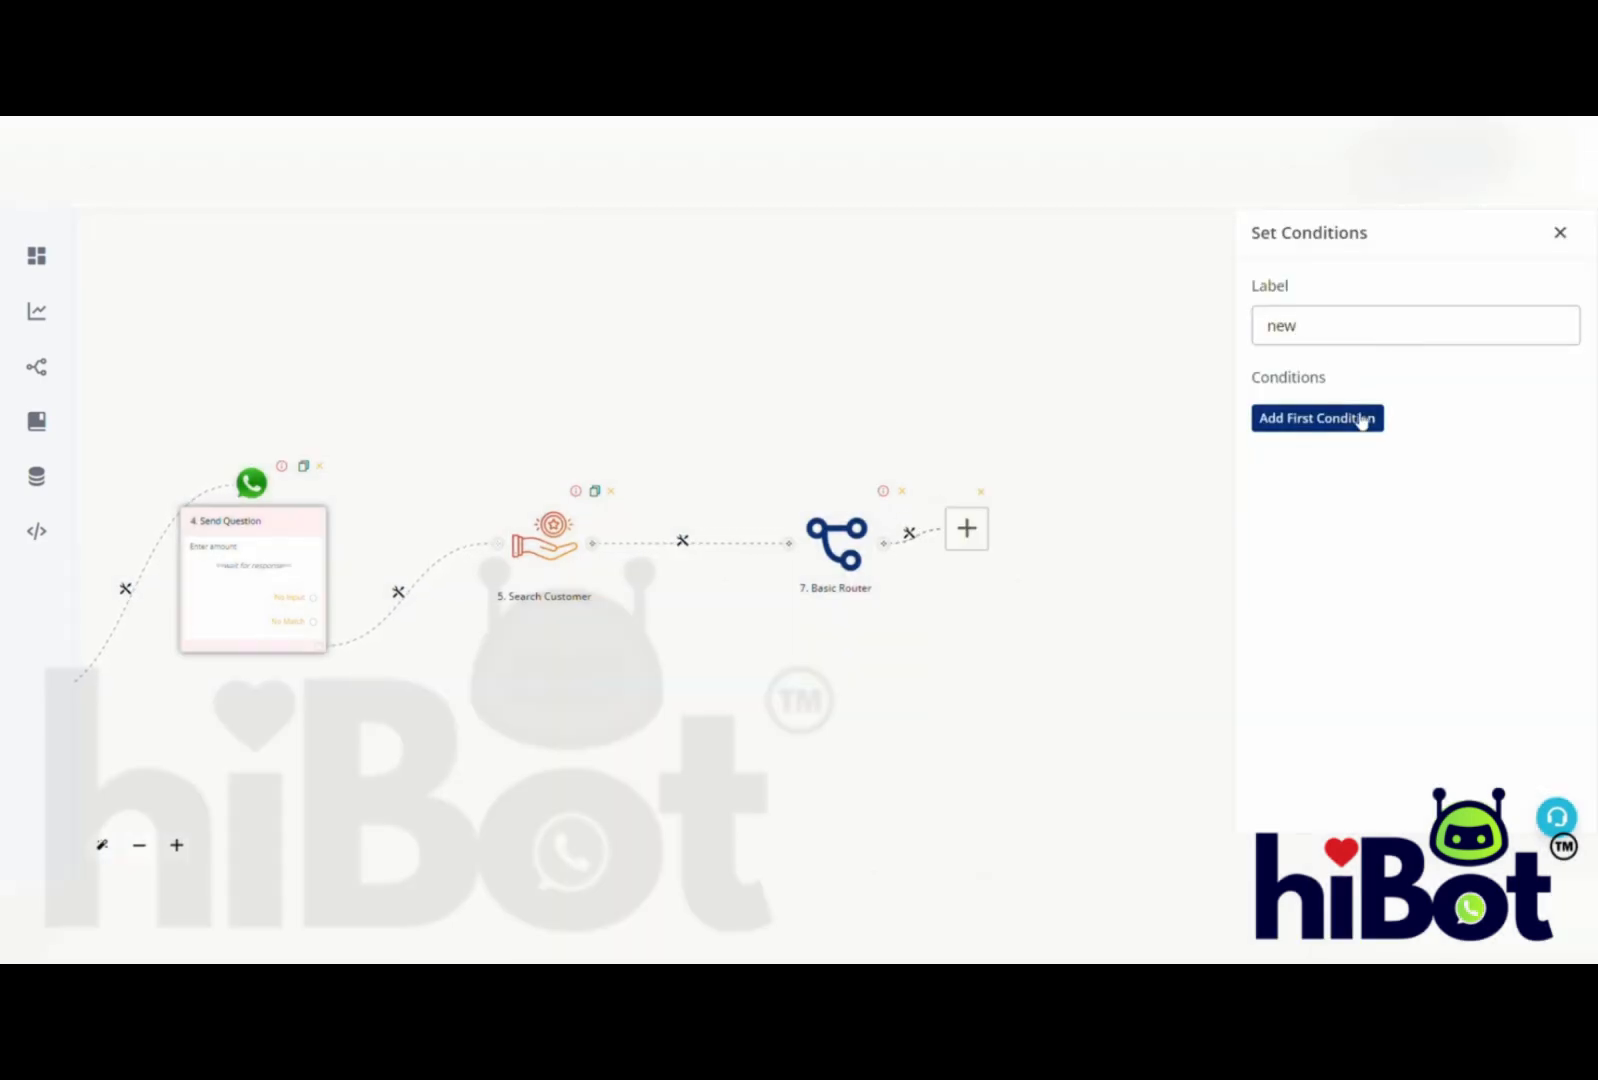
{"action": "left_click", "coordinate": [1359, 417]}
{"action": "left_click", "coordinate": [1427, 425]}
{"action": "left_click", "coordinate": [1000, 433]}
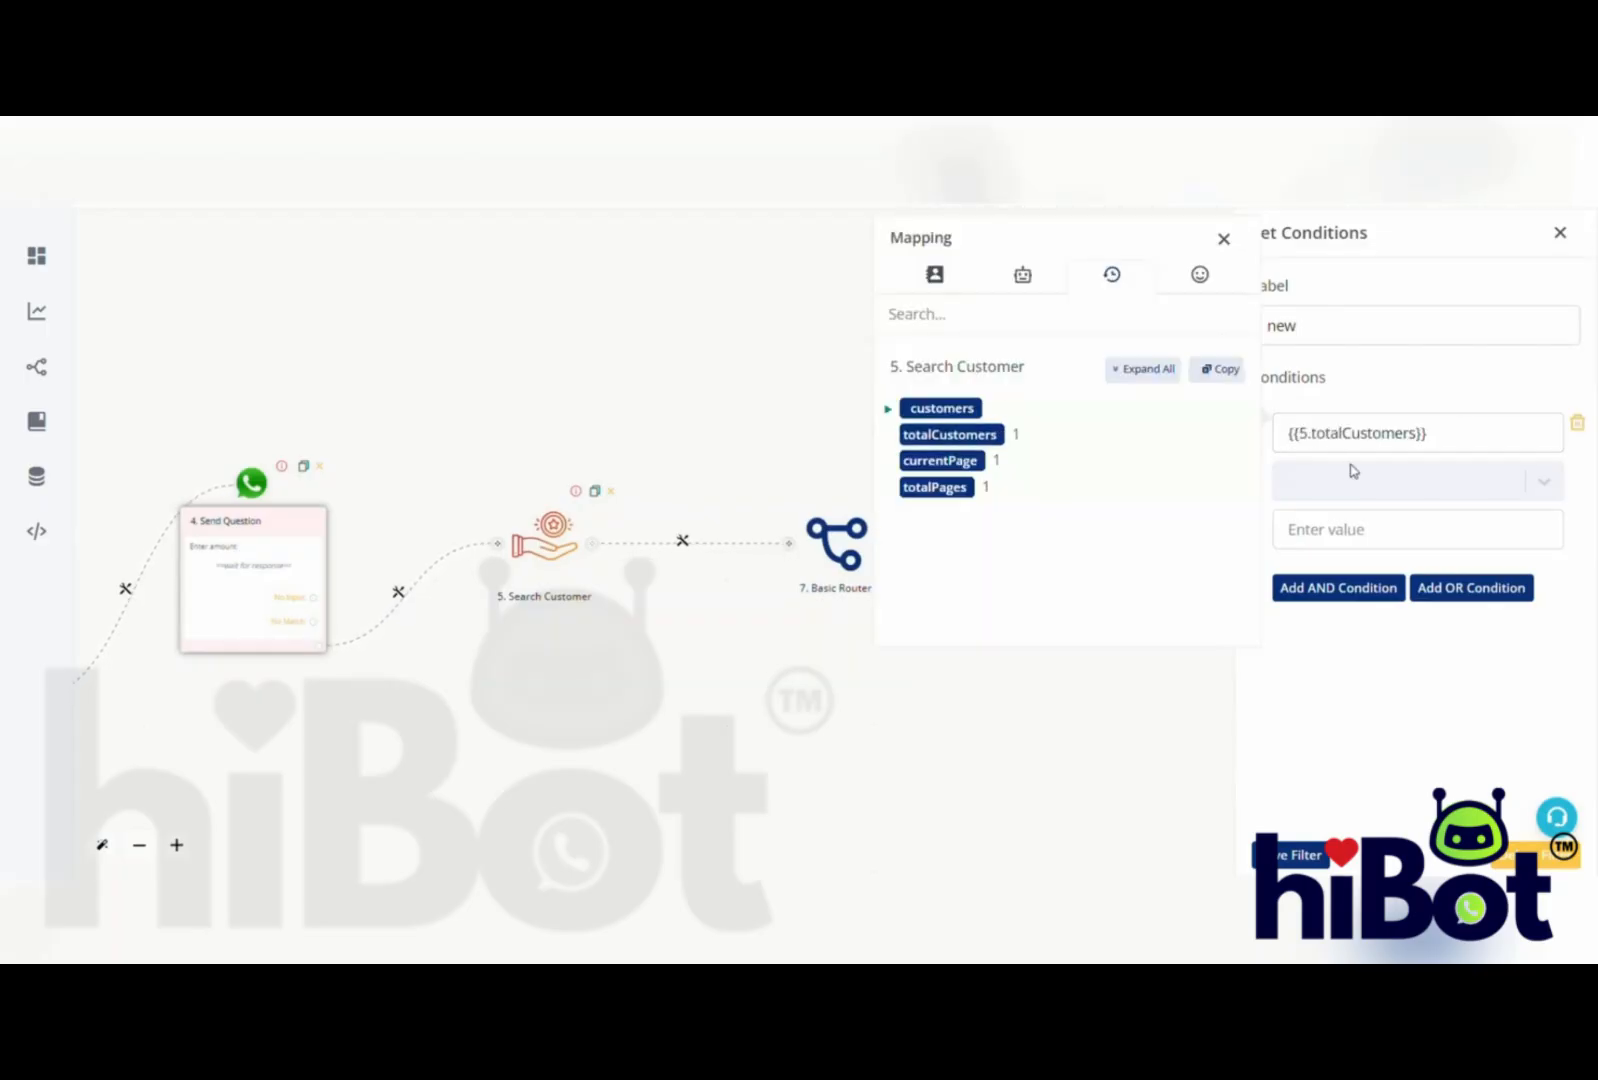
- Set the totalCustomers condition to "is" 0 and save the filter
{"action": "left_click", "coordinate": [1352, 470]}
{"action": "left_click", "coordinate": [1318, 748]}
{"action": "left_click", "coordinate": [1376, 545]}
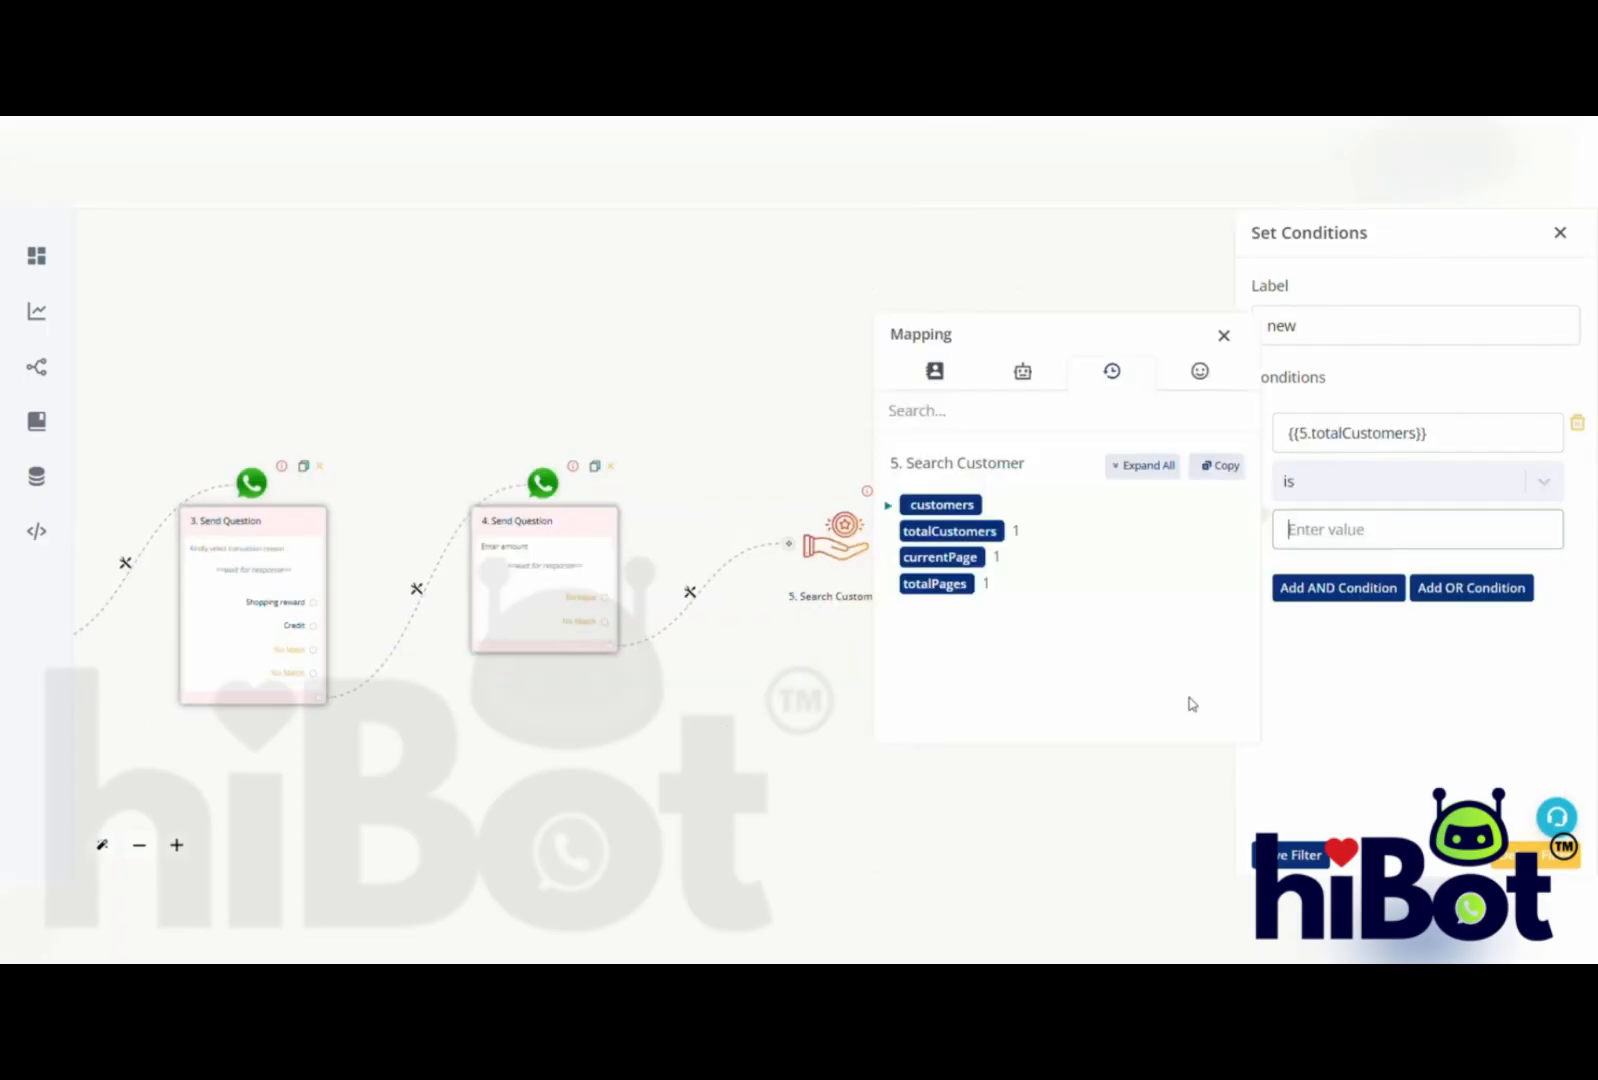
{"action": "type", "text": "0"}
{"action": "left_click", "coordinate": [1300, 855]}
- Add the Reward Points app's Create New Customer module at the end of the "new" branch
{"action": "left_click", "coordinate": [1256, 528]}
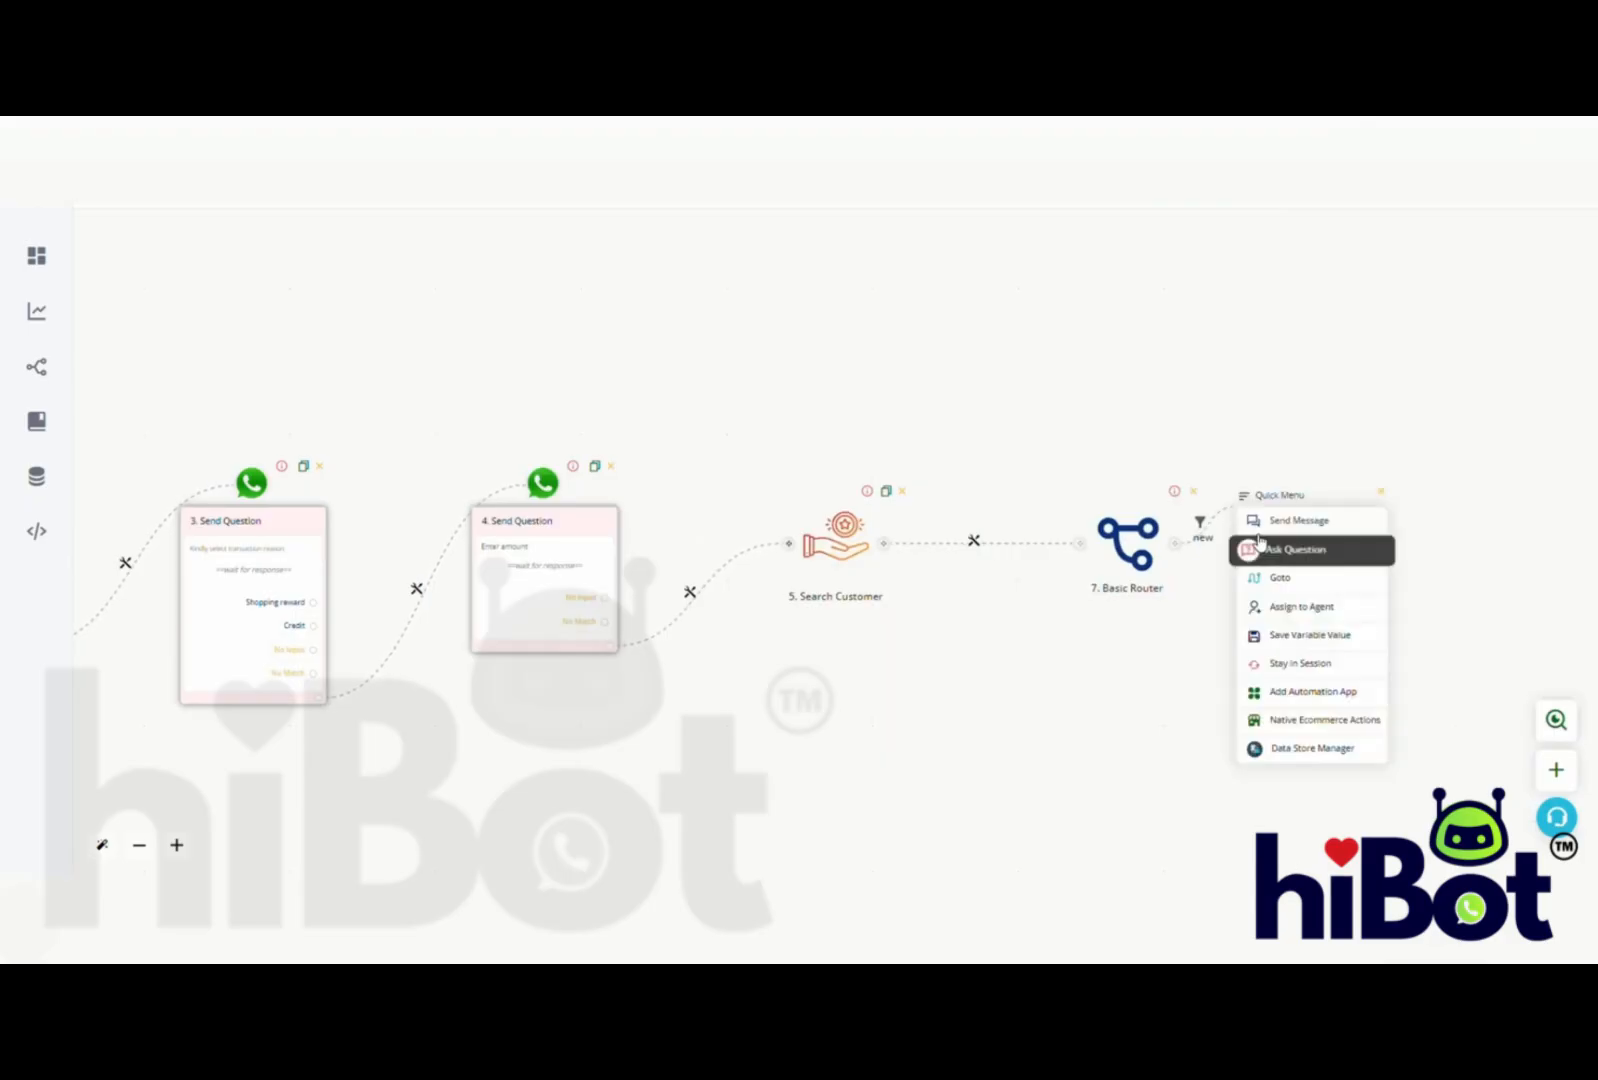
{"action": "left_click", "coordinate": [1310, 692]}
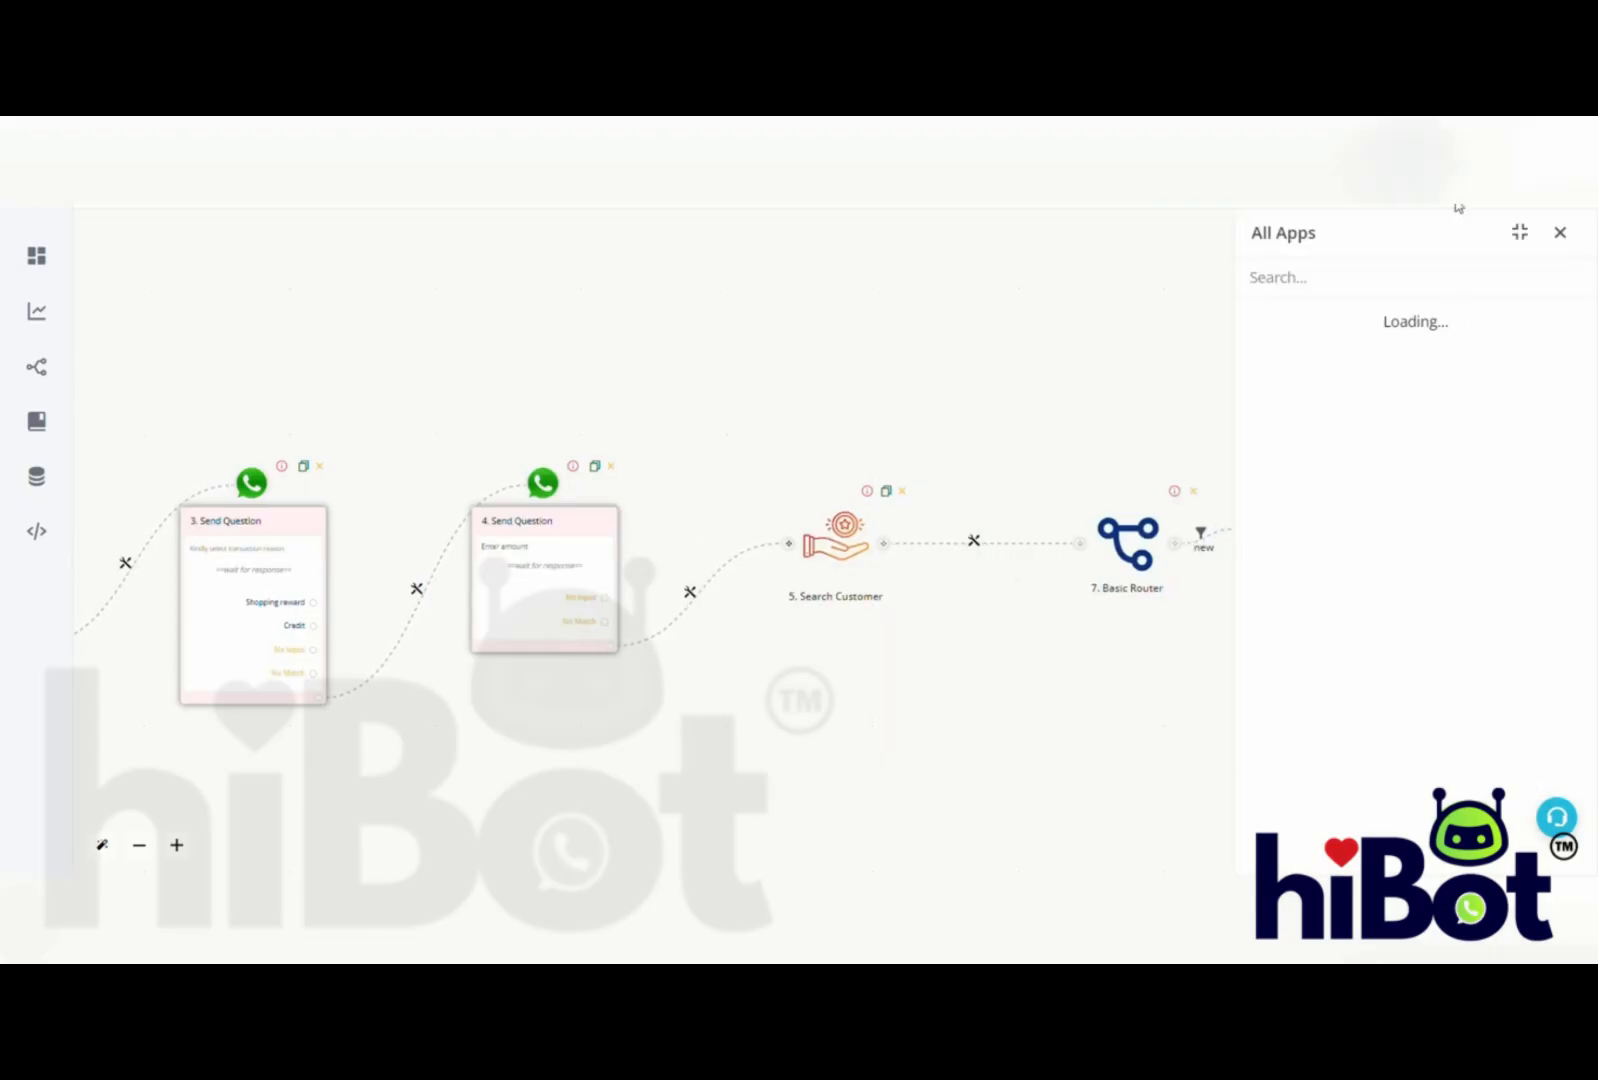
{"action": "left_click", "coordinate": [1355, 292]}
{"action": "type", "text": "rewa"}
{"action": "left_click", "coordinate": [1406, 375]}
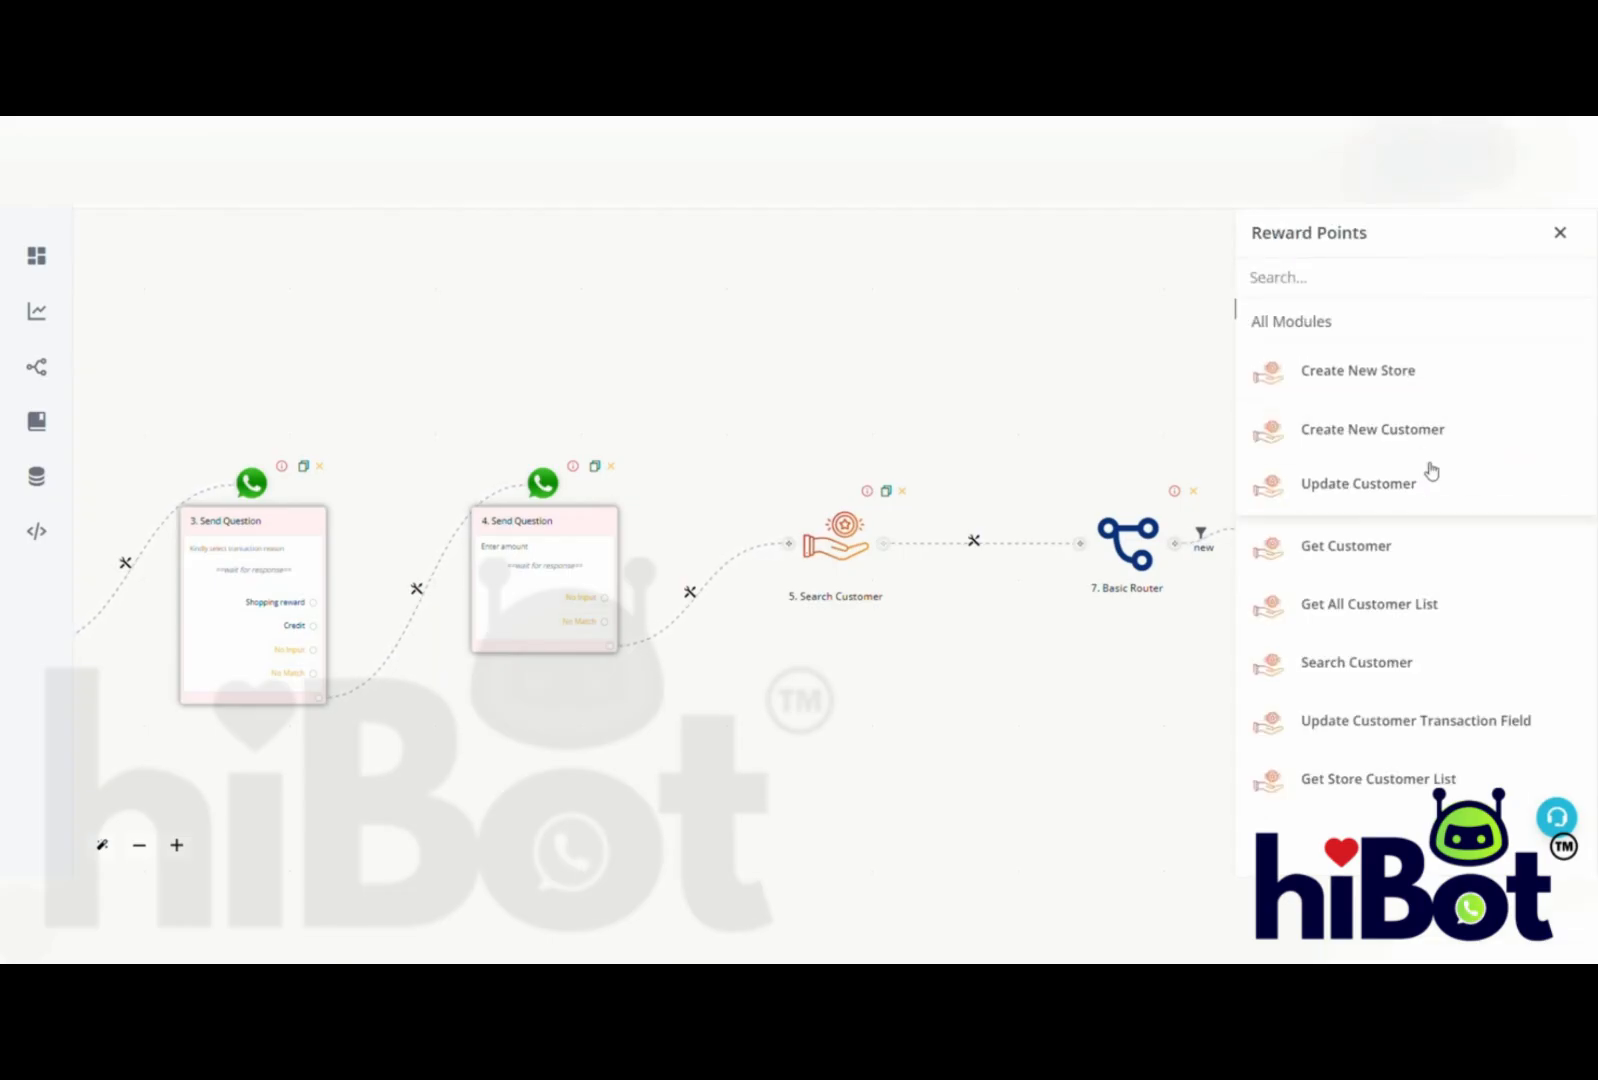
{"action": "left_click", "coordinate": [1426, 450]}
- Choose the Tutorial authentication for the Create New Customer module
{"action": "left_click", "coordinate": [1378, 400]}
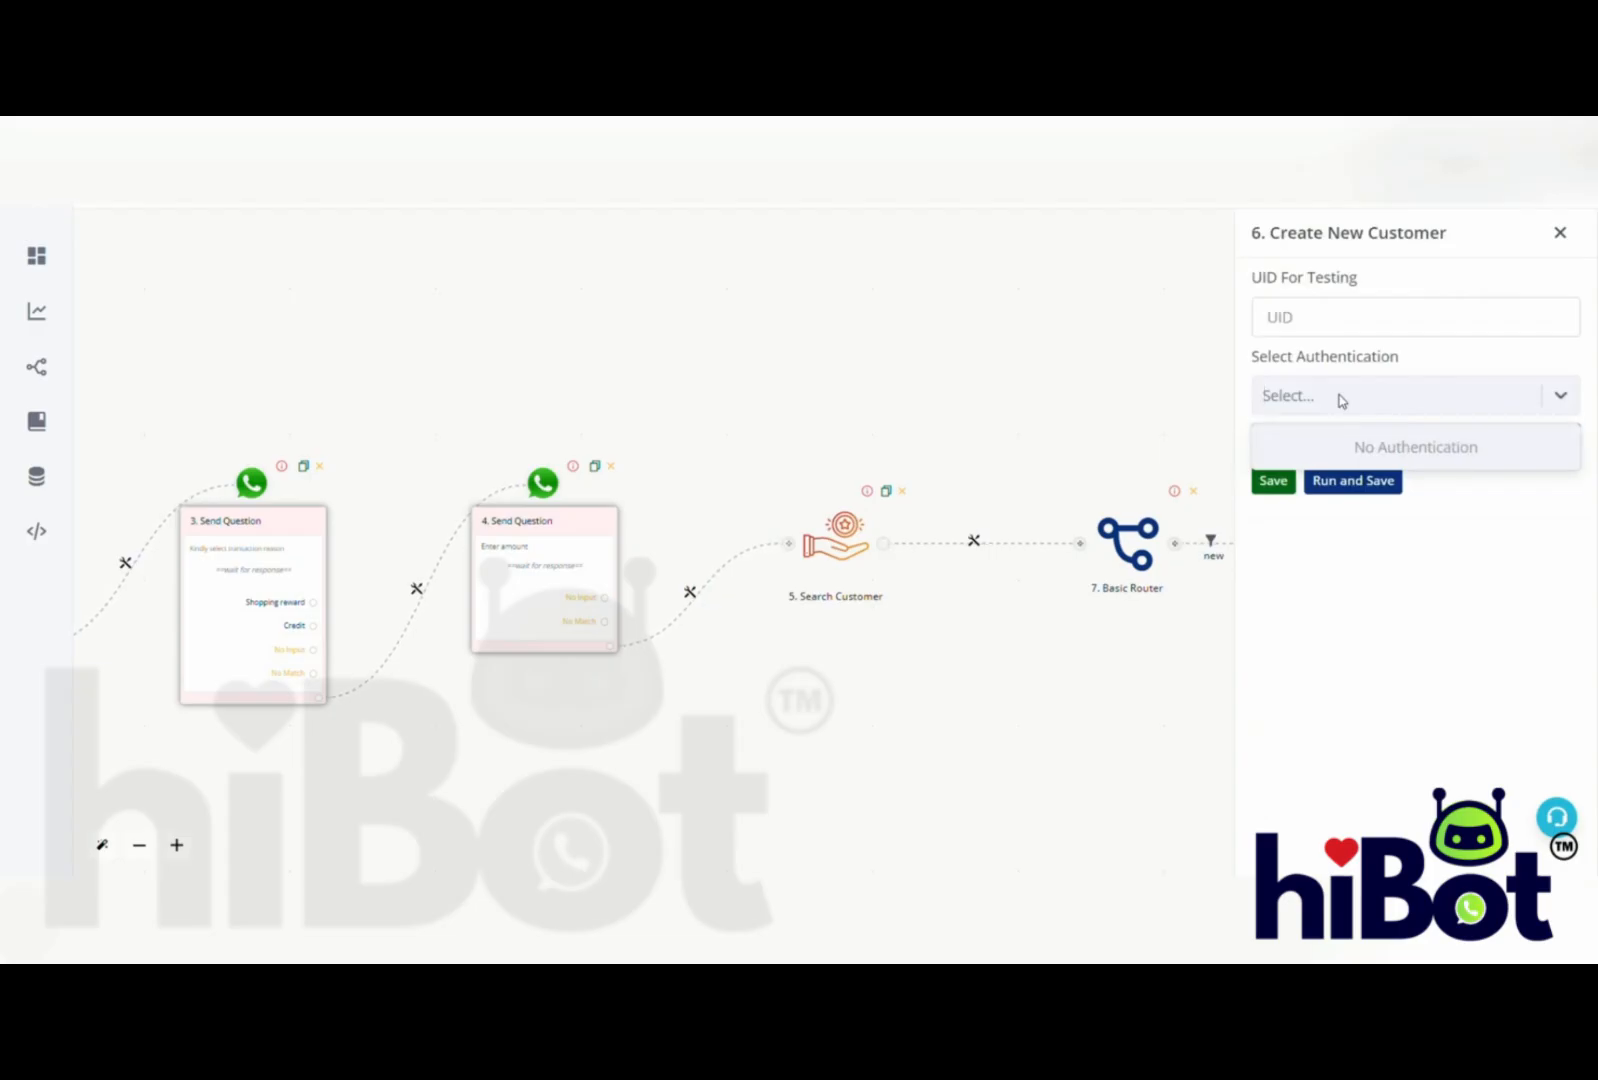
{"action": "left_click", "coordinate": [1410, 398]}
{"action": "left_click", "coordinate": [1323, 450]}
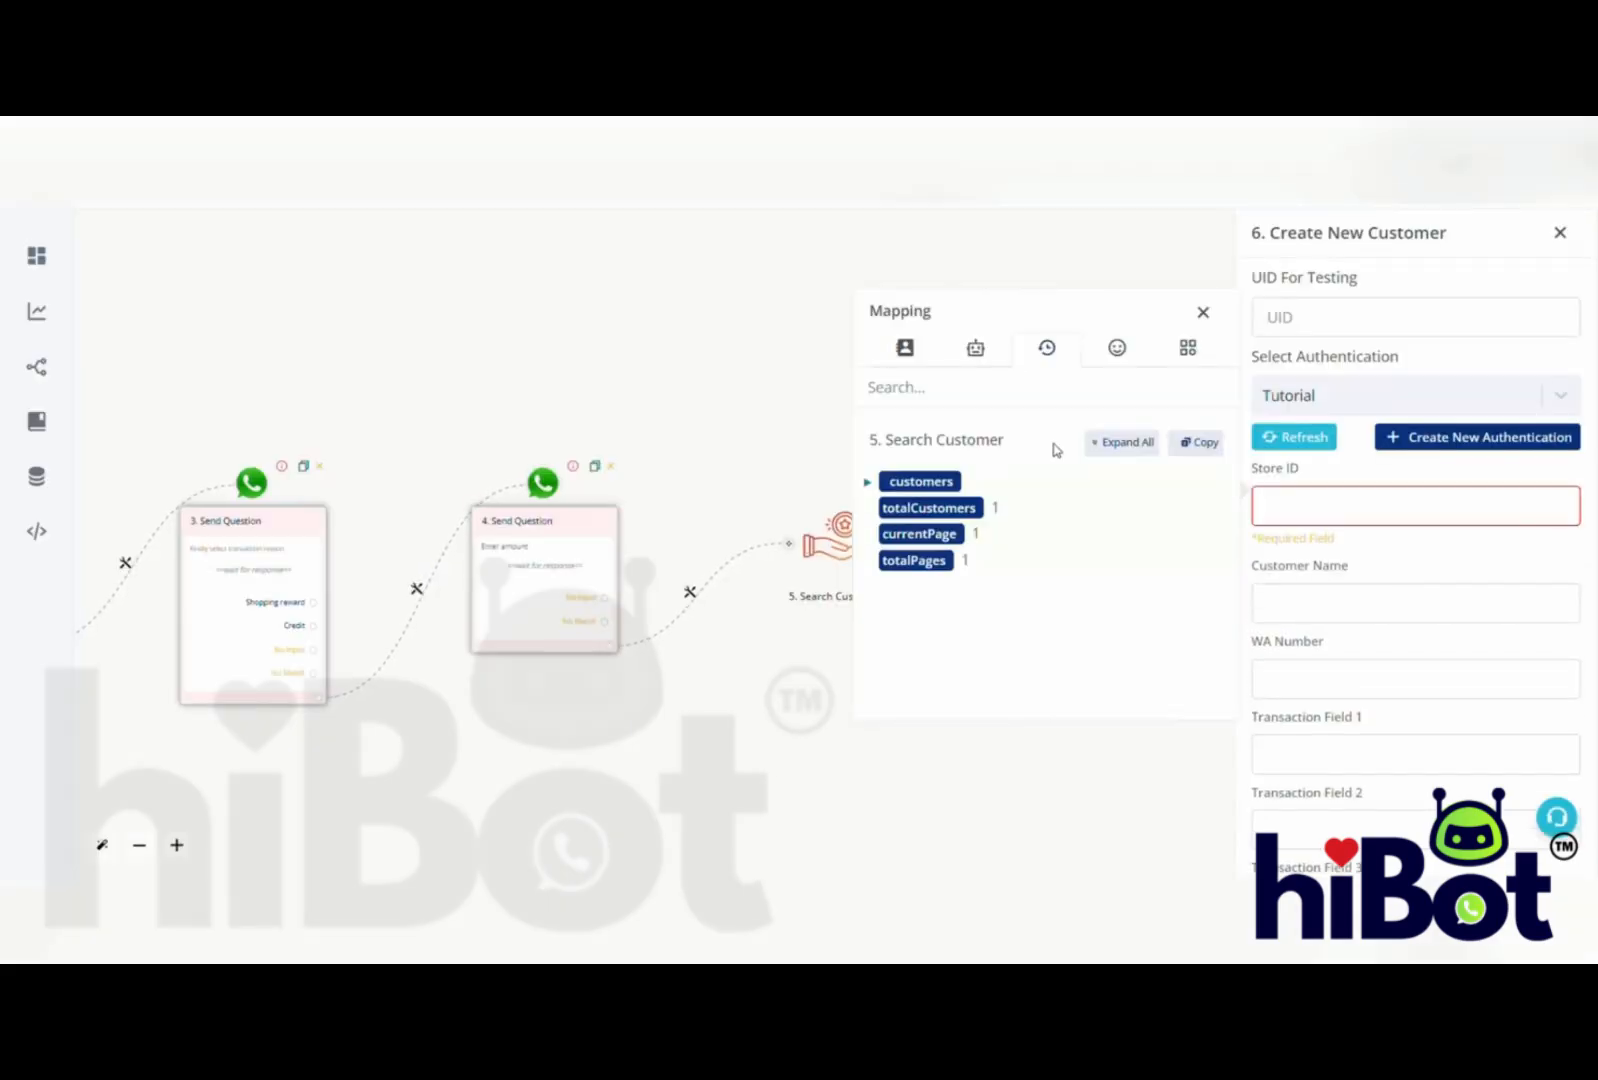
- Paste the copied store ID as the new customer's Store ID and map Customer Name to the contact's name variable
{"action": "key", "text": "ctrl+v"}
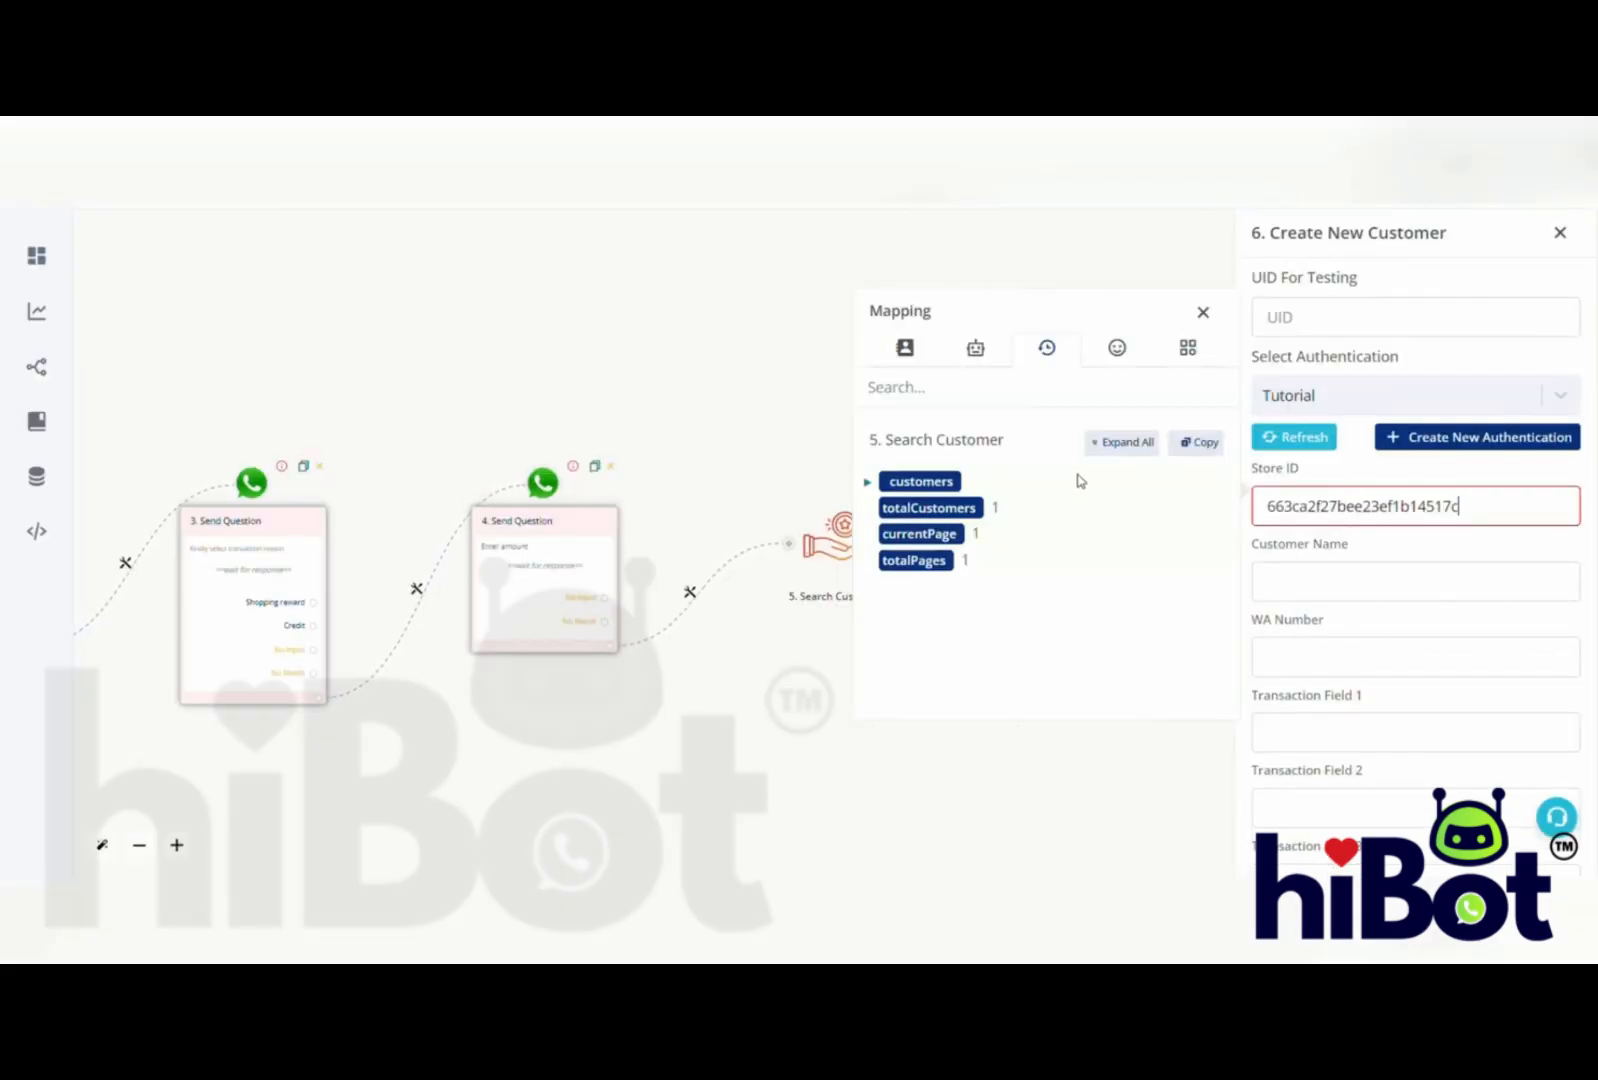
{"action": "left_click", "coordinate": [1310, 598]}
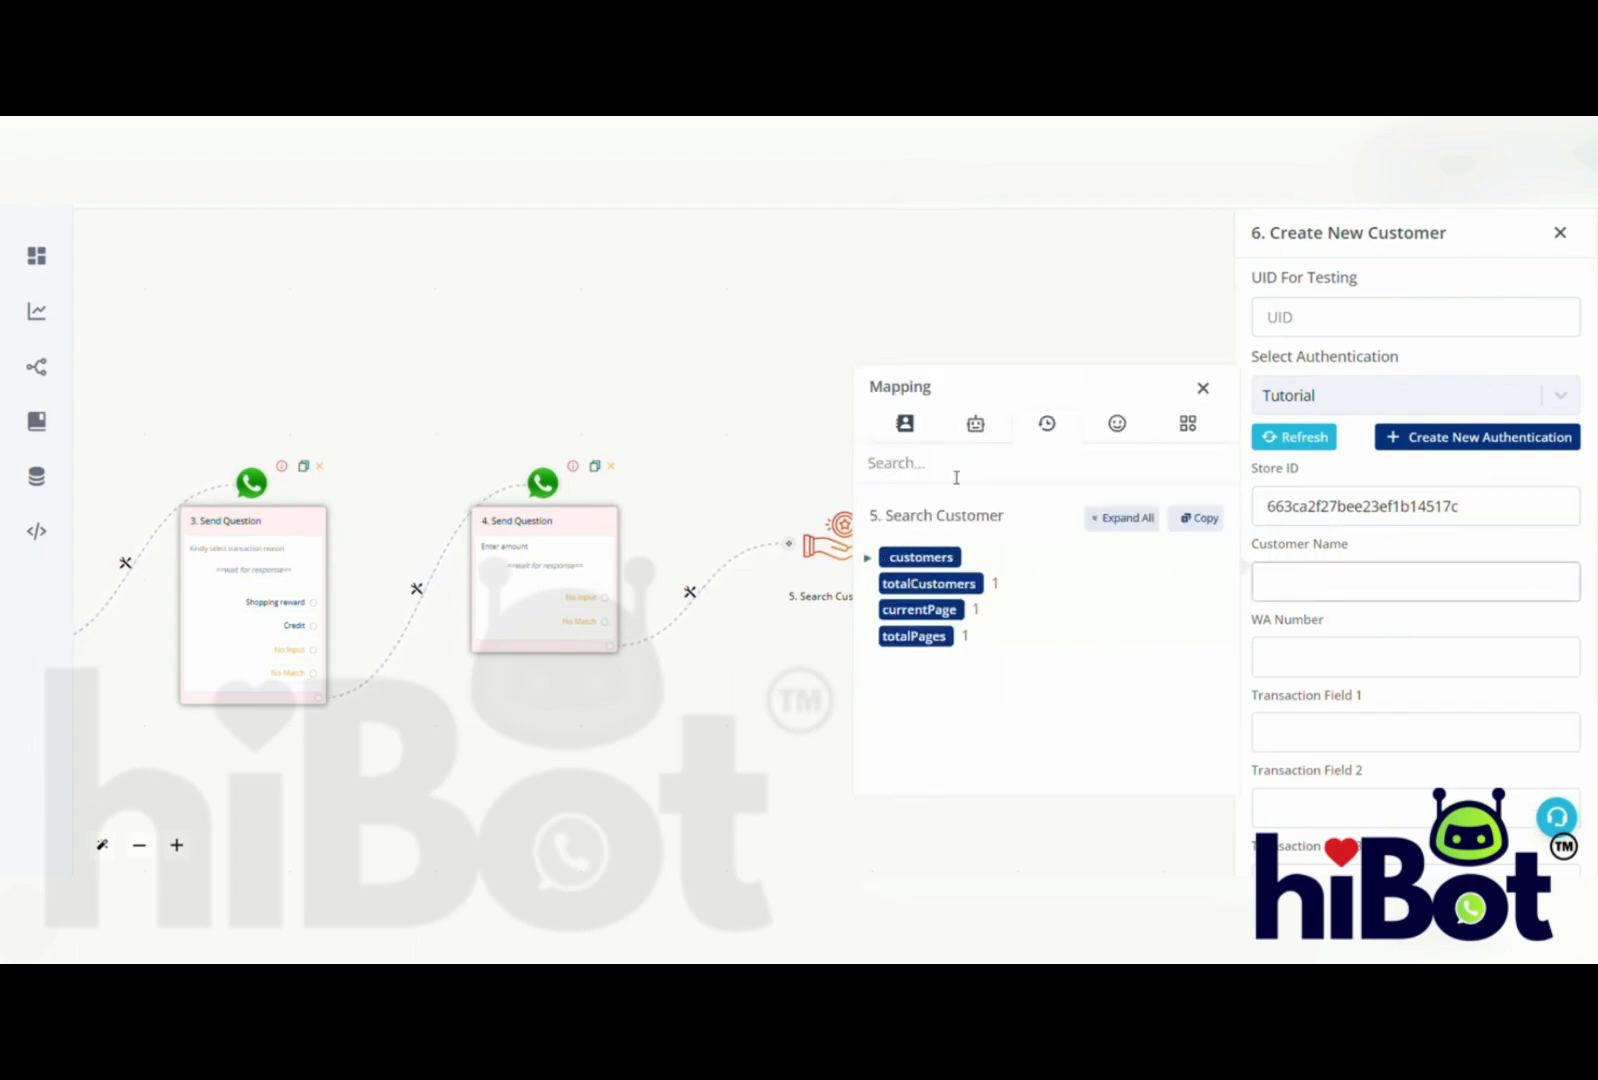
{"action": "left_click", "coordinate": [904, 424]}
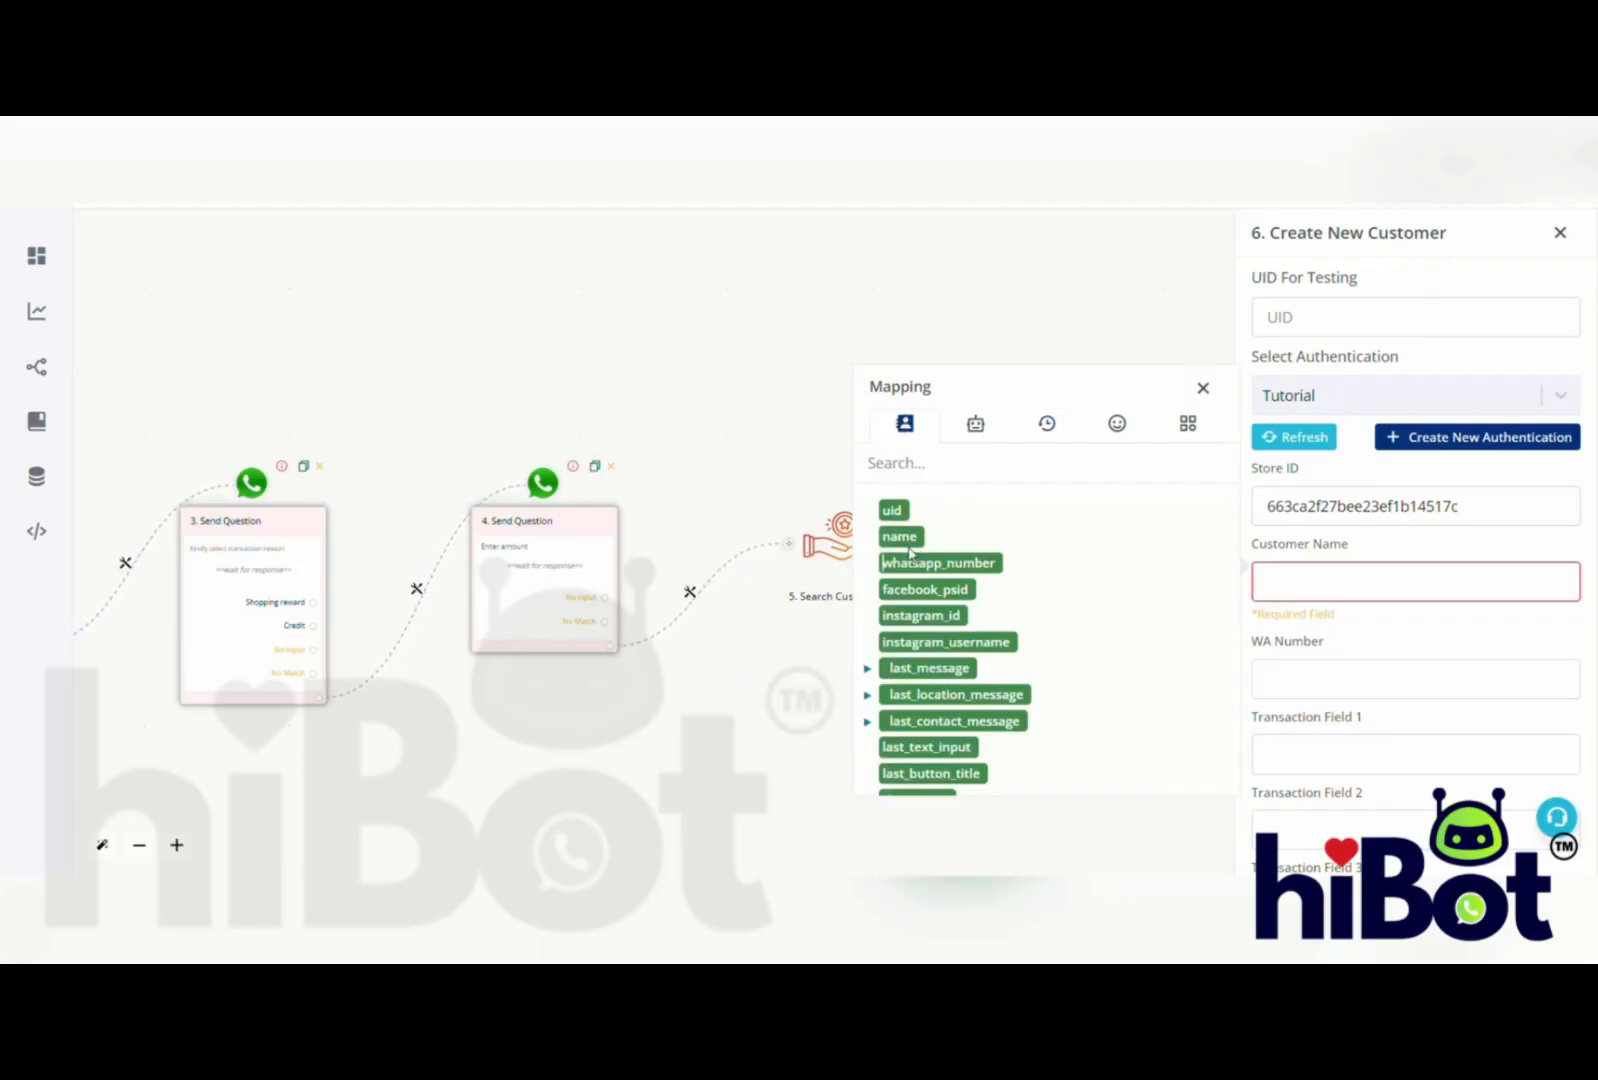
{"action": "left_click", "coordinate": [899, 536]}
- Map WA Number to the contact's whatsapp_number variable, and run and save the Create New Customer module
{"action": "left_click", "coordinate": [1368, 685]}
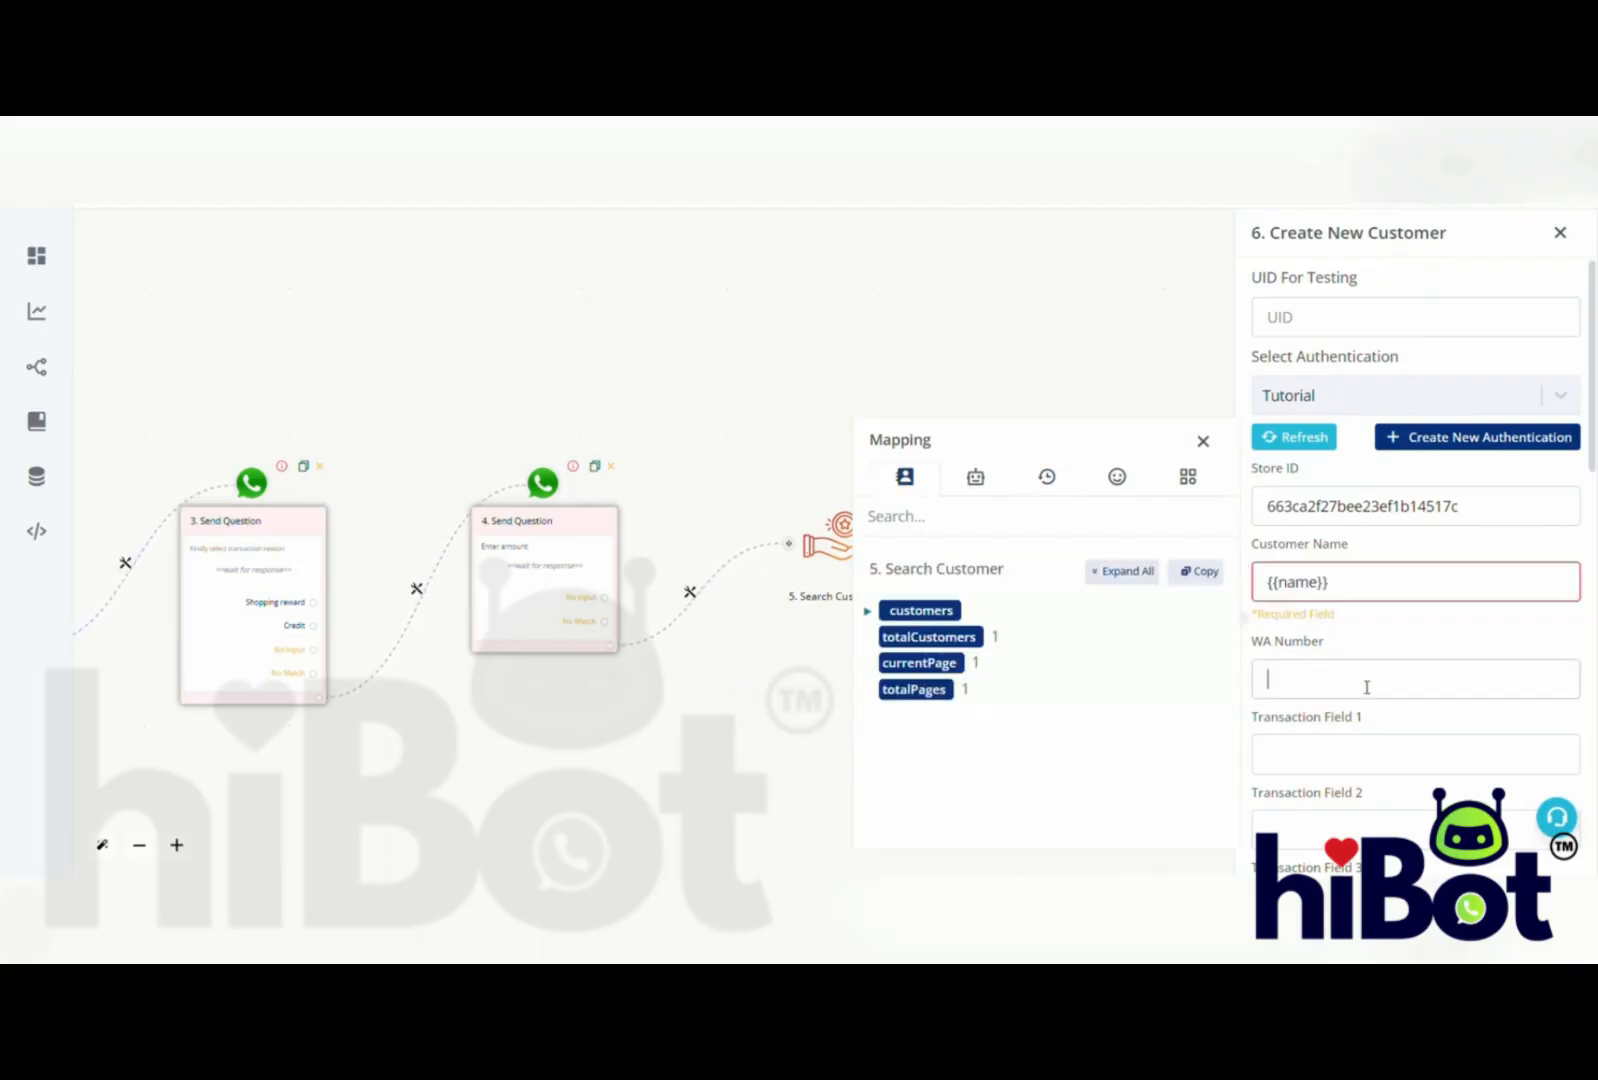
{"action": "left_click", "coordinate": [905, 477]}
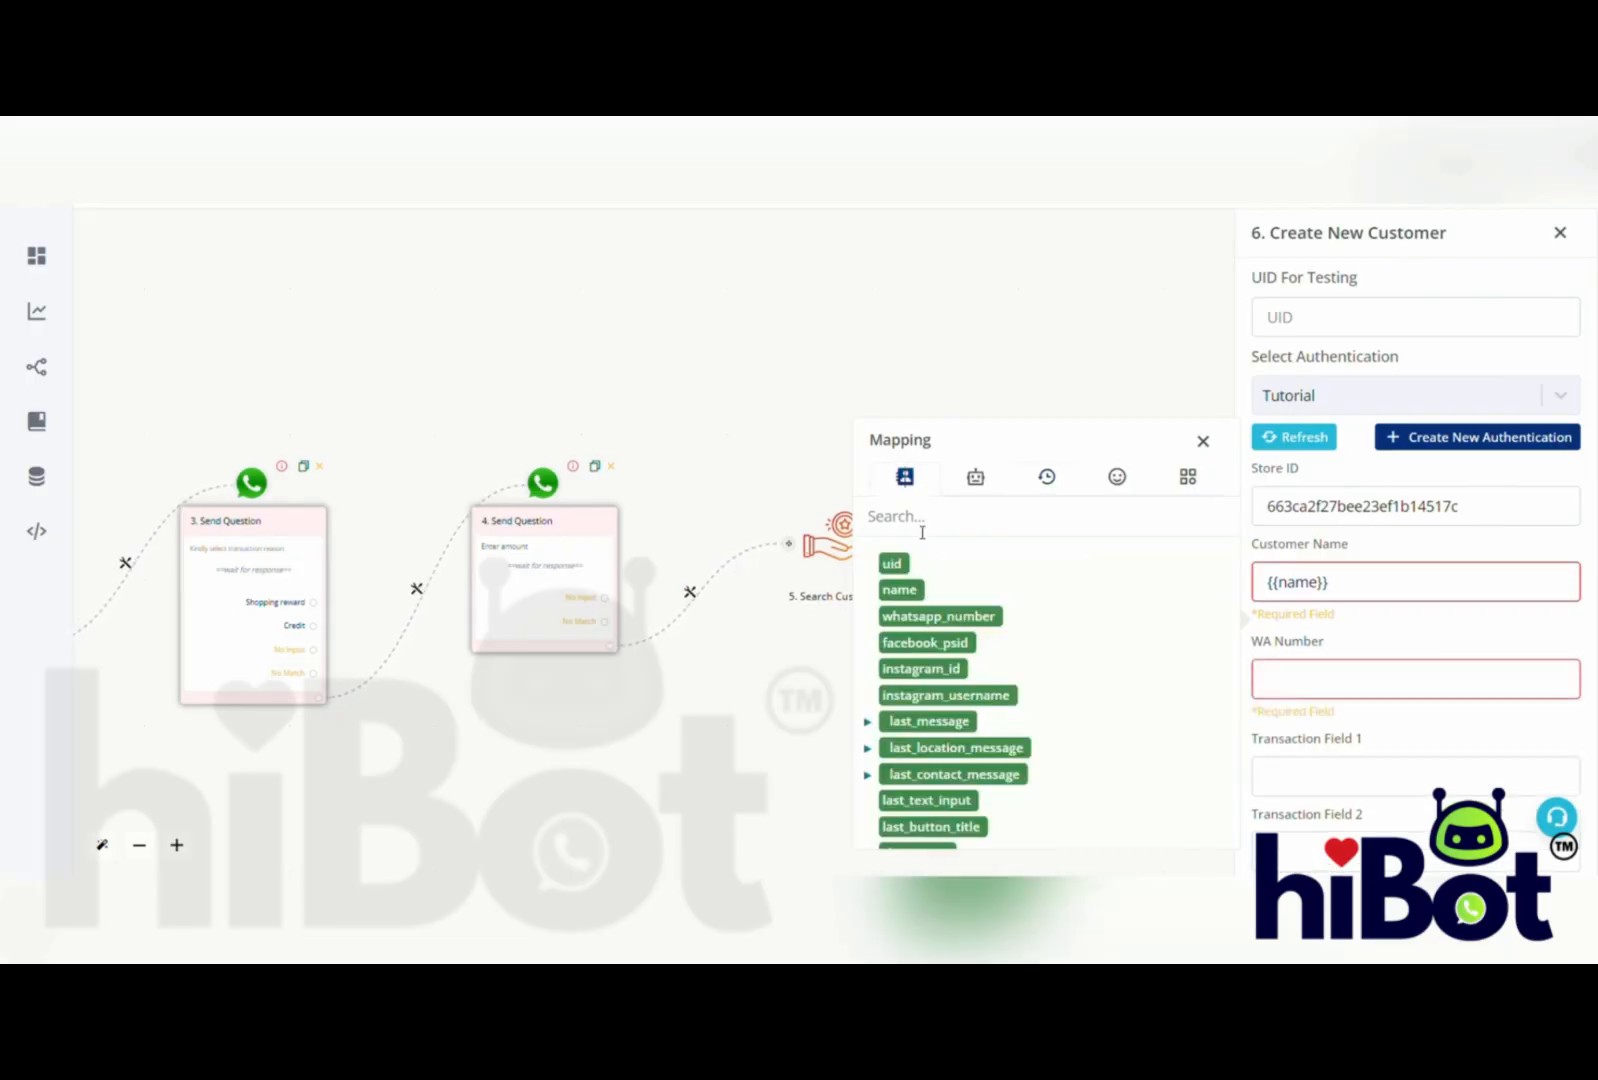
{"action": "left_click", "coordinate": [940, 616]}
{"action": "scroll", "coordinate": [1427, 631], "scroll_direction": "down", "scroll_amount": 4}
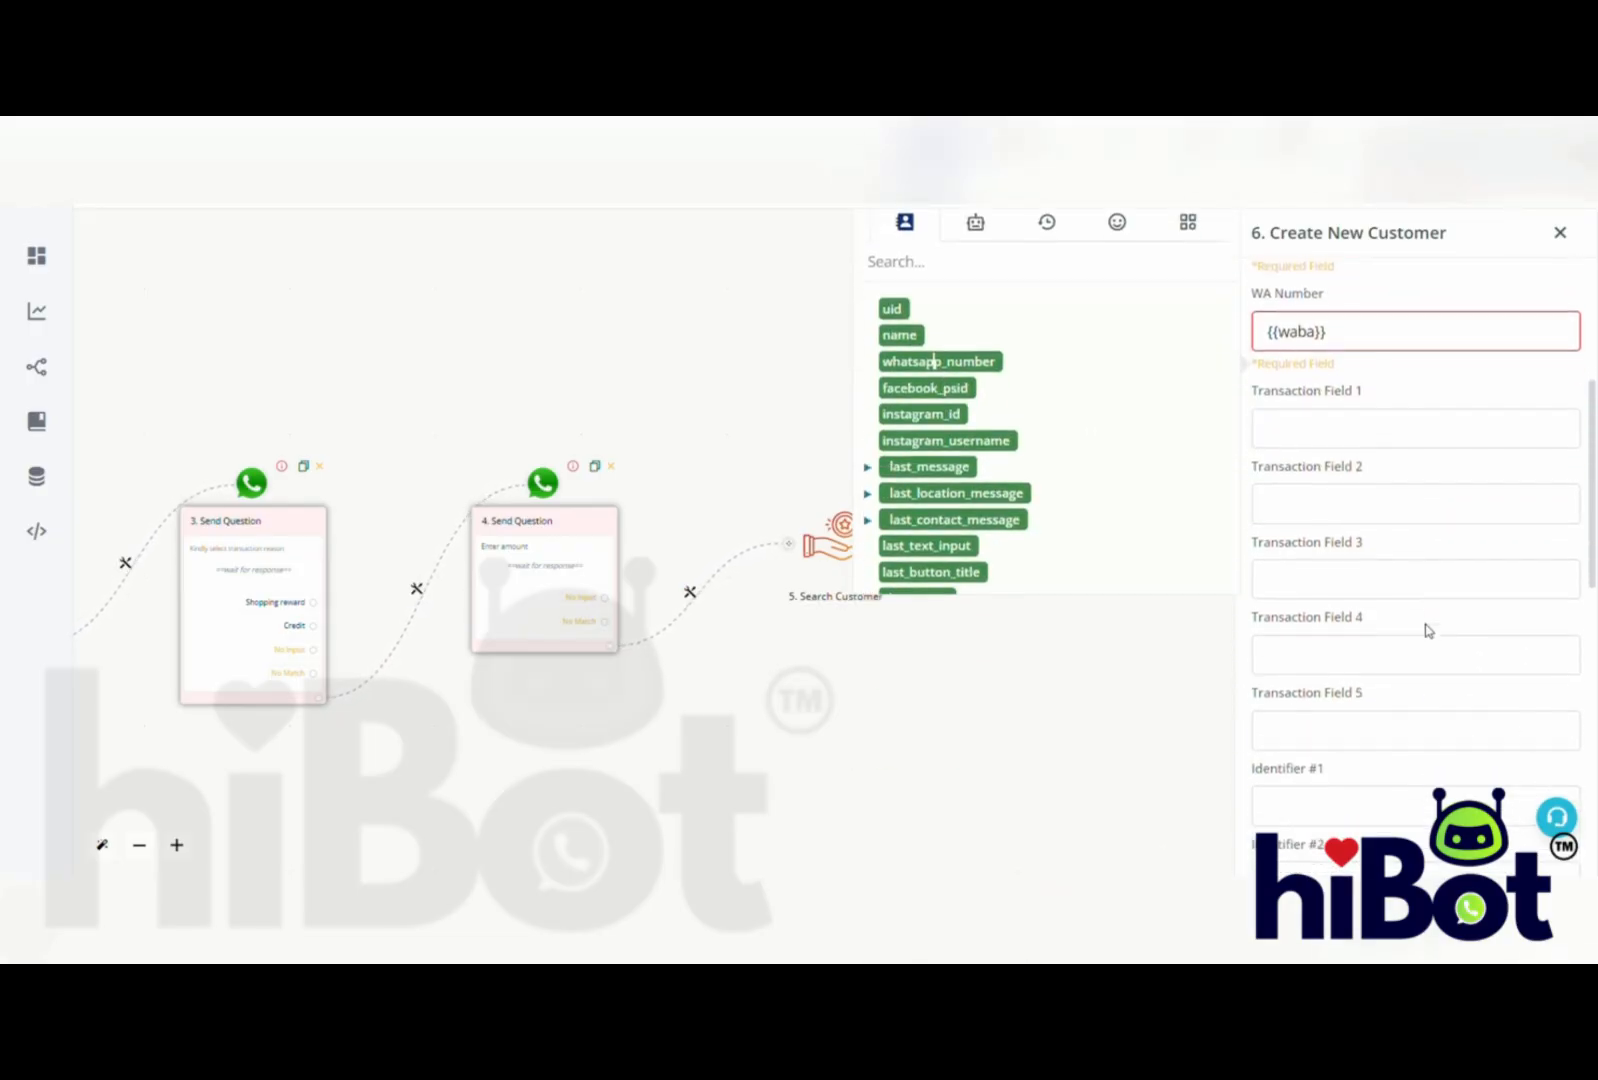
{"action": "left_click", "coordinate": [1384, 436]}
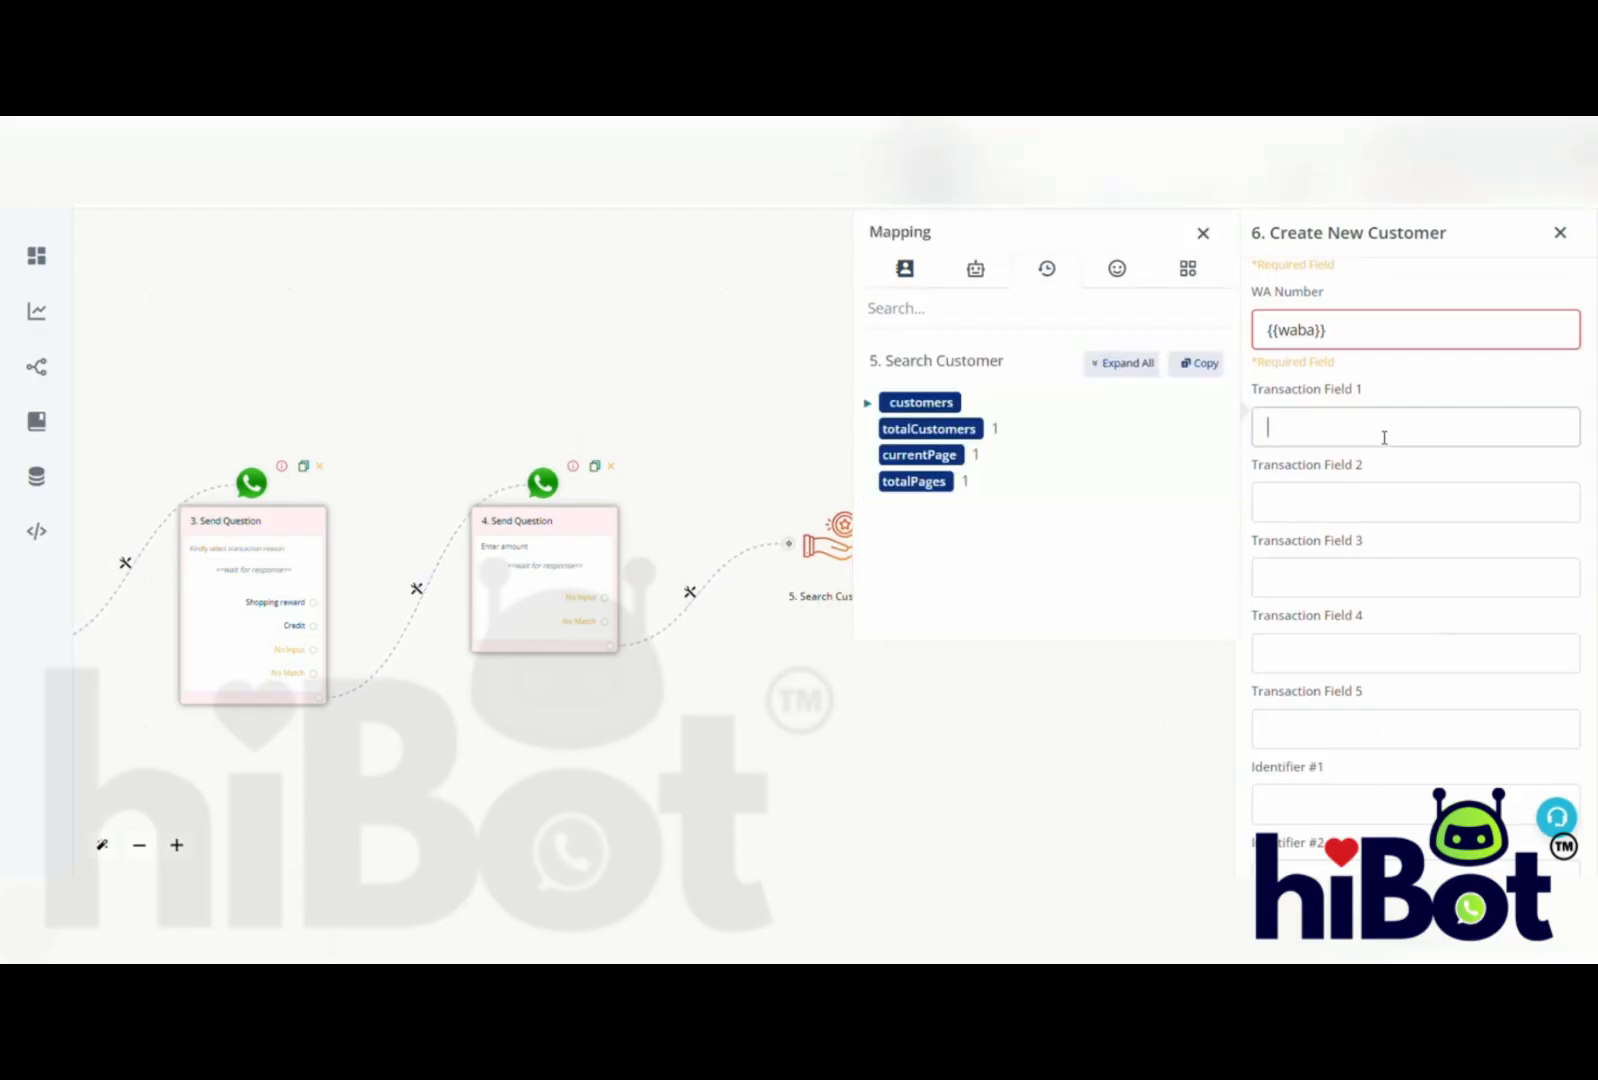
{"action": "scroll", "coordinate": [1332, 865], "scroll_direction": "down", "scroll_amount": 8}
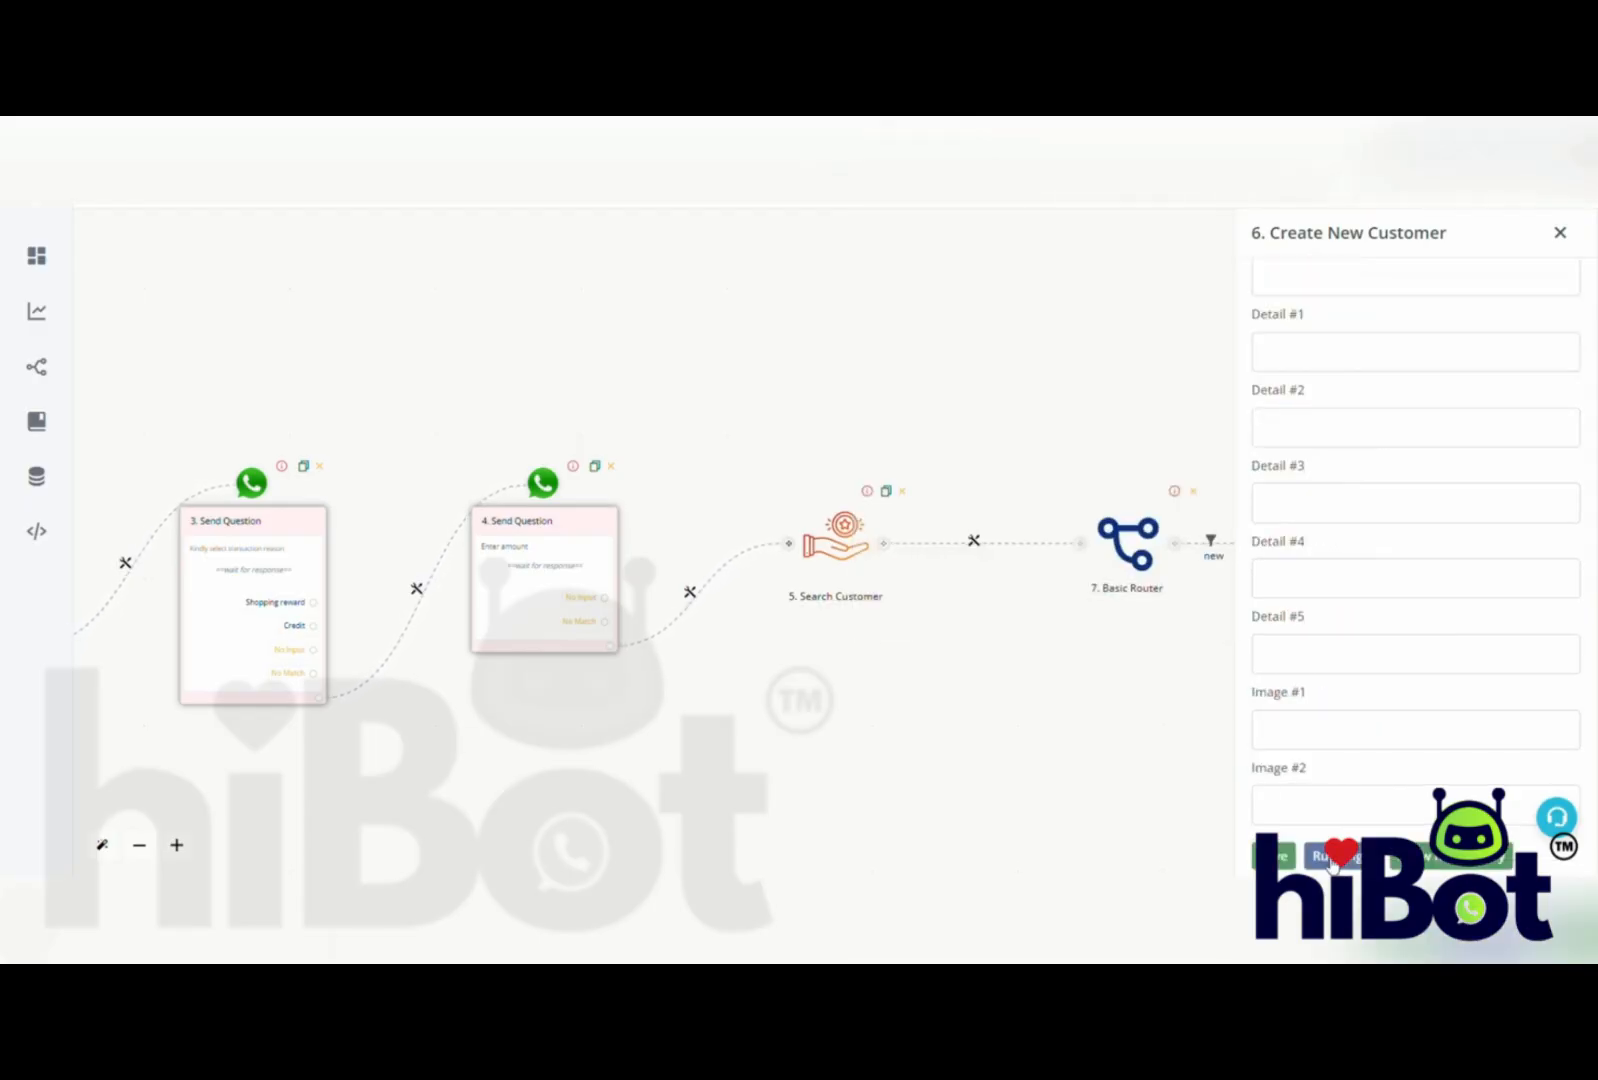
{"action": "left_click", "coordinate": [1331, 866]}
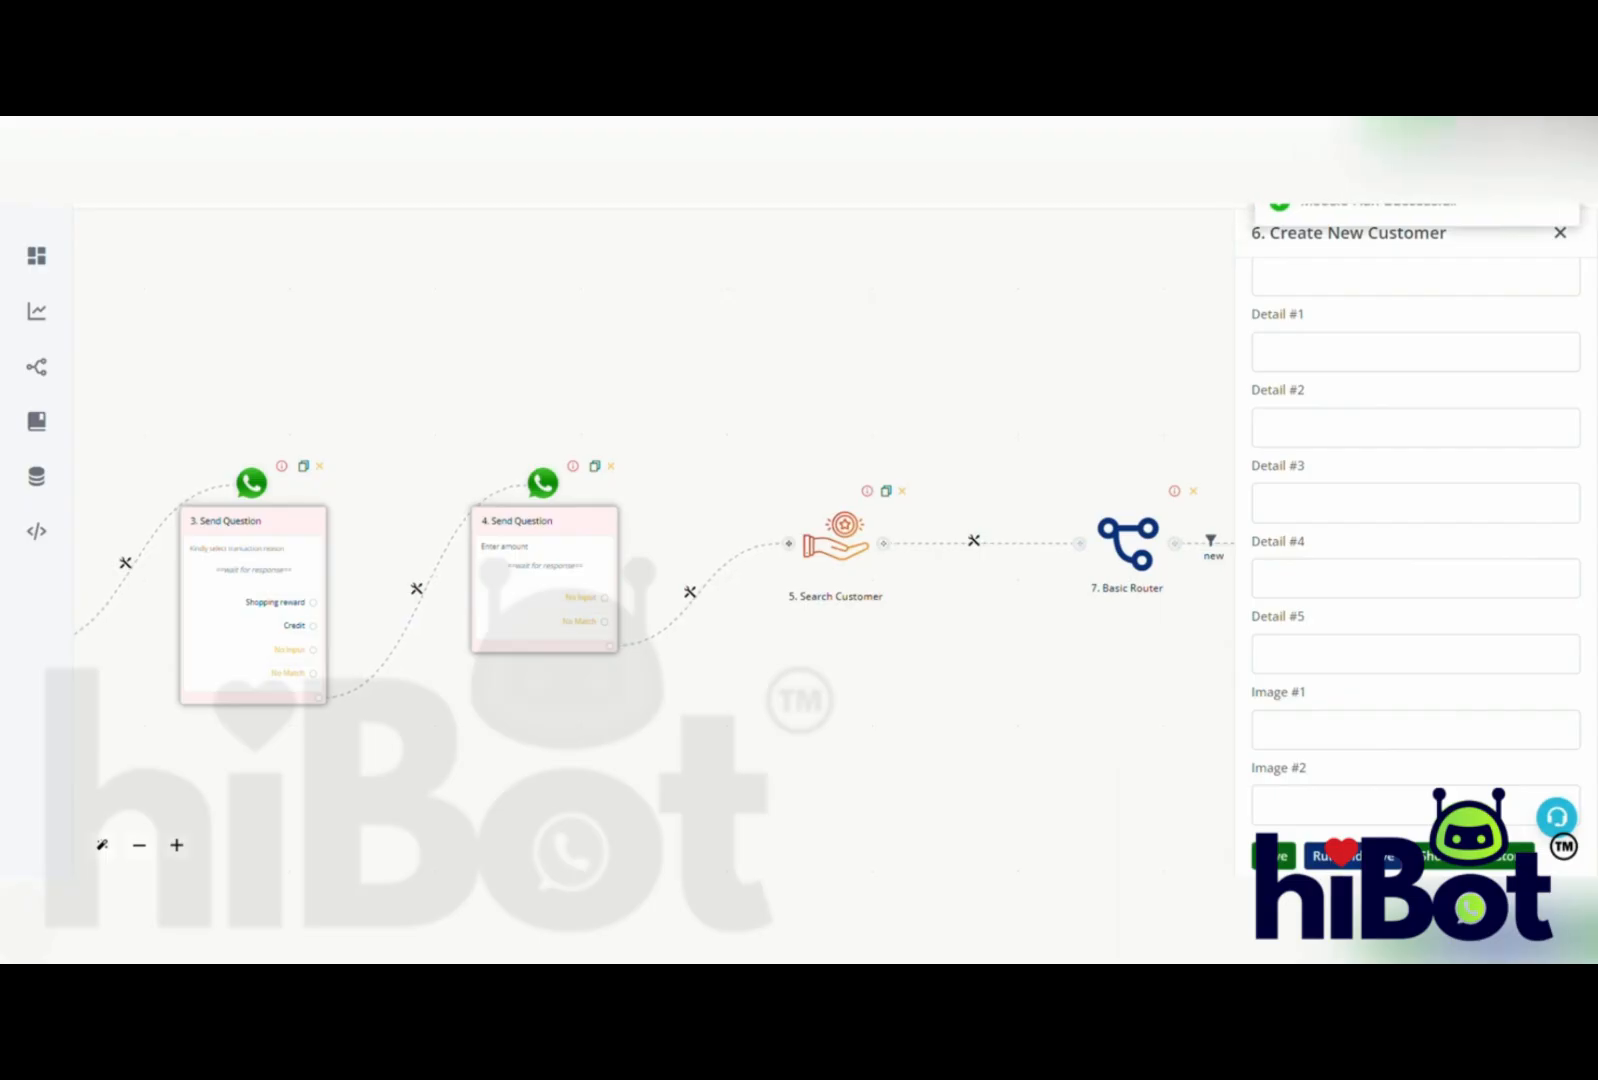
{"action": "left_click", "coordinate": [1180, 372]}
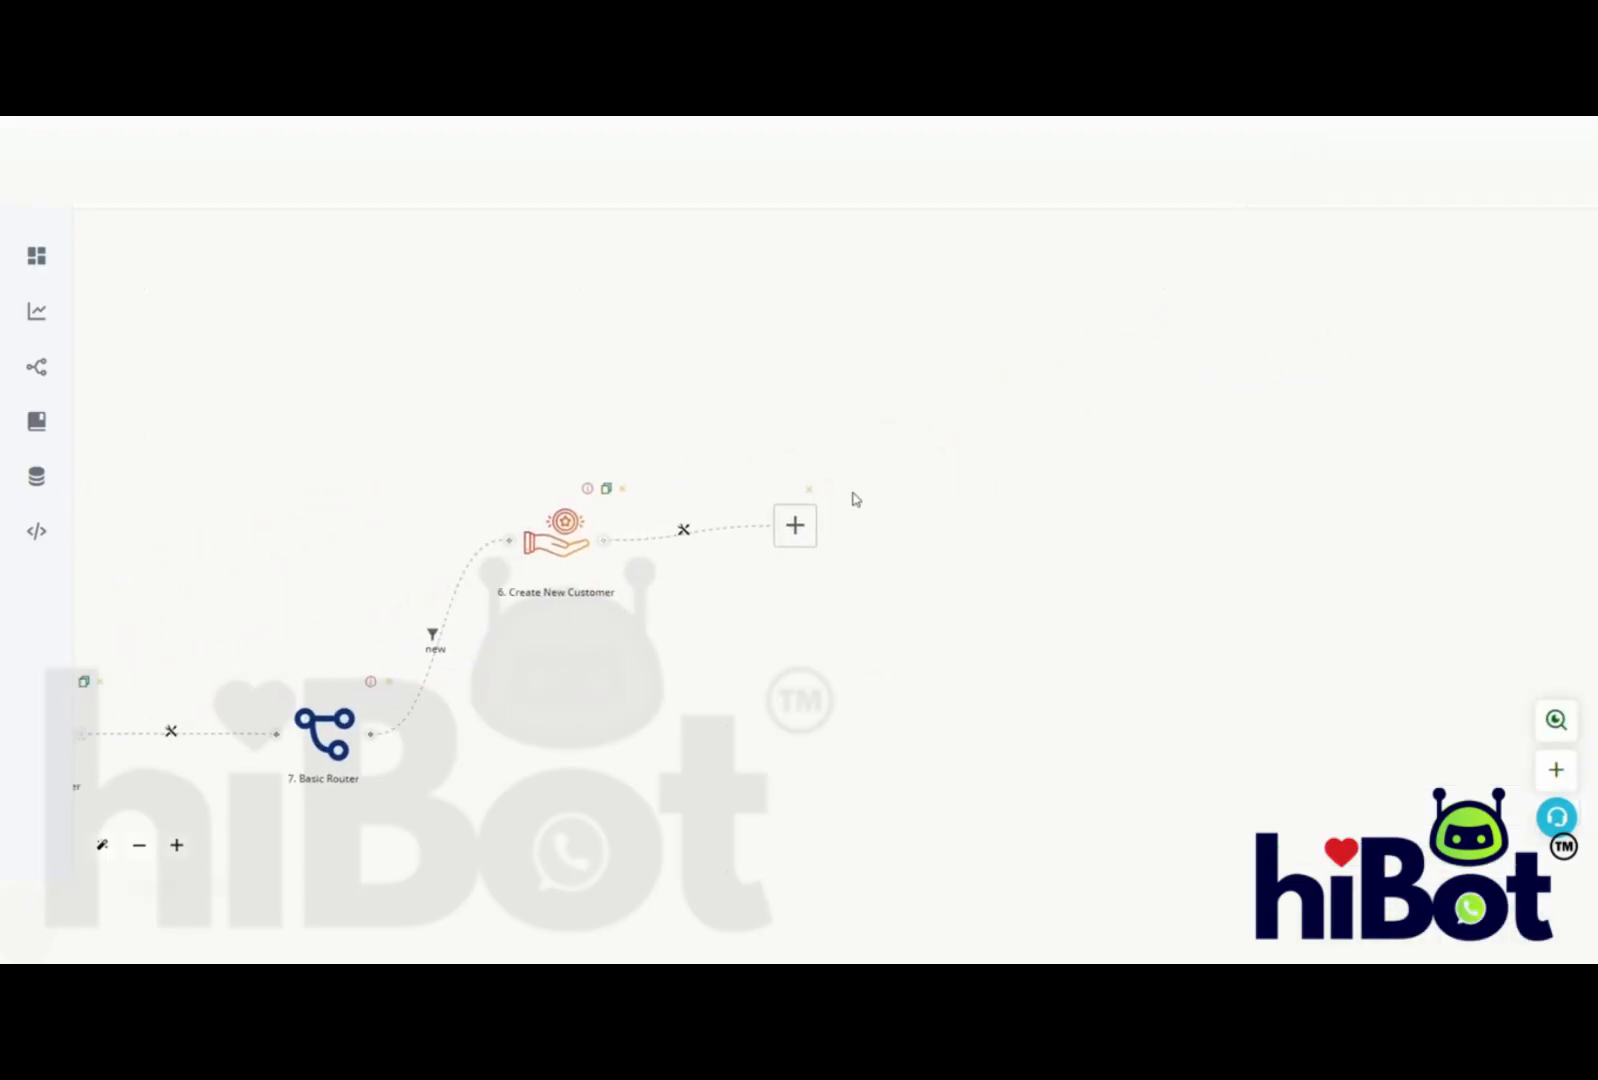
- Add the Reward Points app's Update Customer Transaction Field module after Create New Customer
{"action": "left_click", "coordinate": [832, 695]}
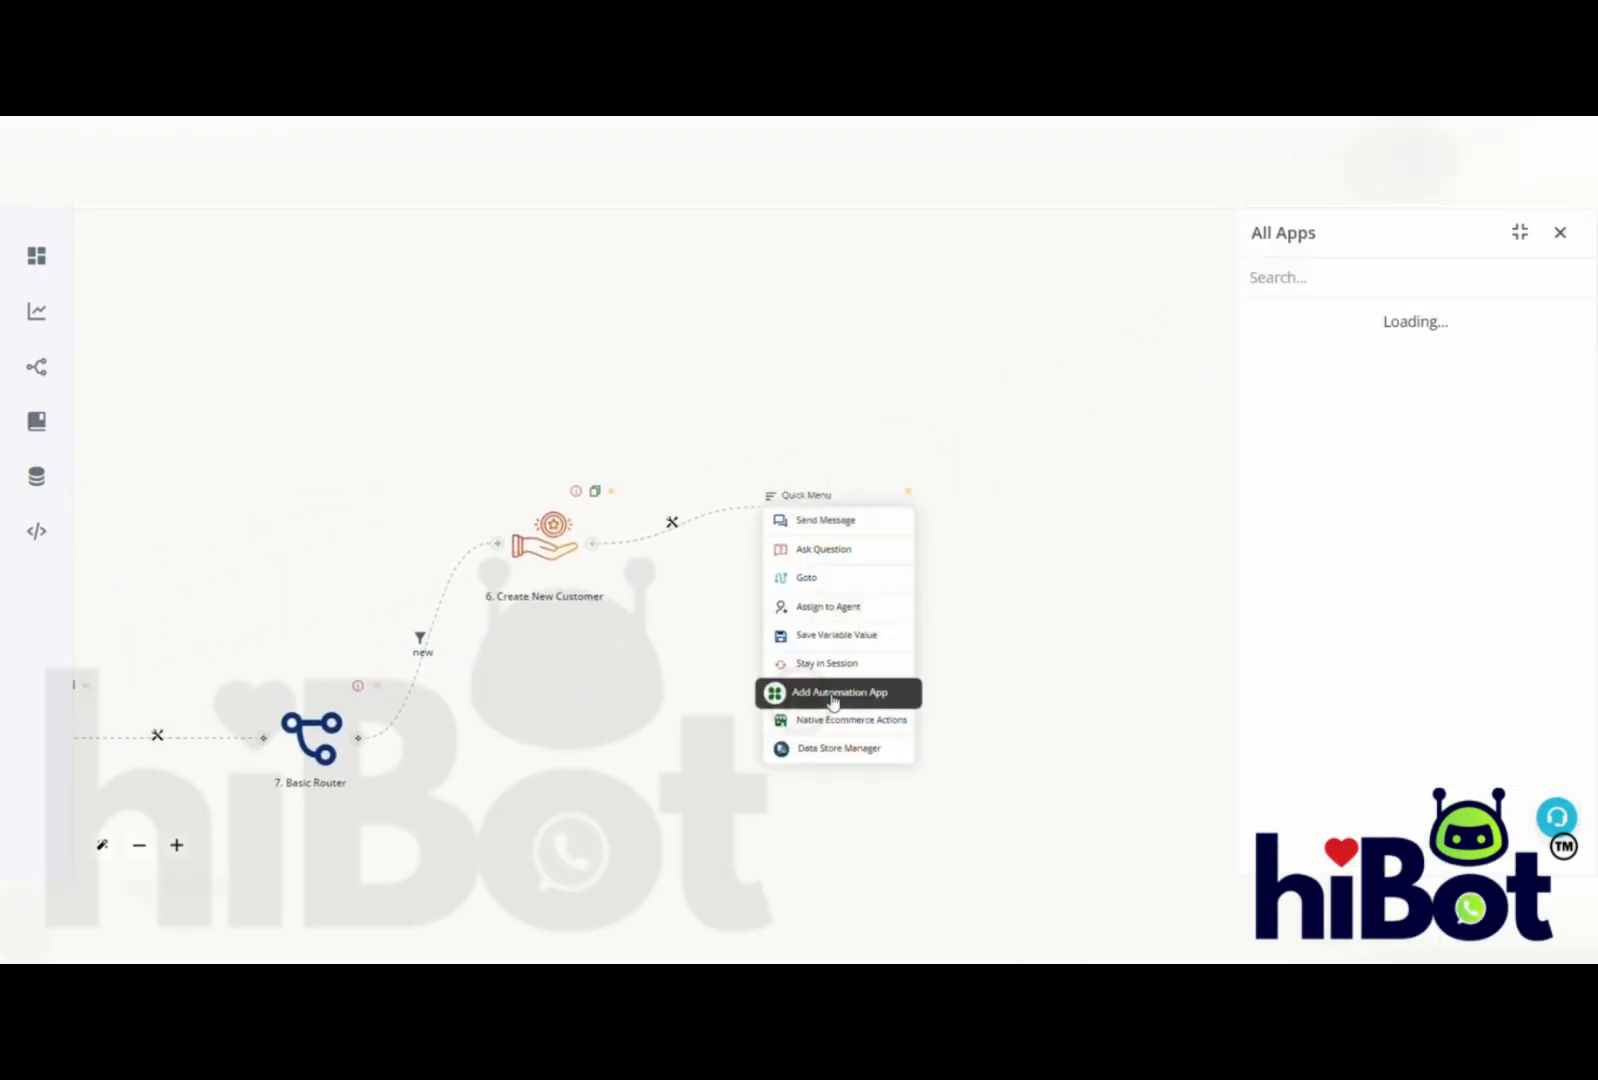
{"action": "type", "text": "reward"}
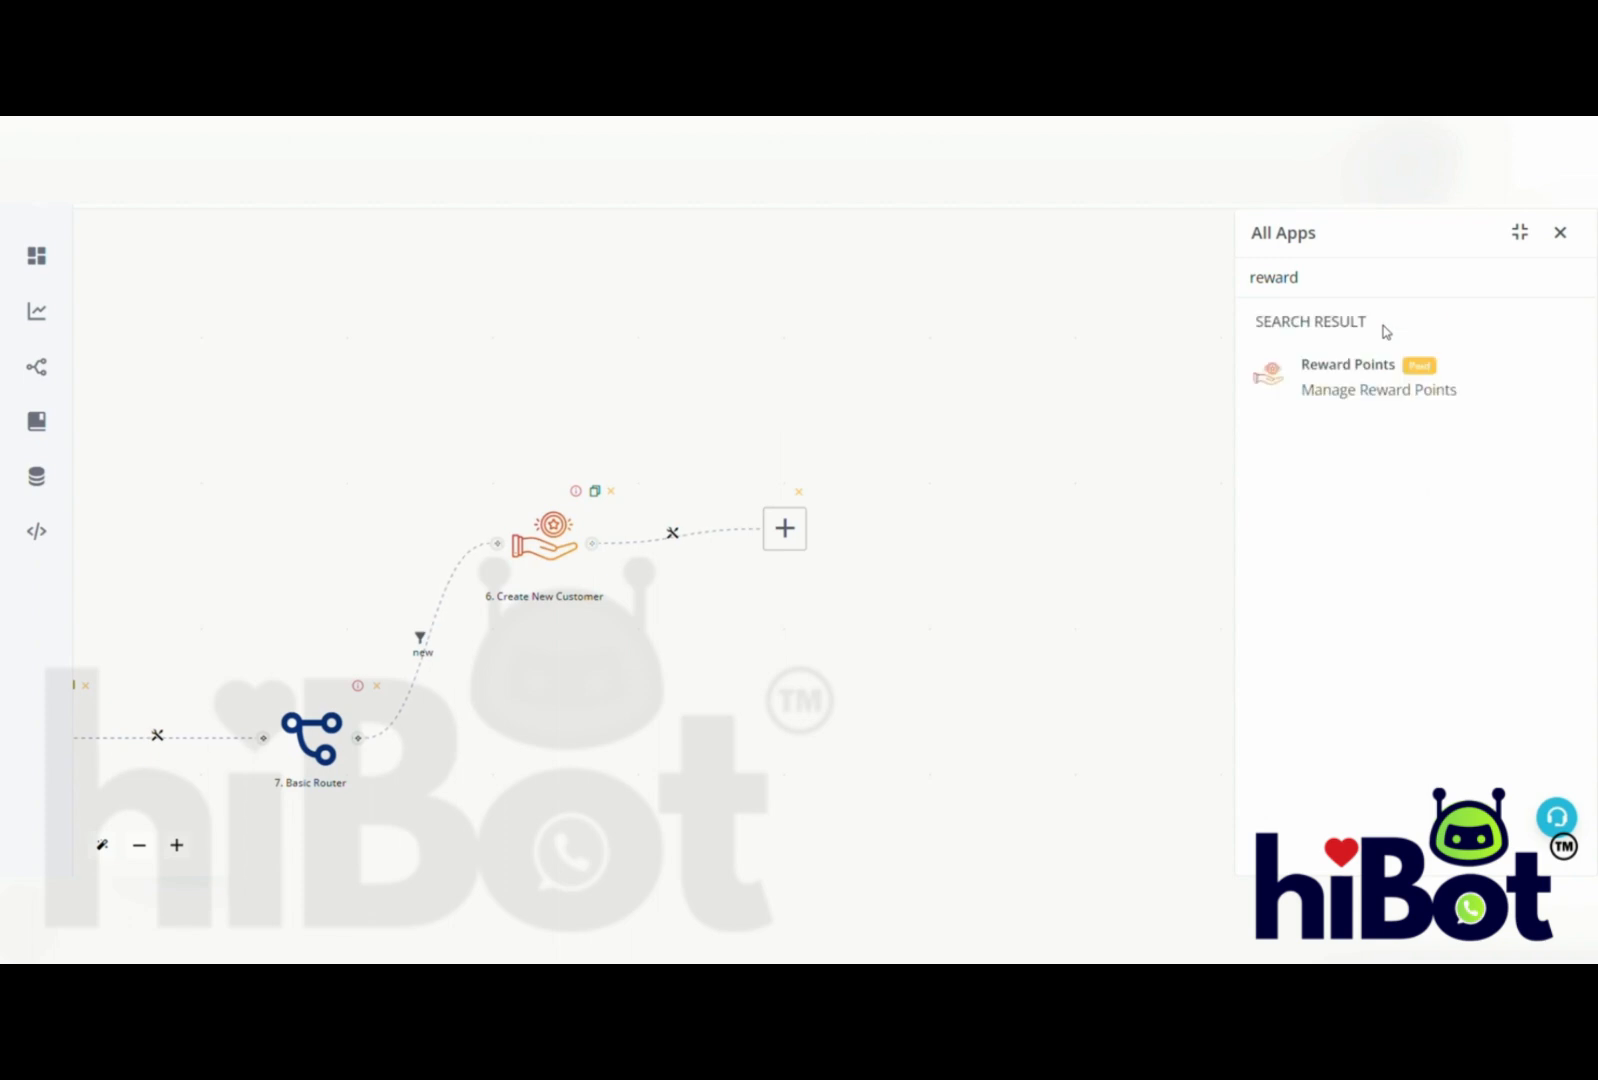
{"action": "left_click", "coordinate": [1356, 386]}
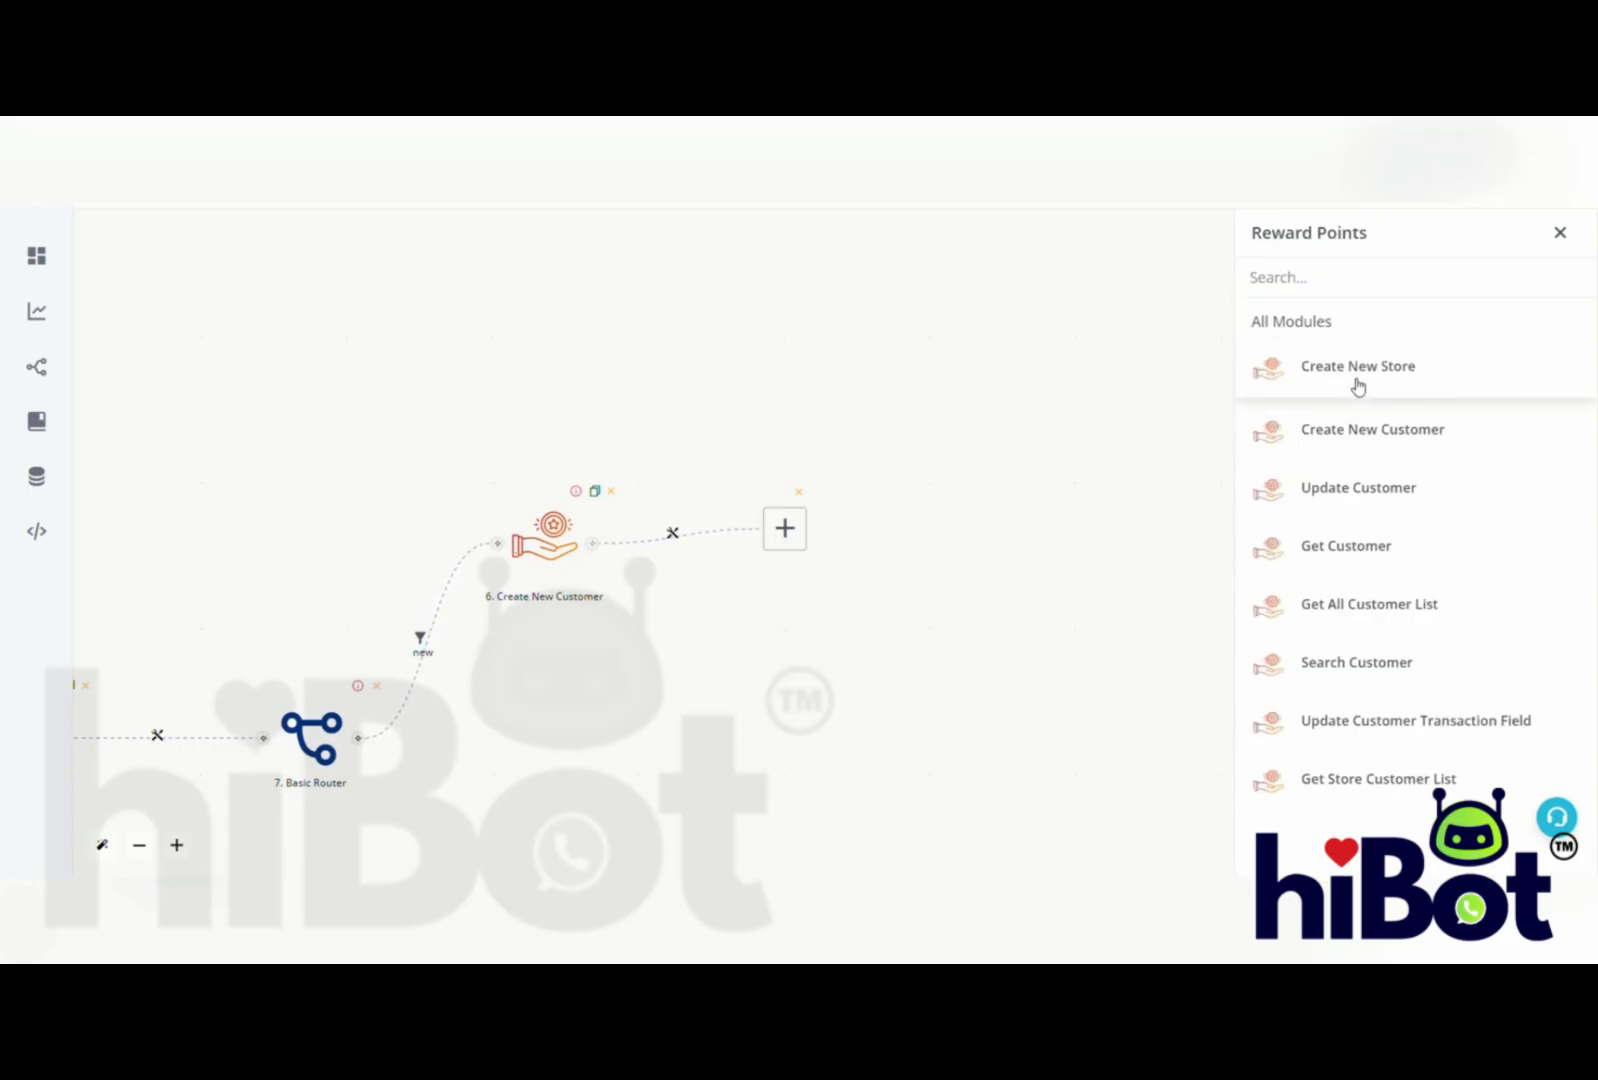
{"action": "left_click", "coordinate": [1376, 716]}
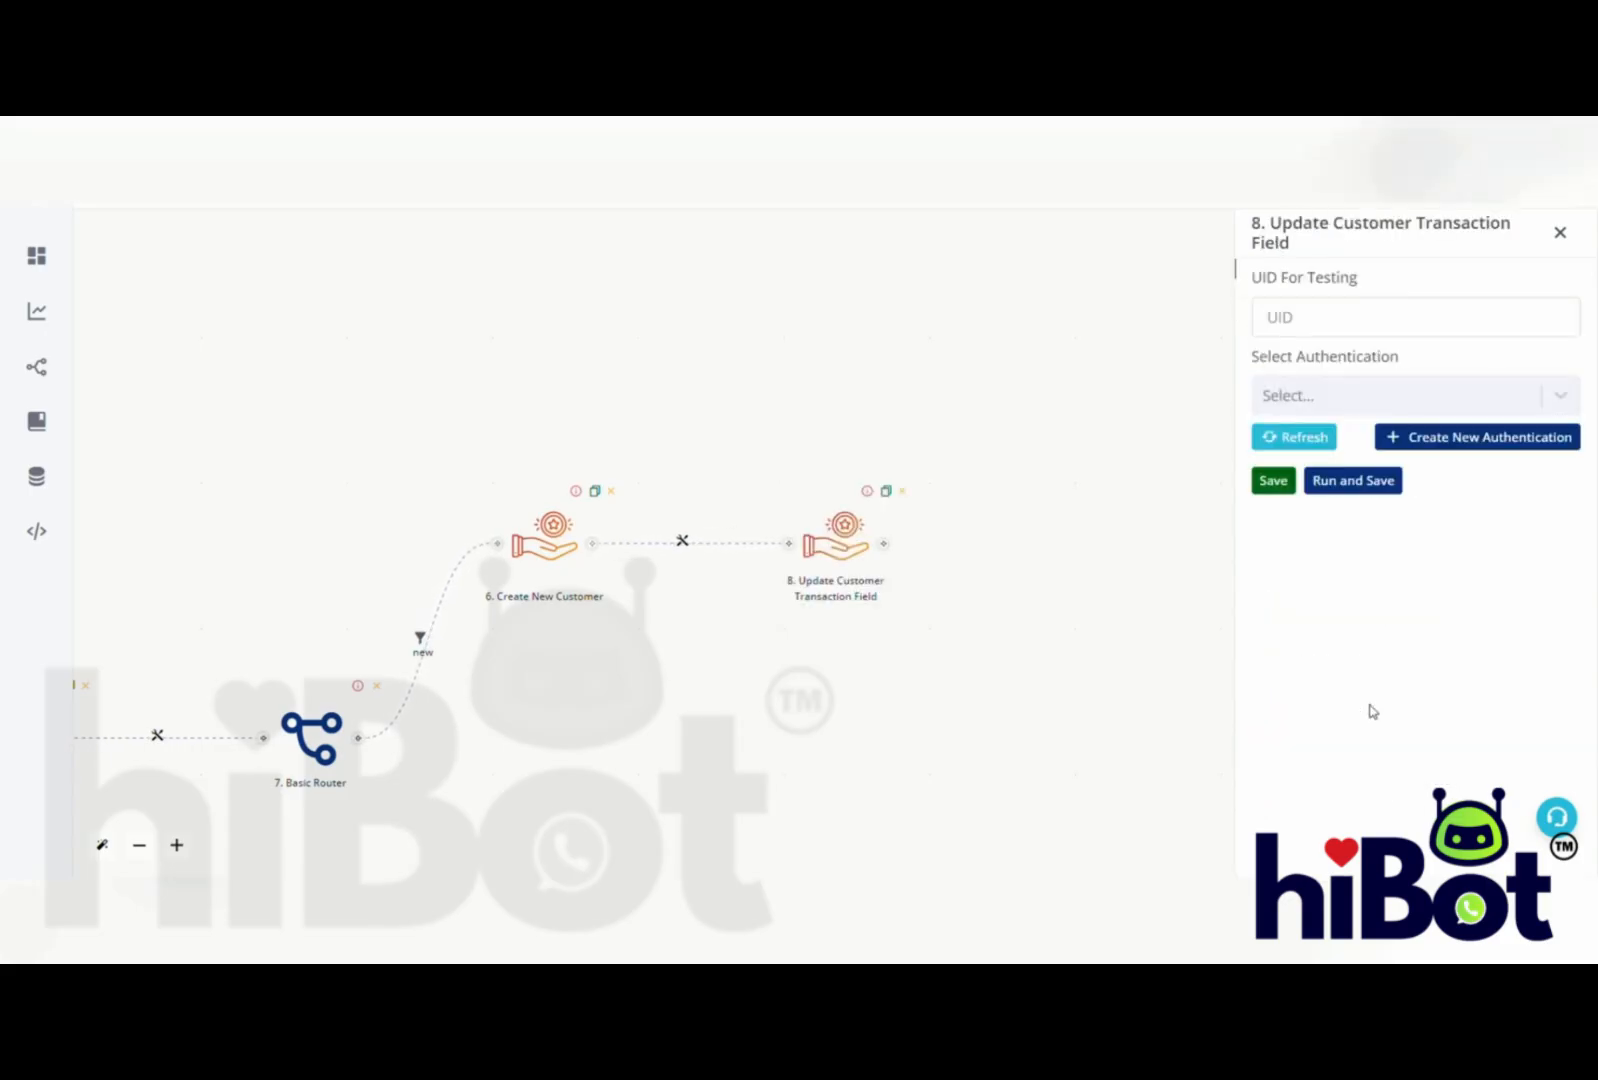
- Choose the Tutorial authentication and map Customer ID to the _id of the customer returned by Create New Customer
{"action": "left_click", "coordinate": [1390, 400]}
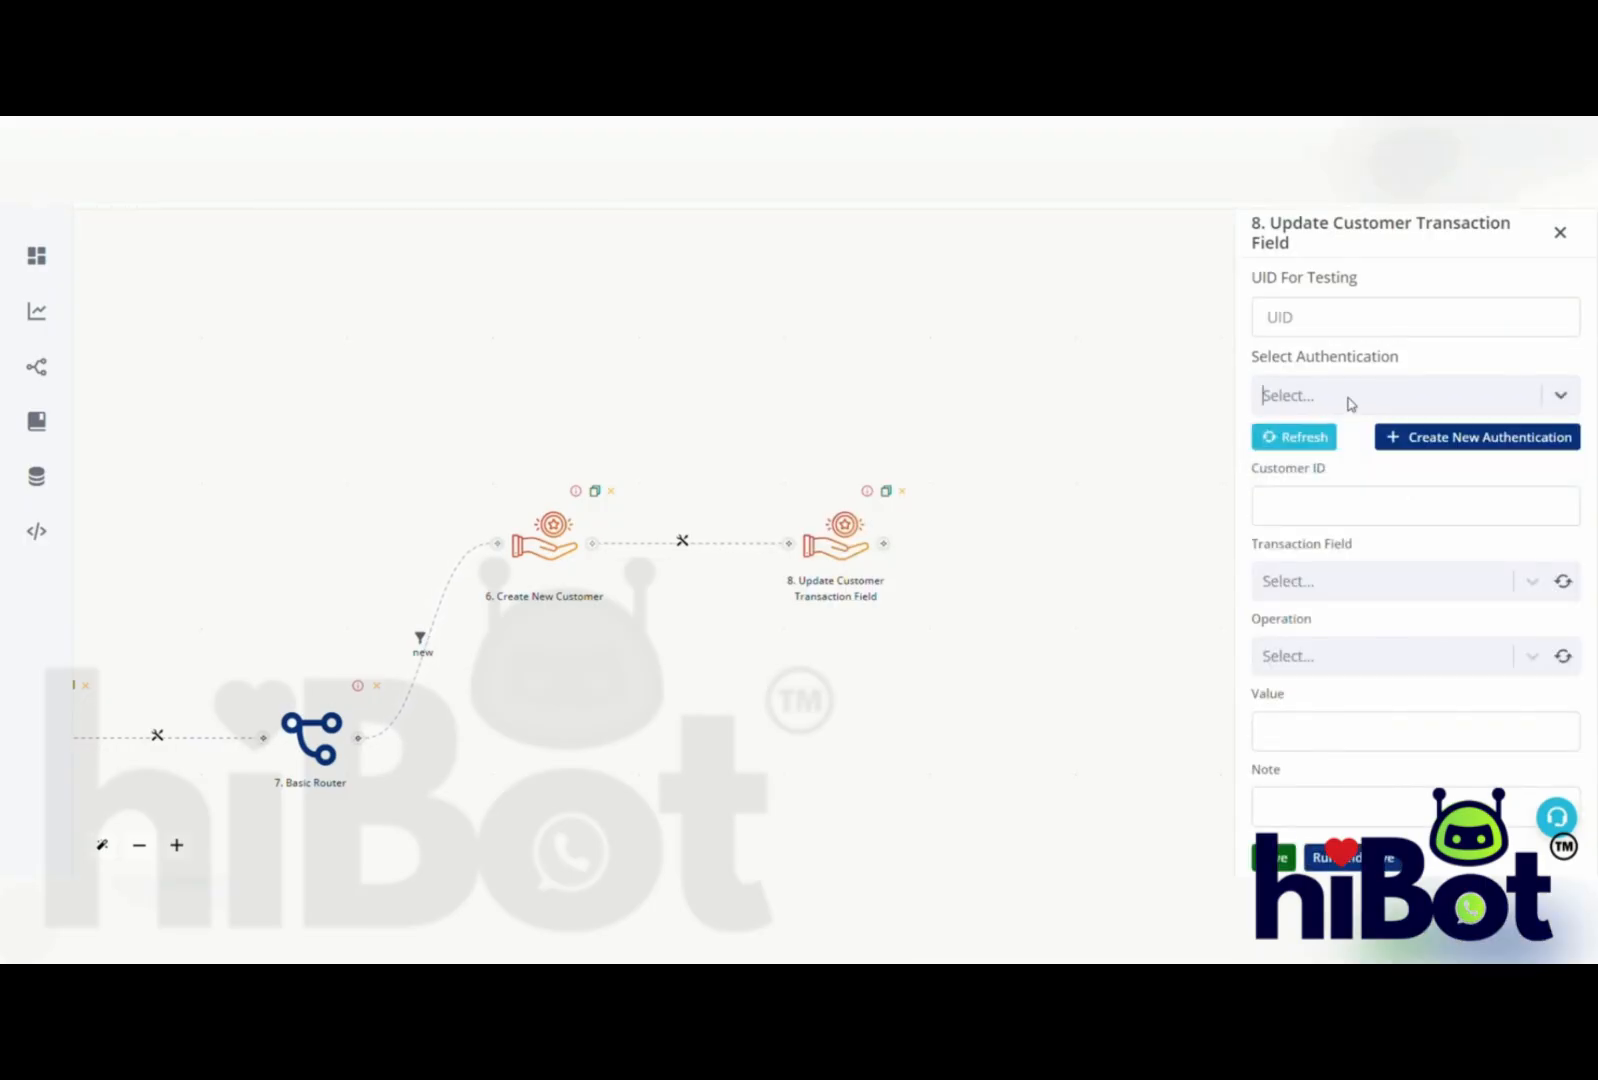
{"action": "left_click", "coordinate": [1348, 402]}
{"action": "left_click", "coordinate": [1332, 463]}
{"action": "left_click", "coordinate": [1366, 506]}
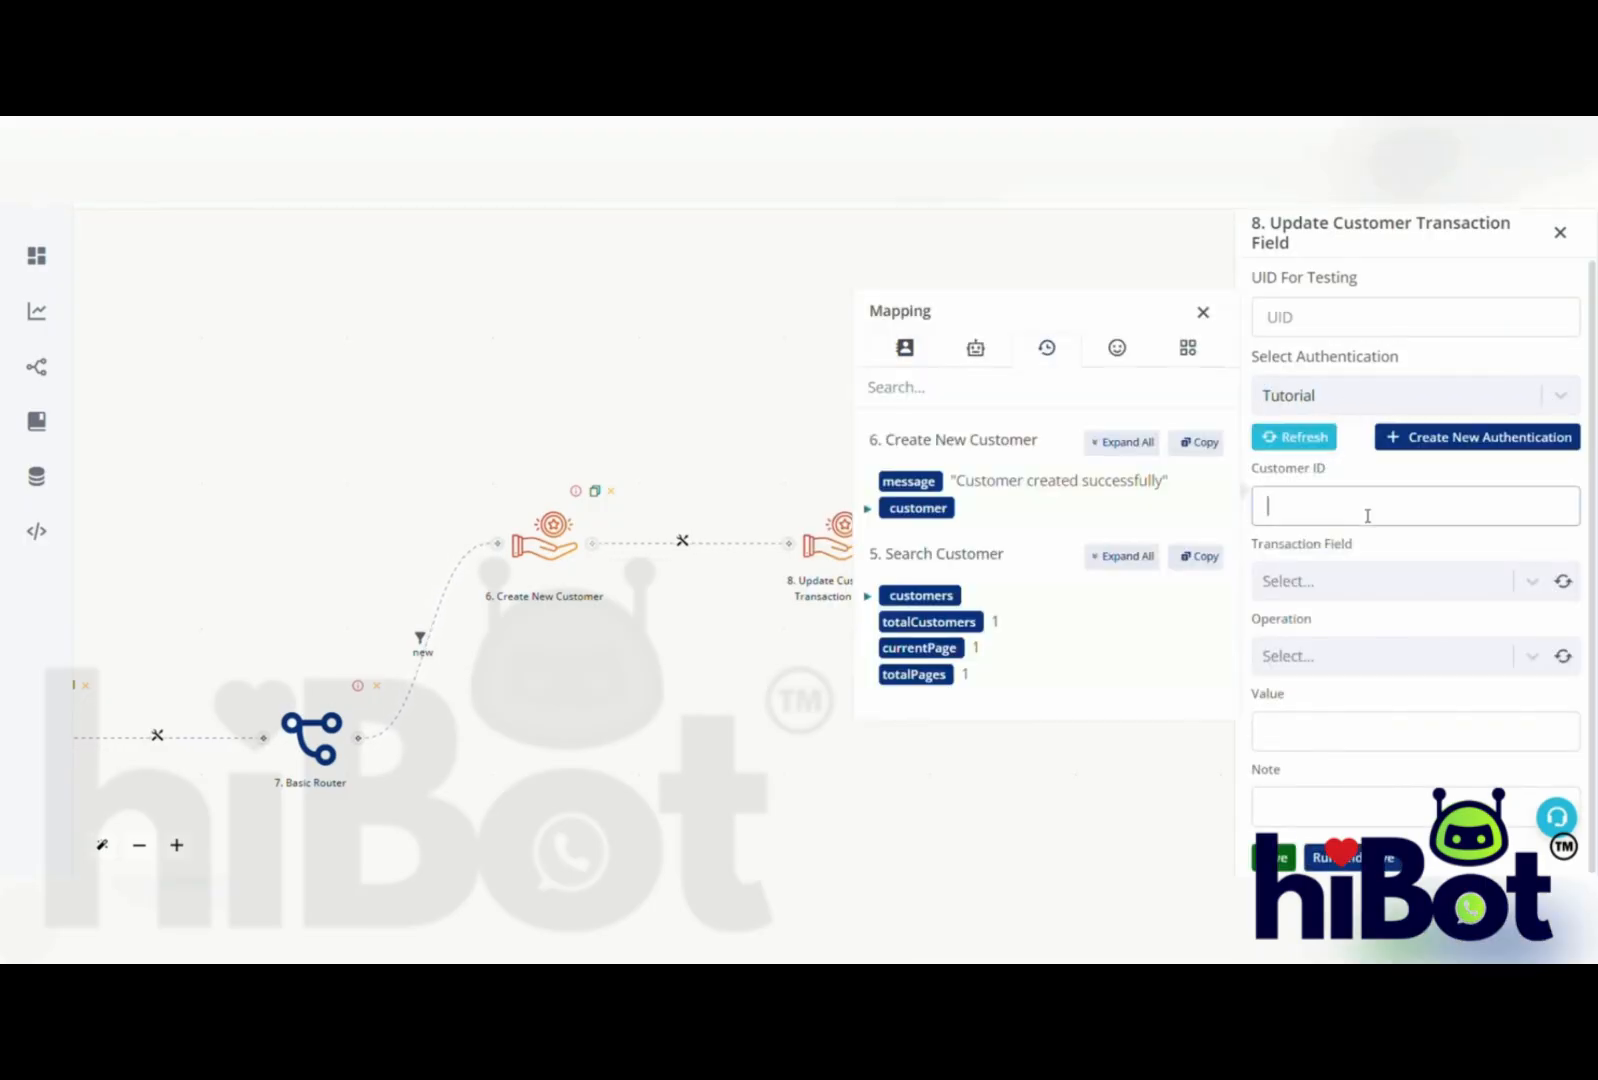
{"action": "left_click", "coordinate": [1151, 445]}
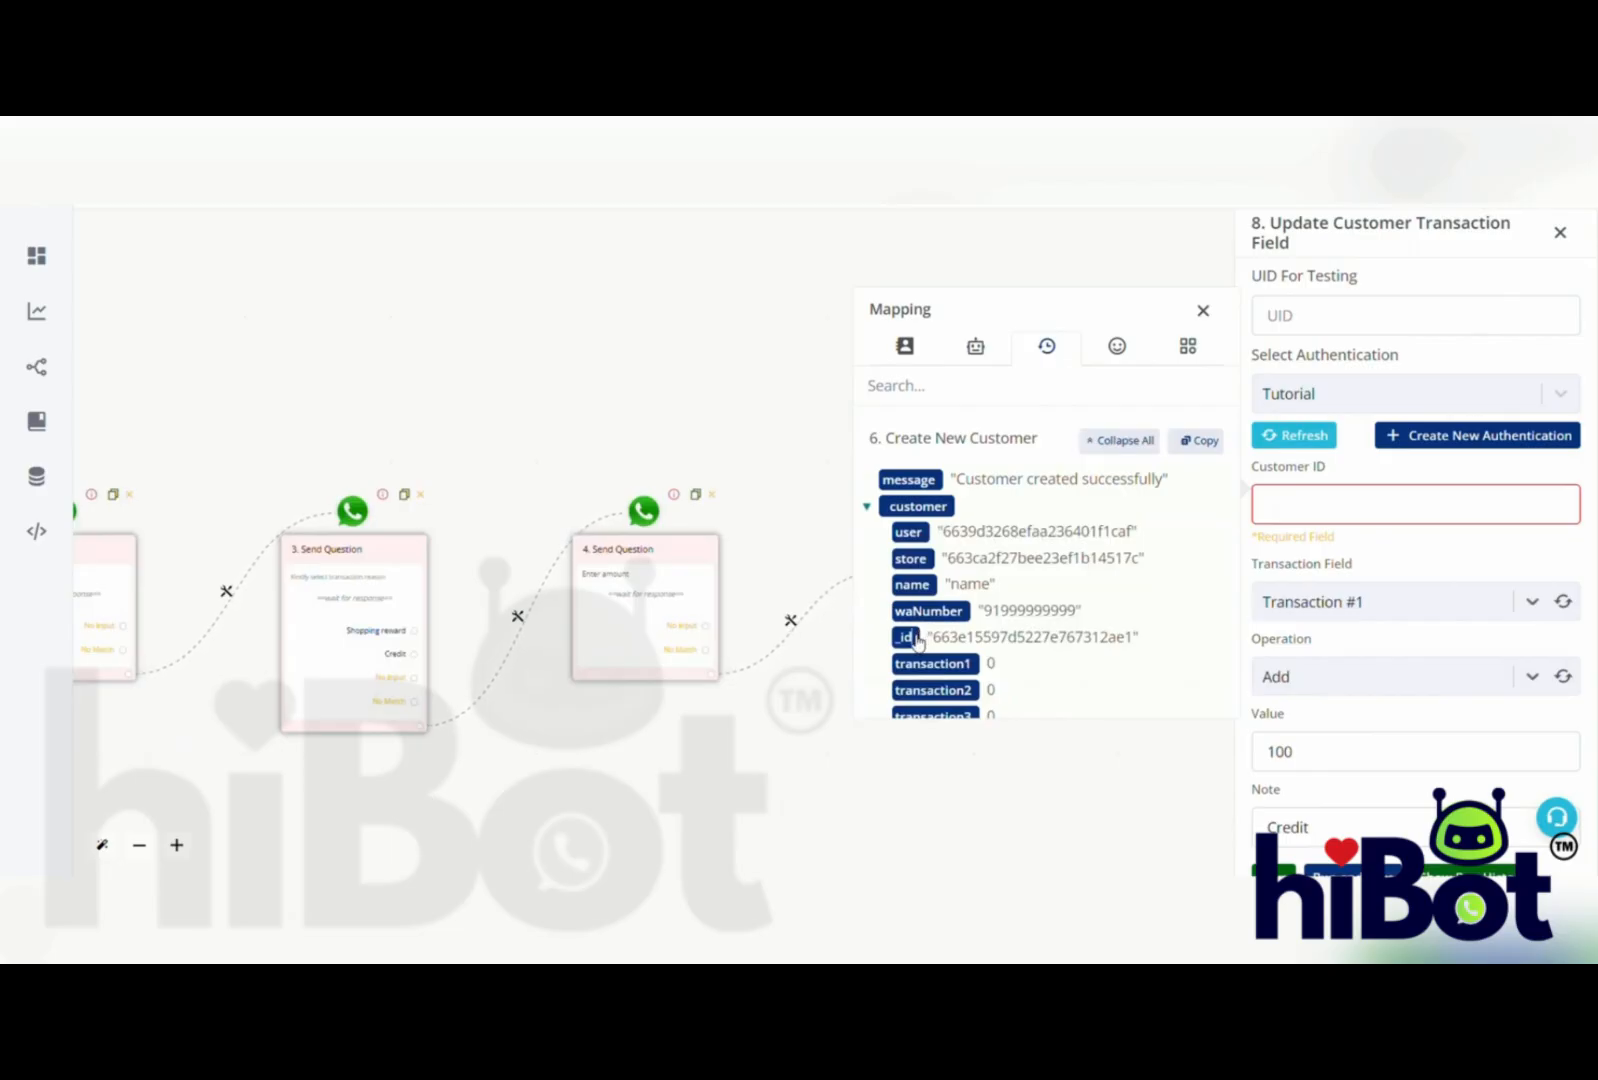
{"action": "left_click", "coordinate": [917, 641]}
- Replace the transaction update's fixed Value with the contact's amount variable
{"action": "double_click", "coordinate": [1350, 749]}
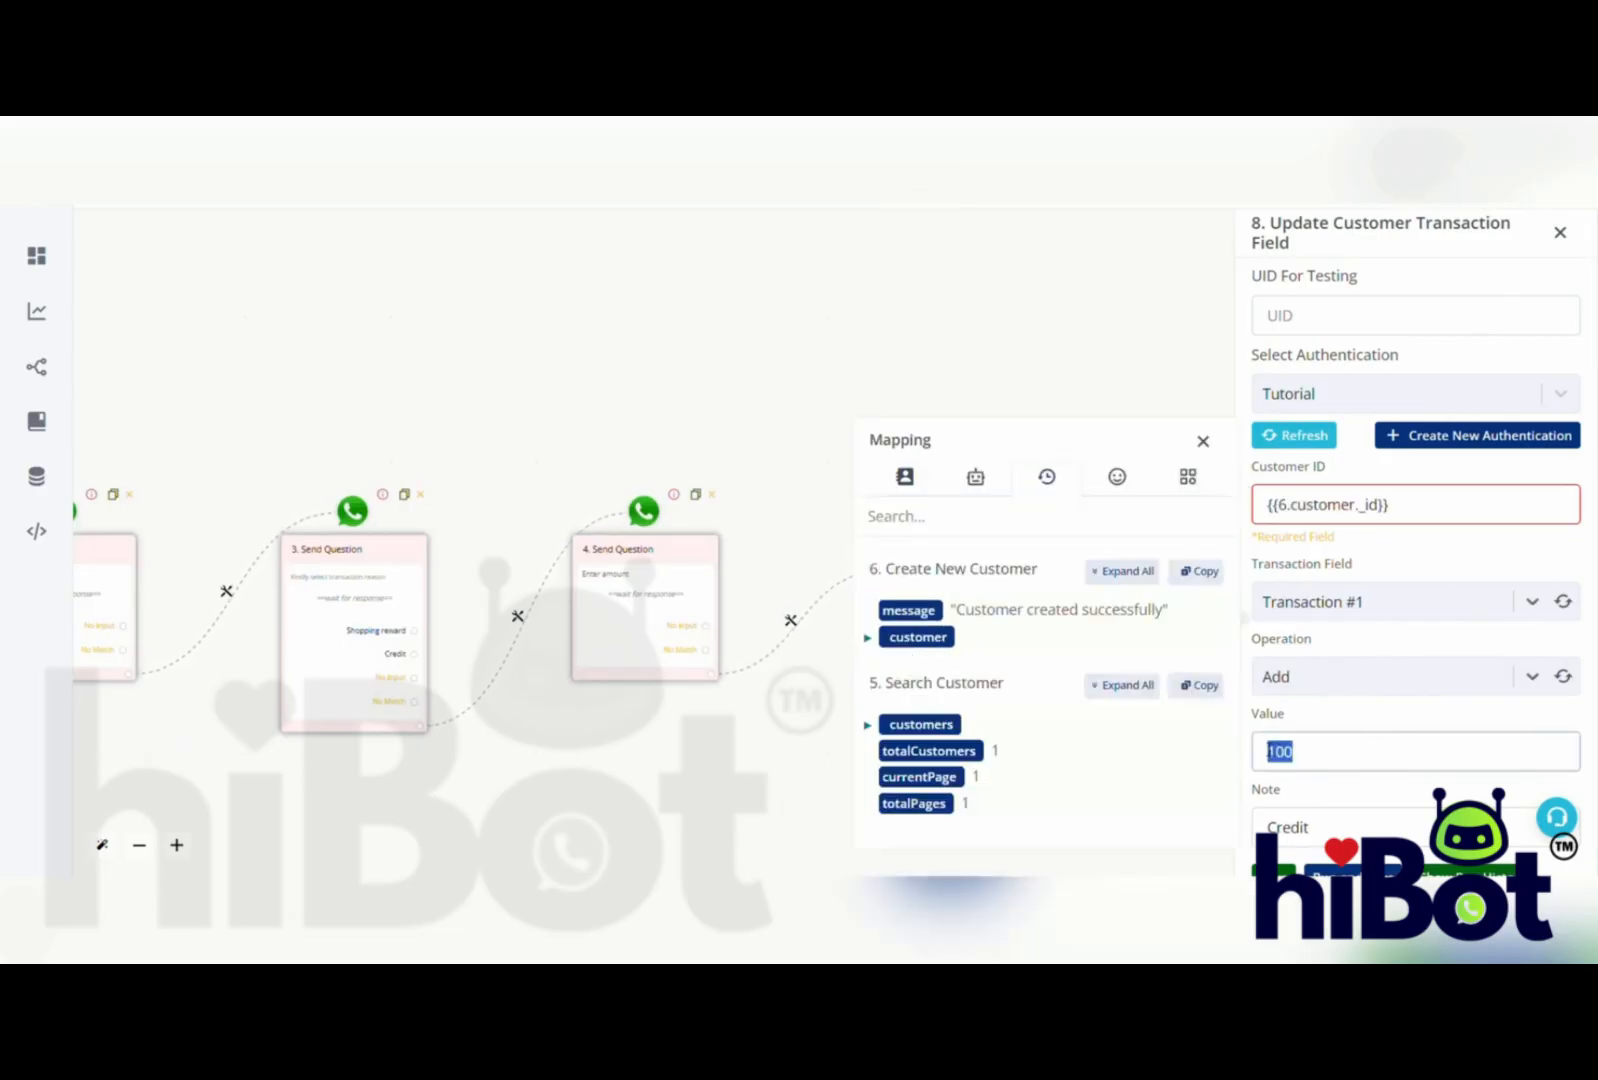
{"action": "key", "text": "BackSpace"}
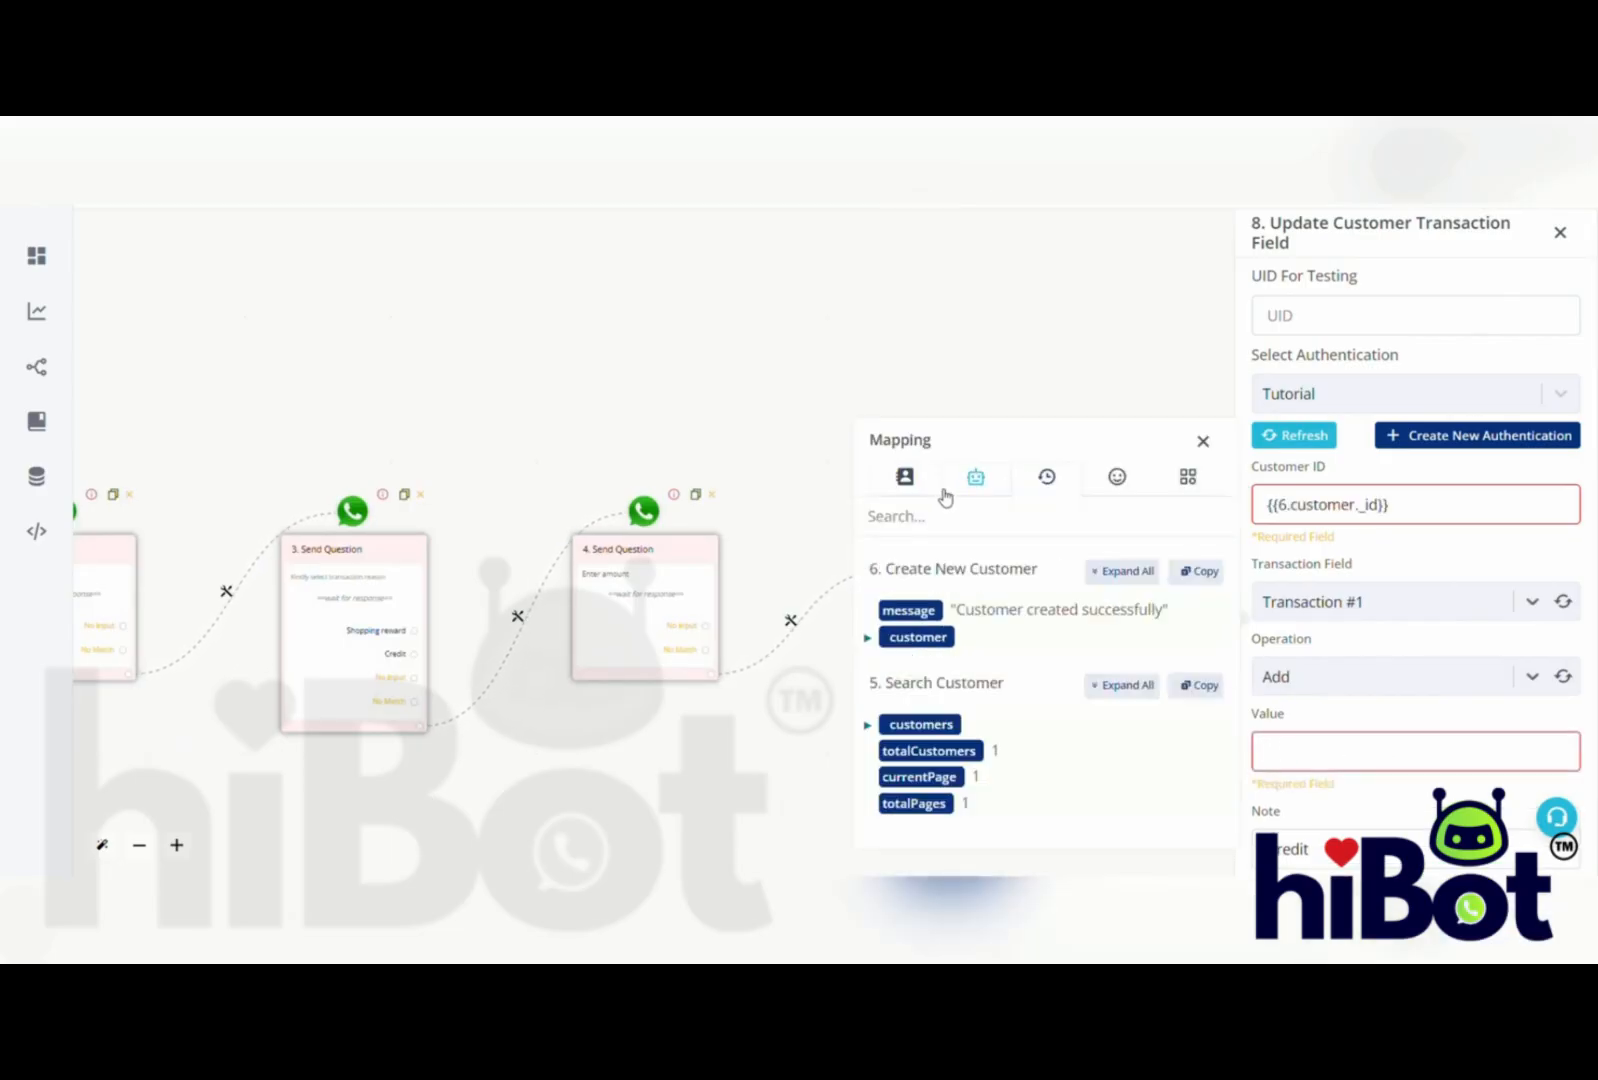
{"action": "left_click", "coordinate": [905, 480]}
{"action": "scroll", "coordinate": [1122, 707], "scroll_direction": "down", "scroll_amount": 5}
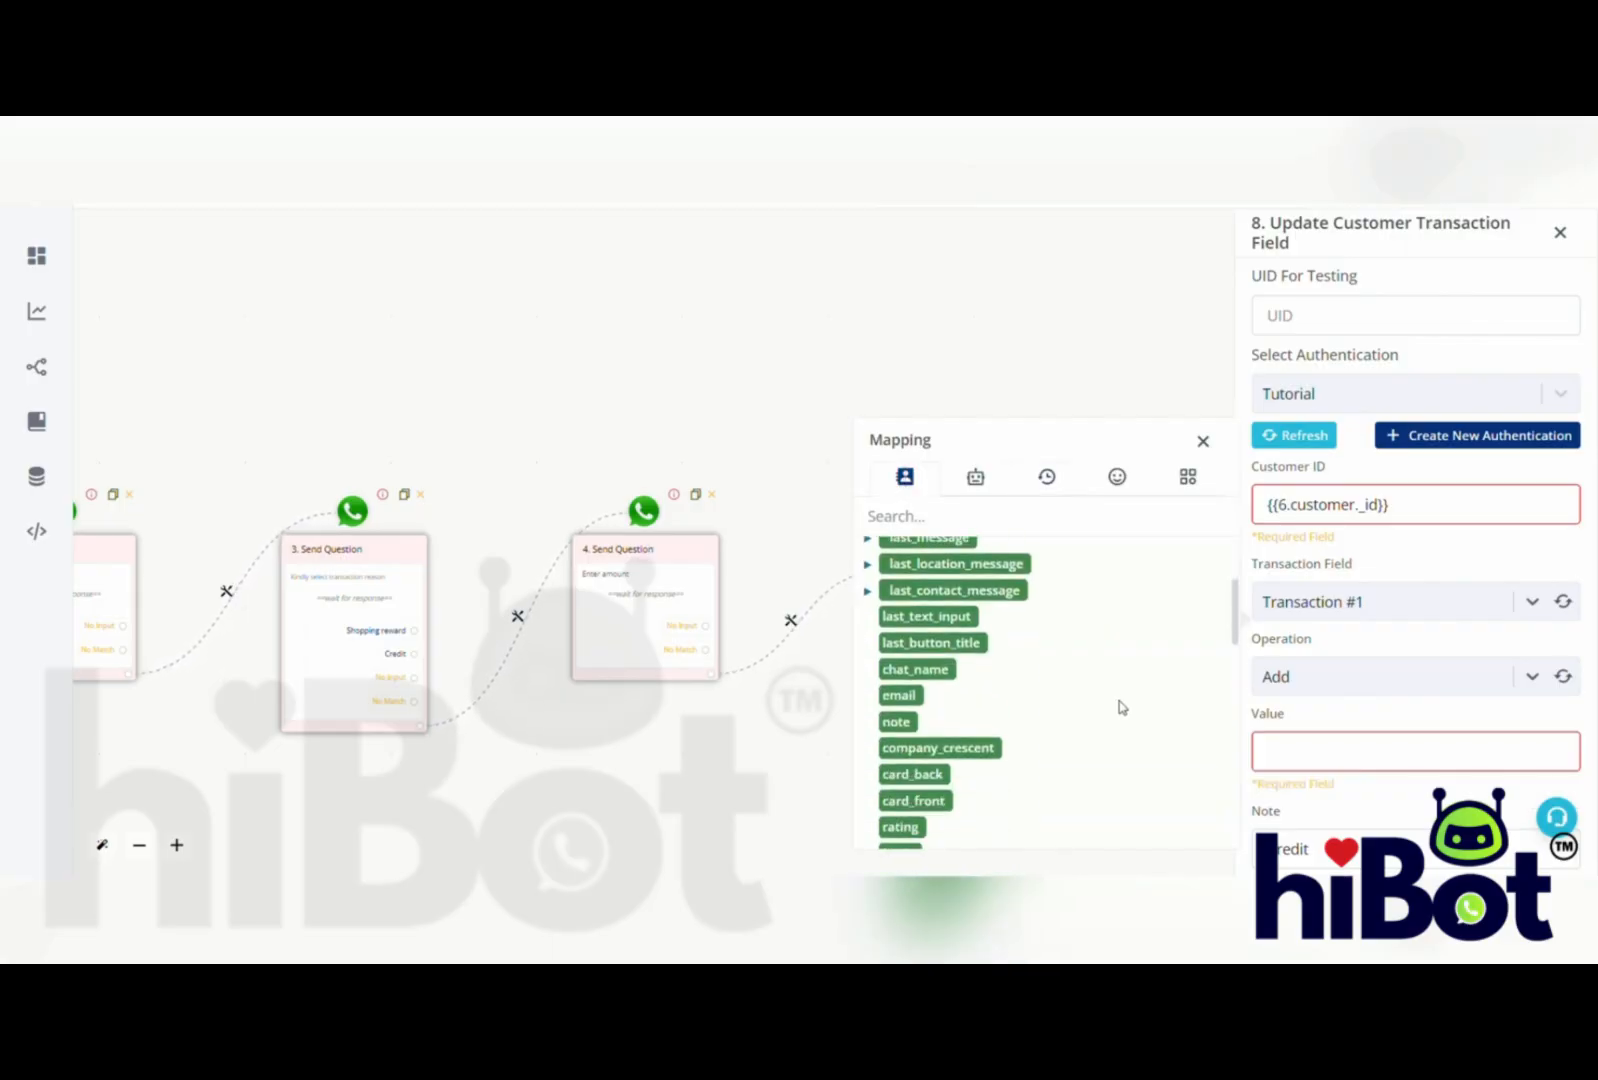
{"action": "scroll", "coordinate": [1019, 773], "scroll_direction": "down", "scroll_amount": 10}
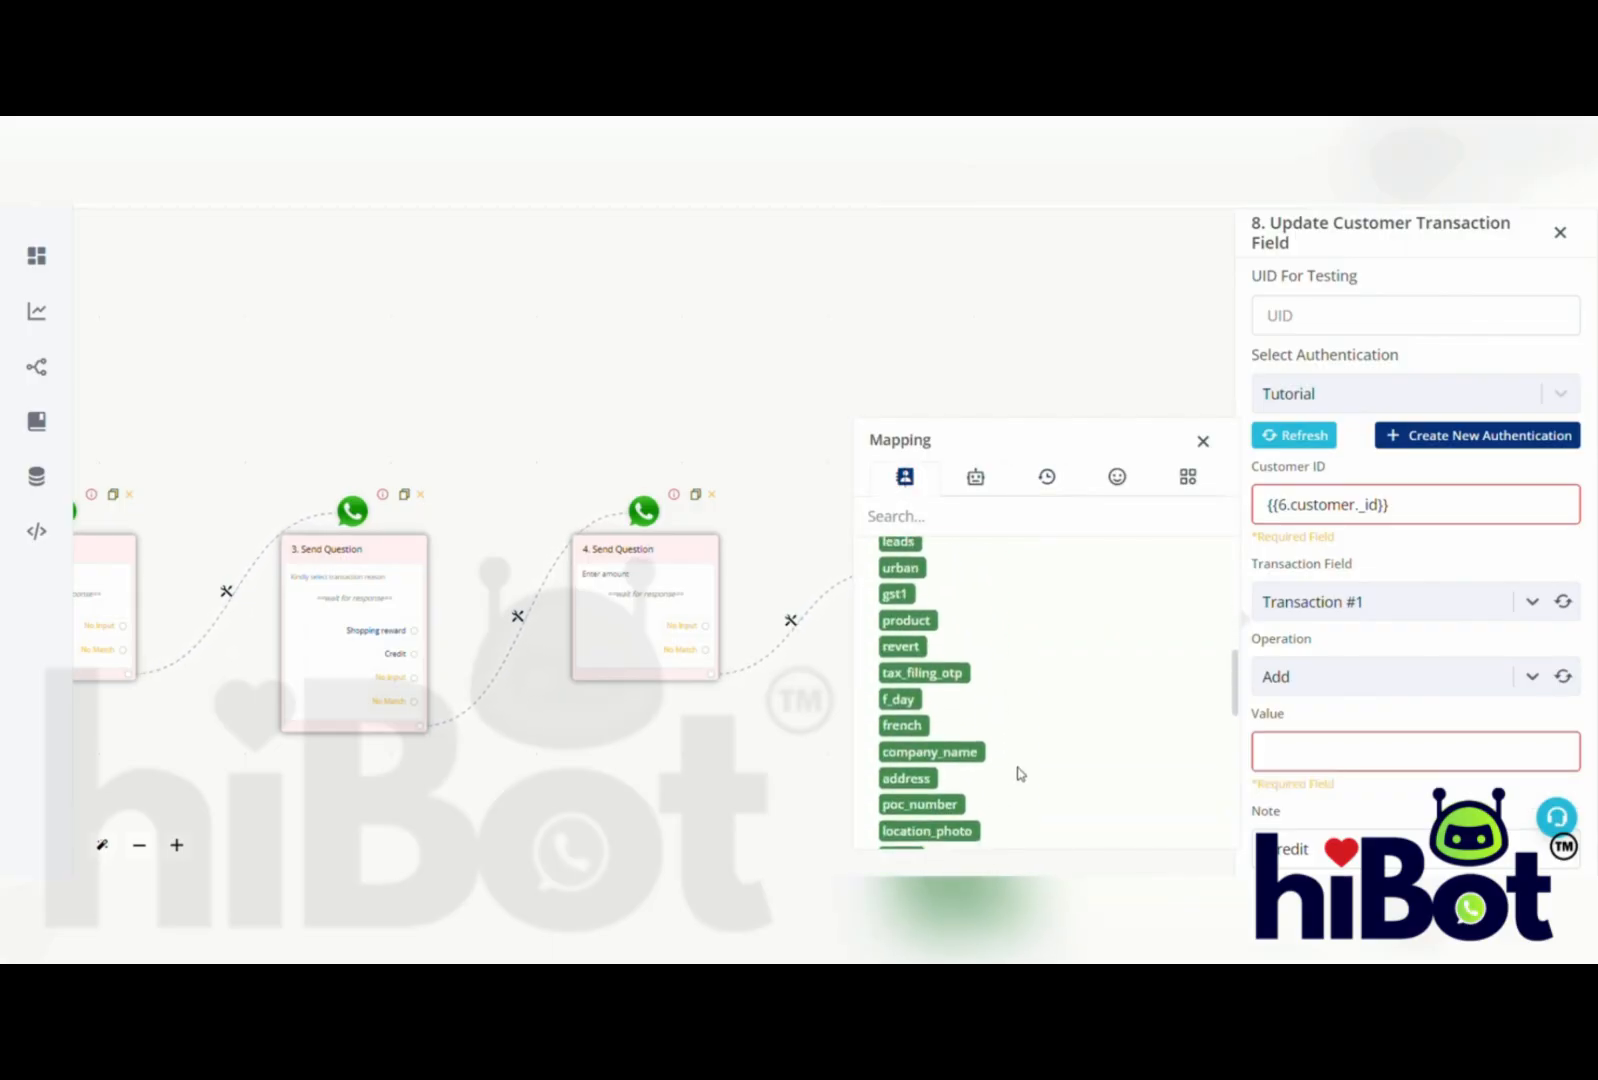
{"action": "type", "text": "amou"}
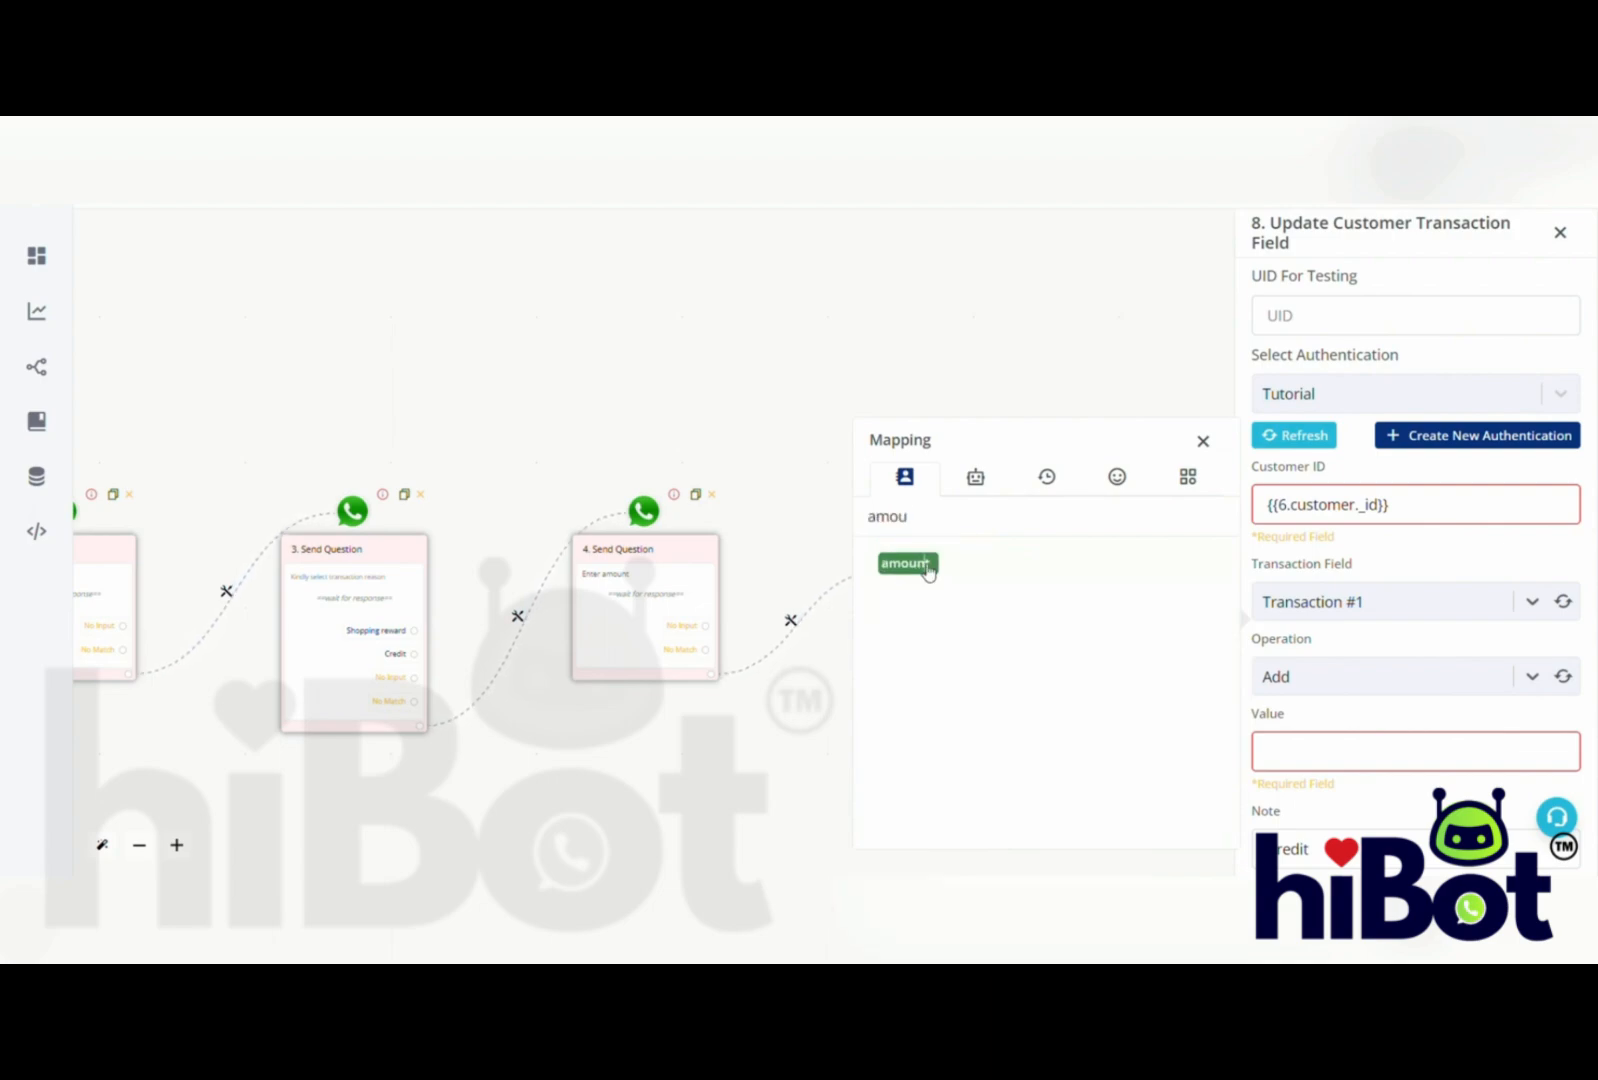
{"action": "left_click", "coordinate": [922, 566]}
{"action": "scroll", "coordinate": [1383, 717], "scroll_direction": "down", "scroll_amount": 1}
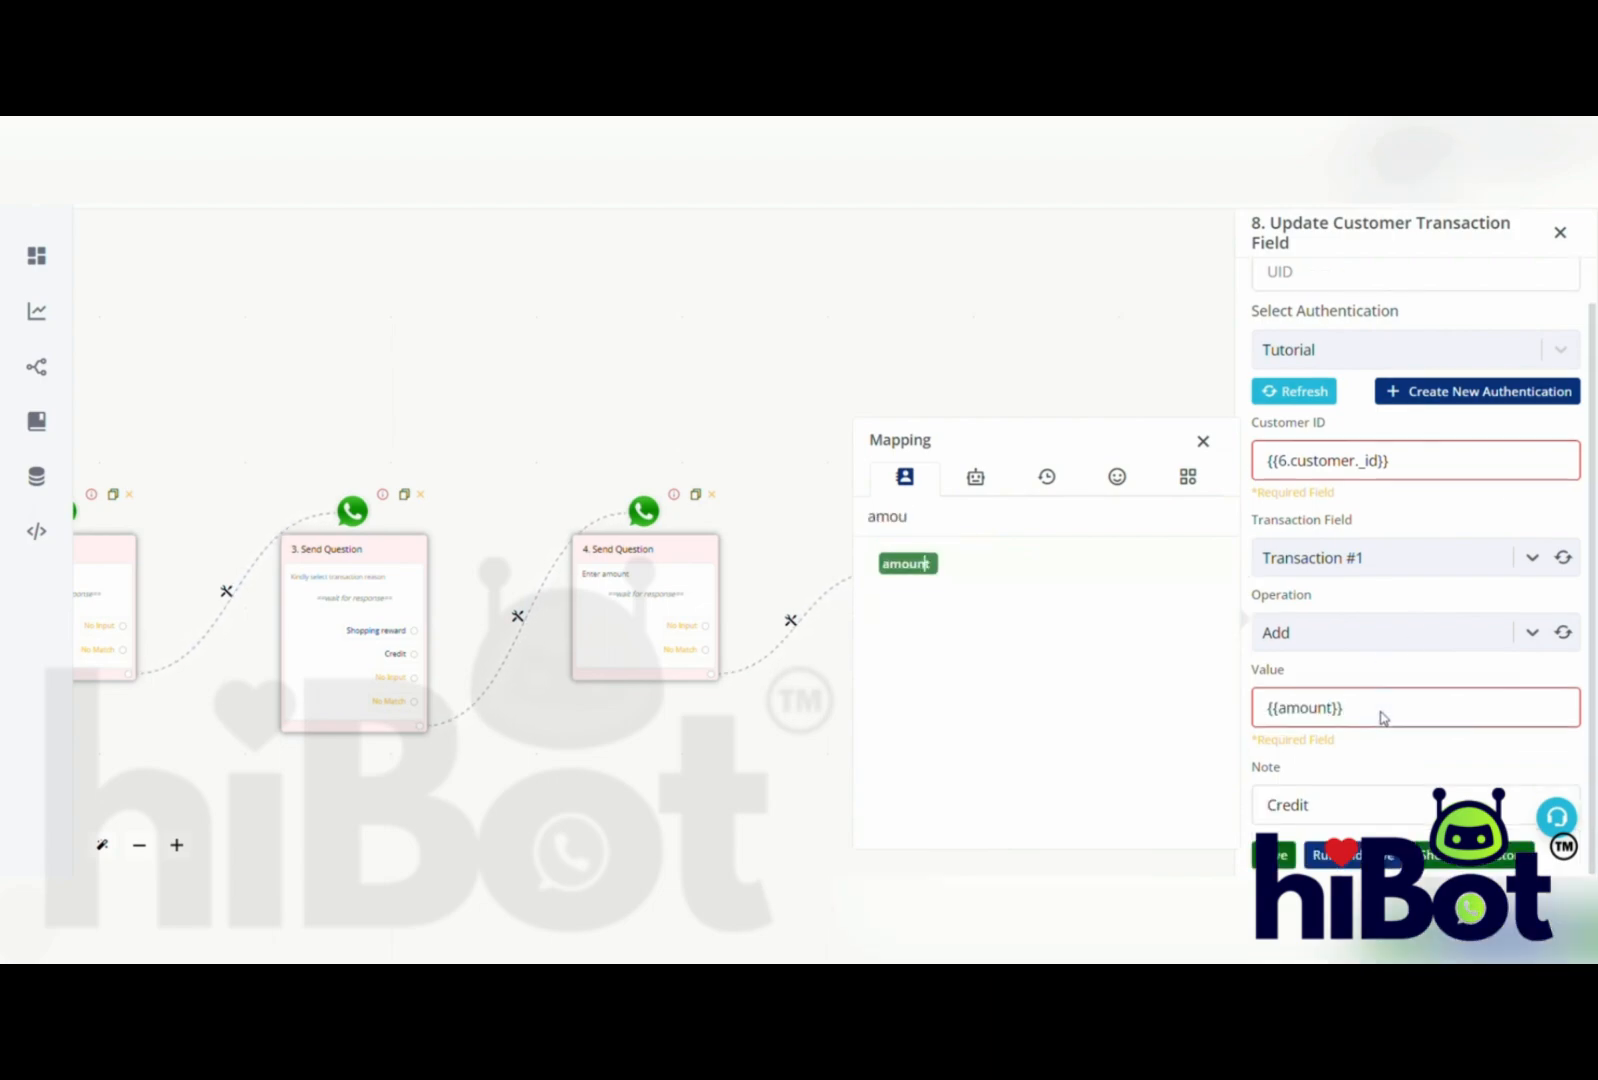
- Replace the Note text with the contact's note variable and save the Update Customer Transaction Field module
{"action": "left_click", "coordinate": [1330, 822]}
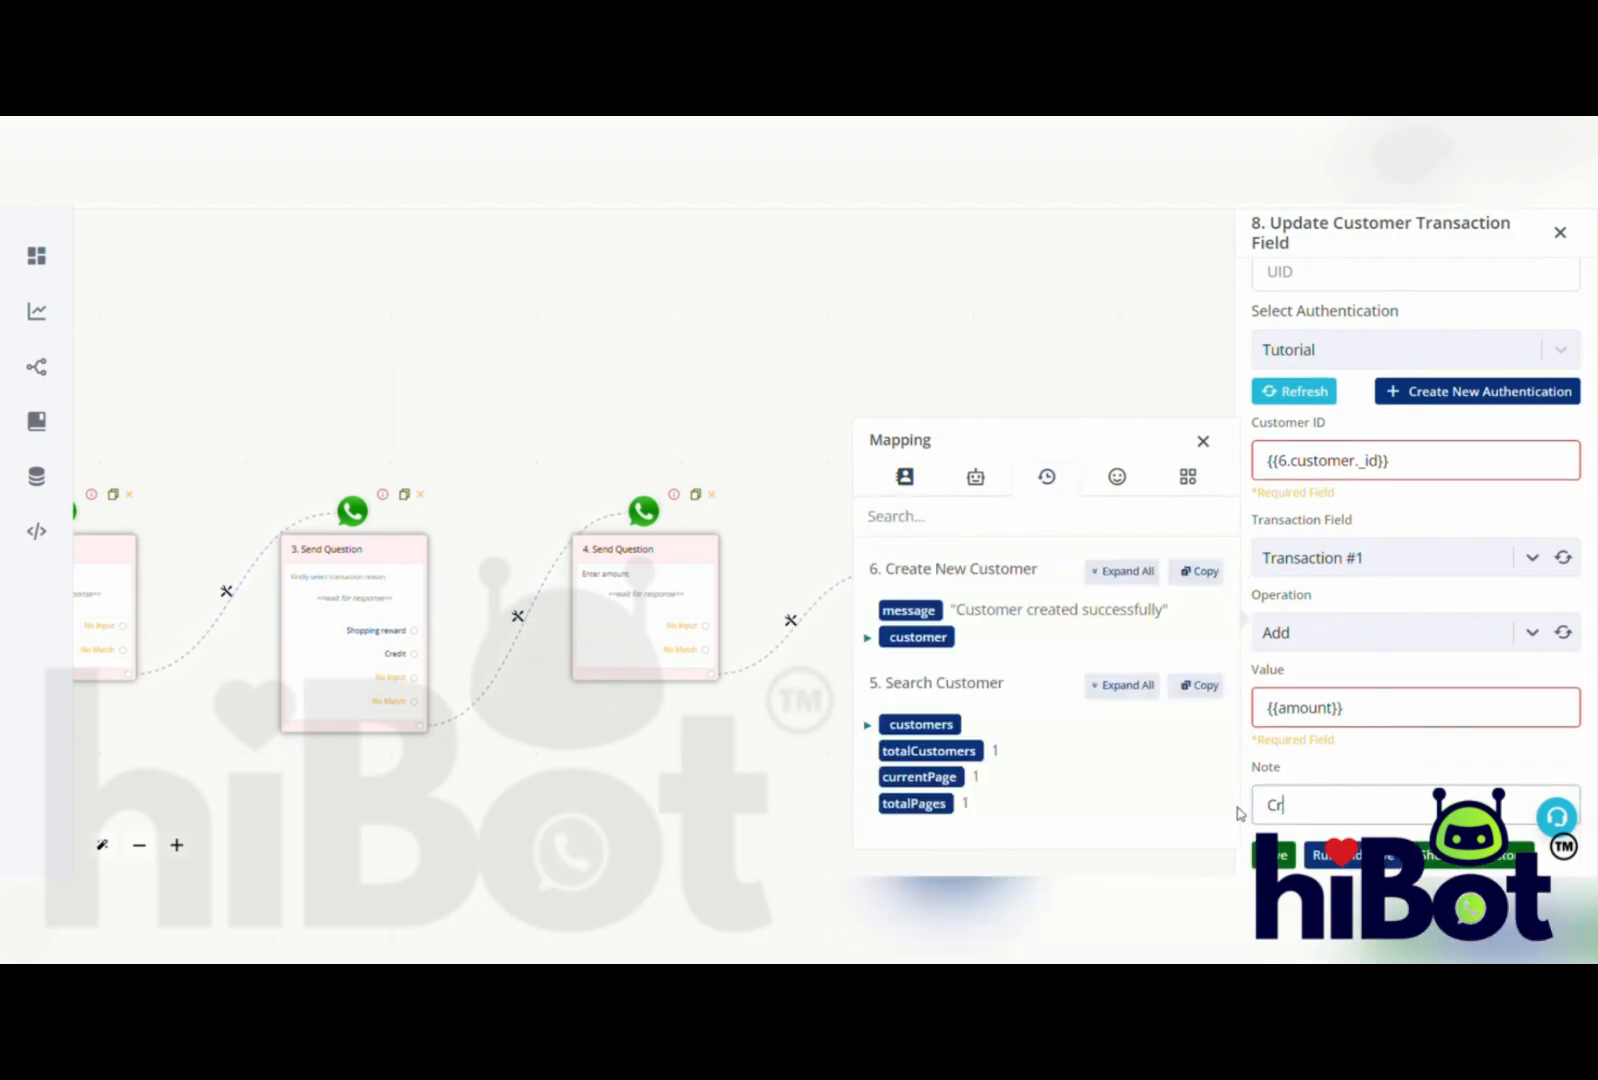
{"action": "key", "text": "BackSpace"}
{"action": "key", "text": "BackSpace"}
{"action": "left_click", "coordinate": [910, 480]}
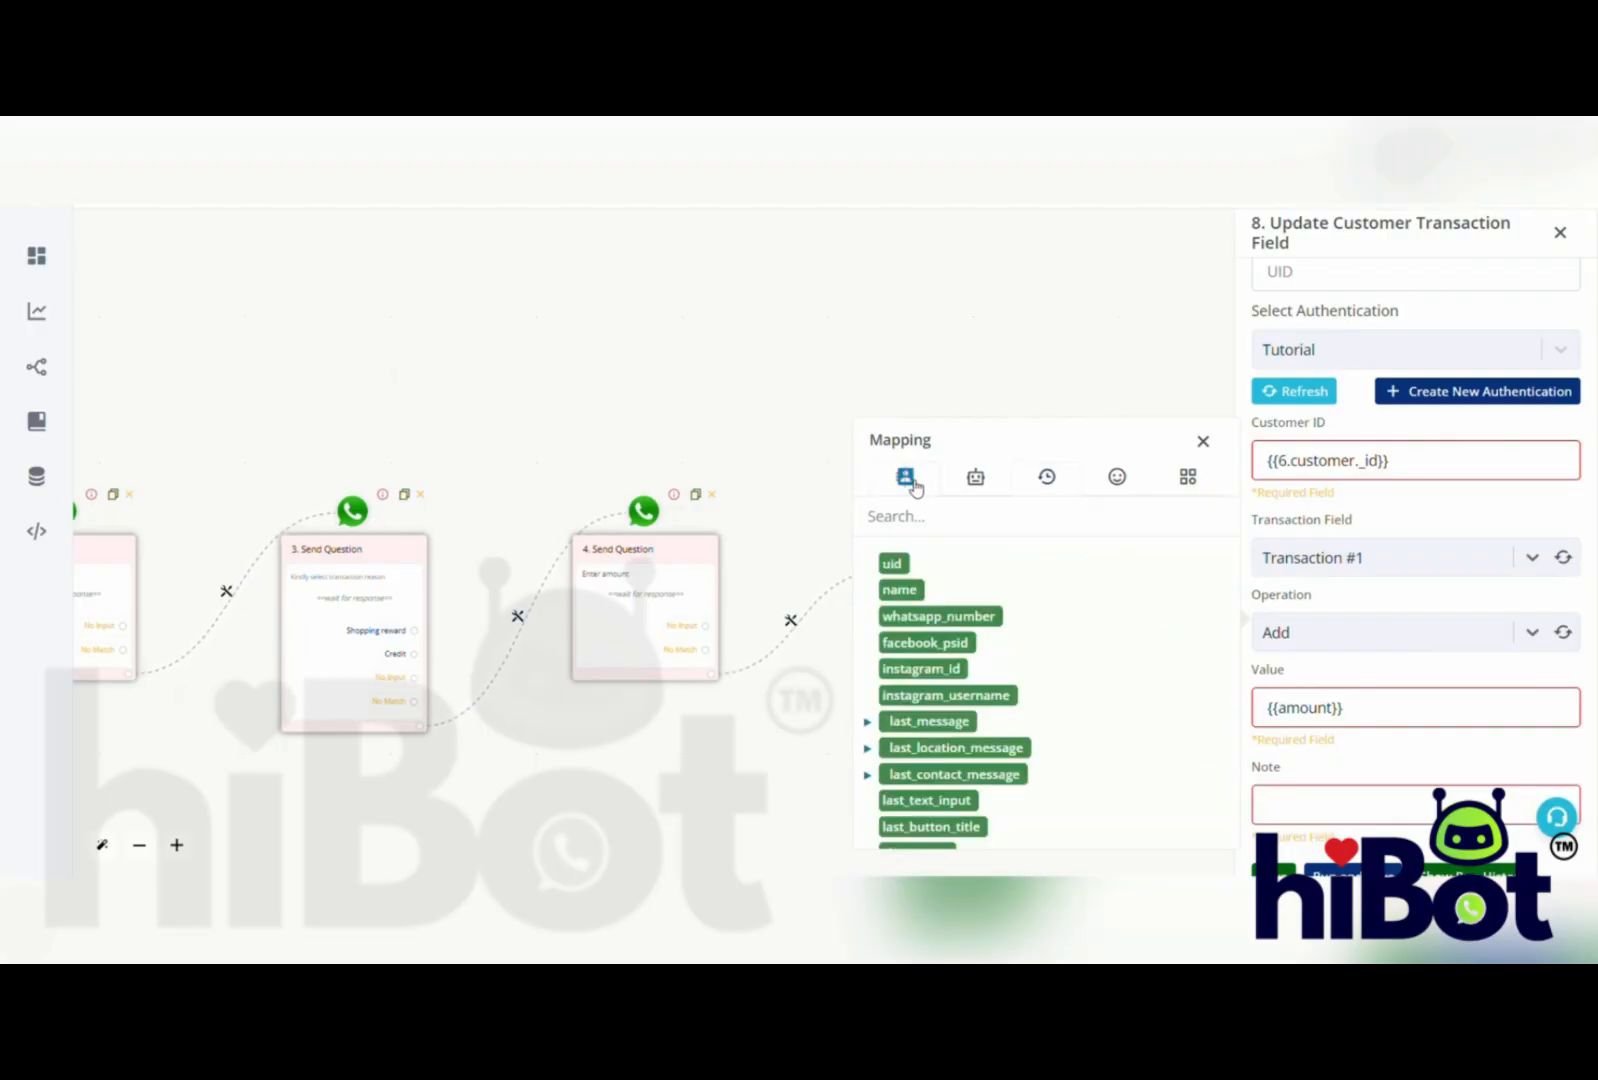
{"action": "left_click", "coordinate": [944, 531]}
{"action": "type", "text": "note"}
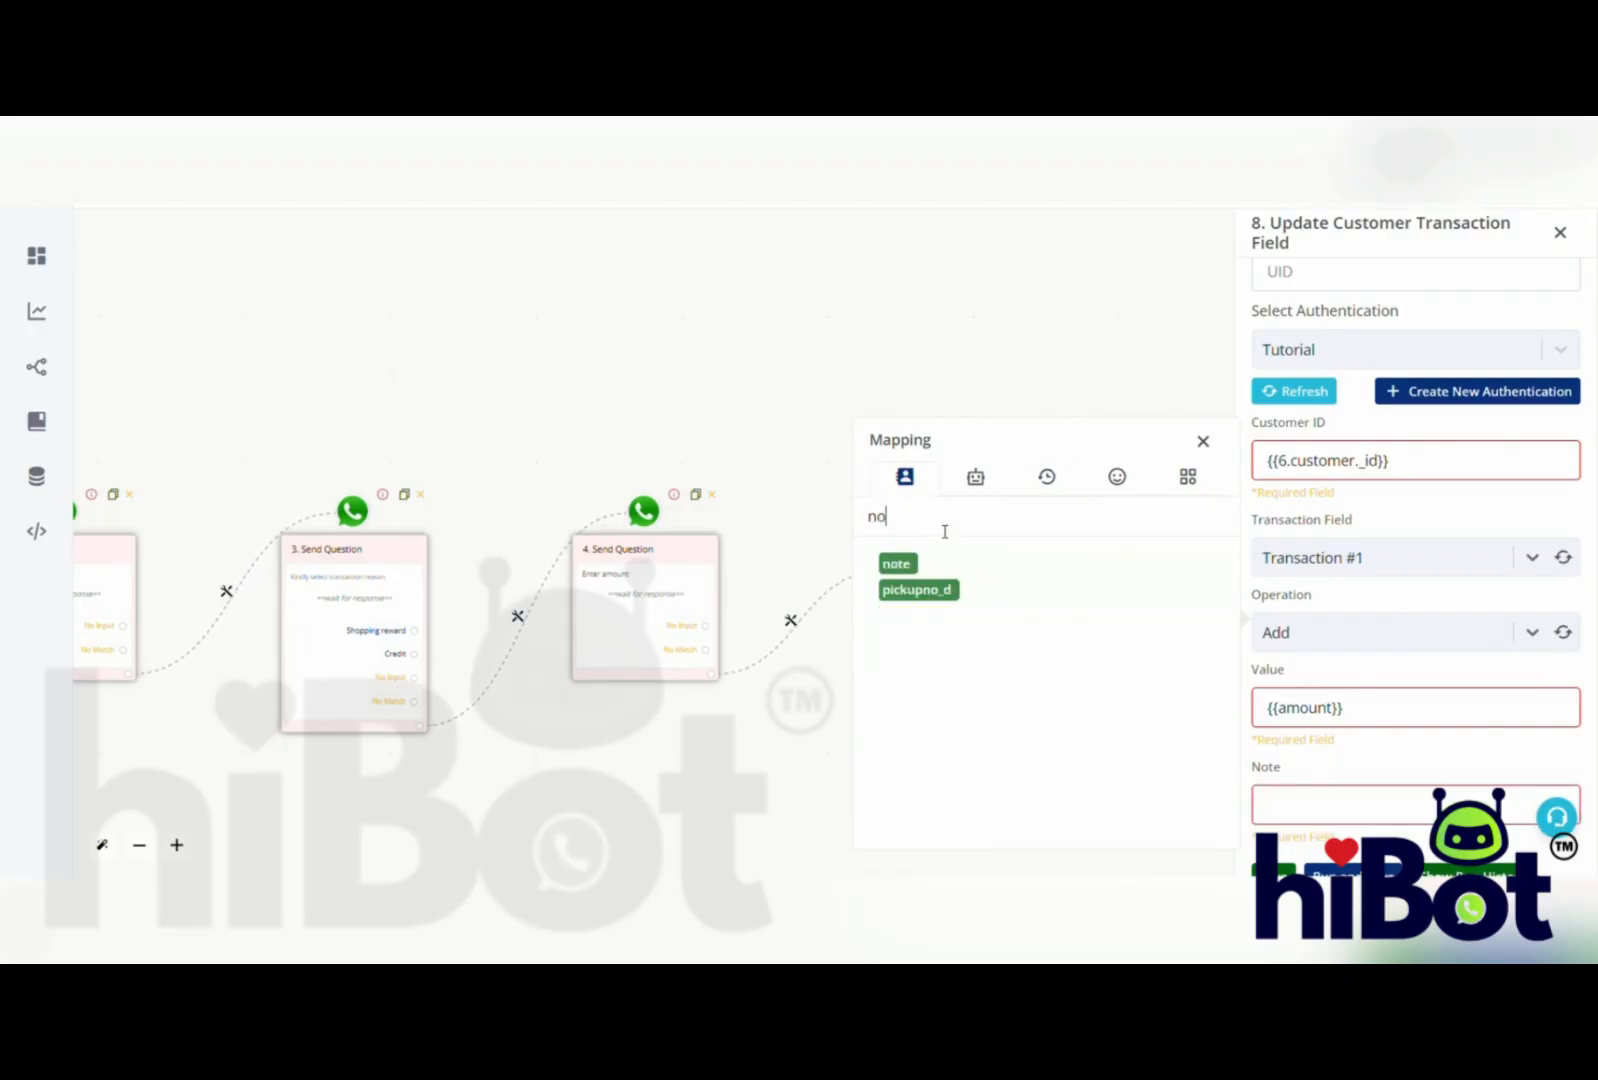
{"action": "left_click", "coordinate": [899, 564]}
{"action": "scroll", "coordinate": [1391, 709], "scroll_direction": "down", "scroll_amount": 1}
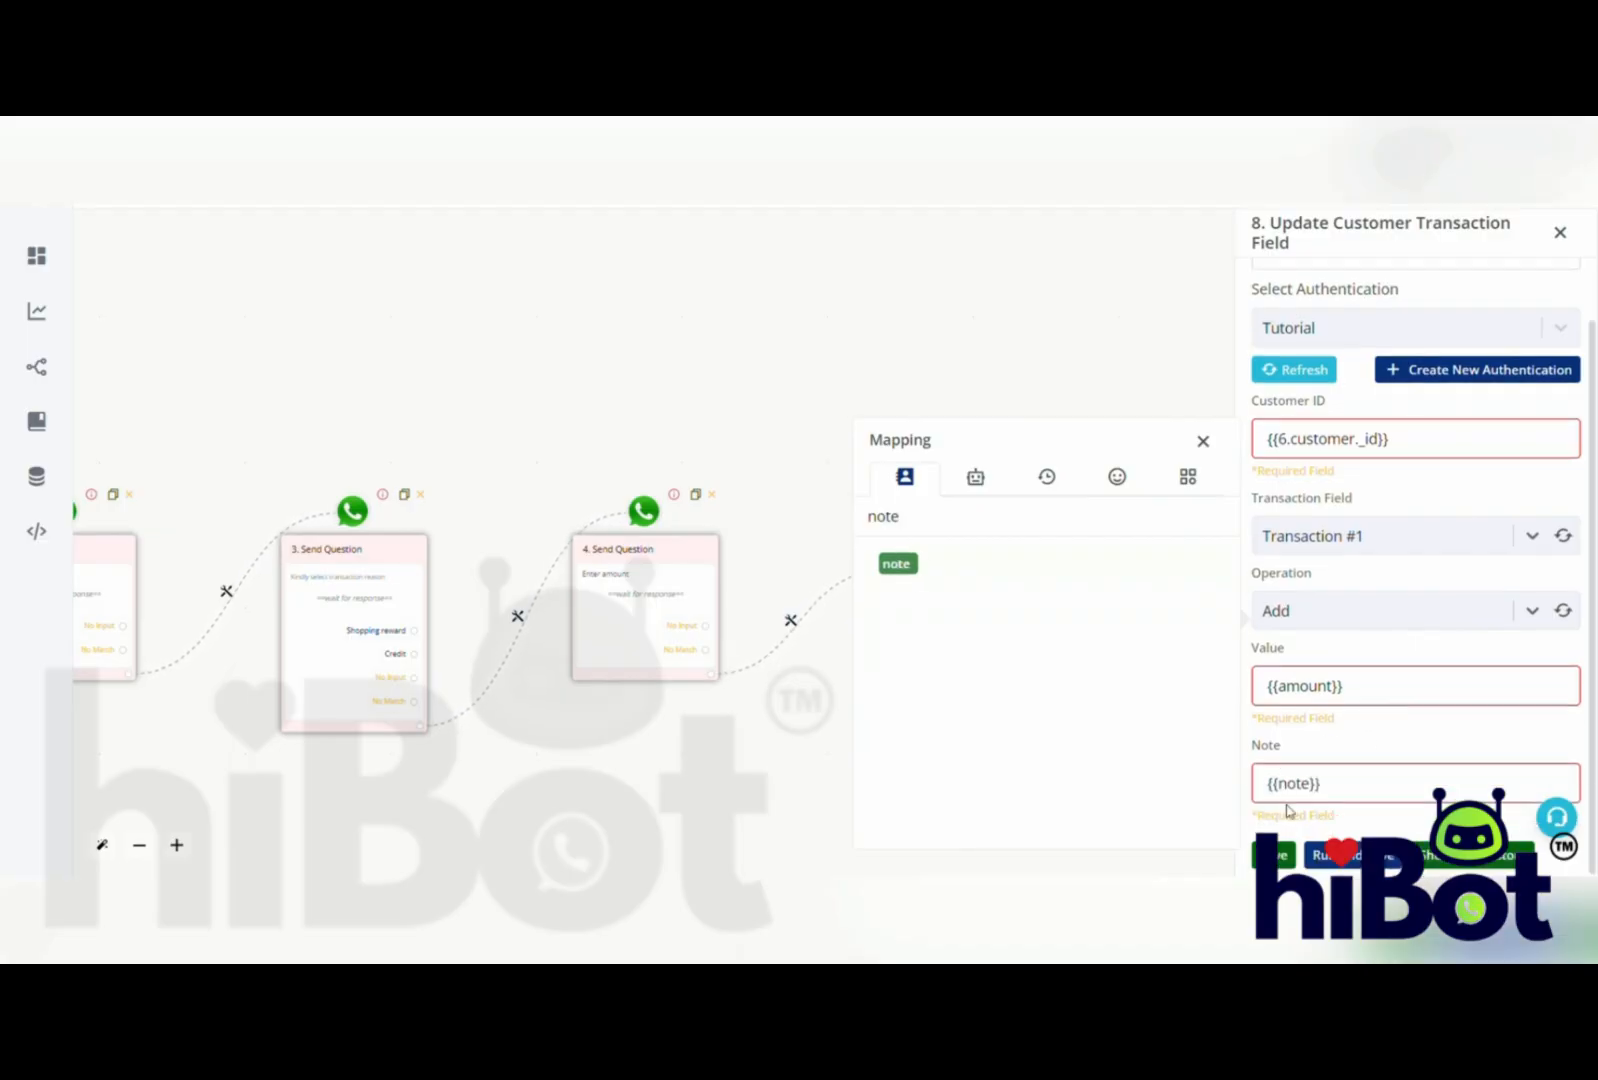
{"action": "left_click", "coordinate": [1280, 852]}
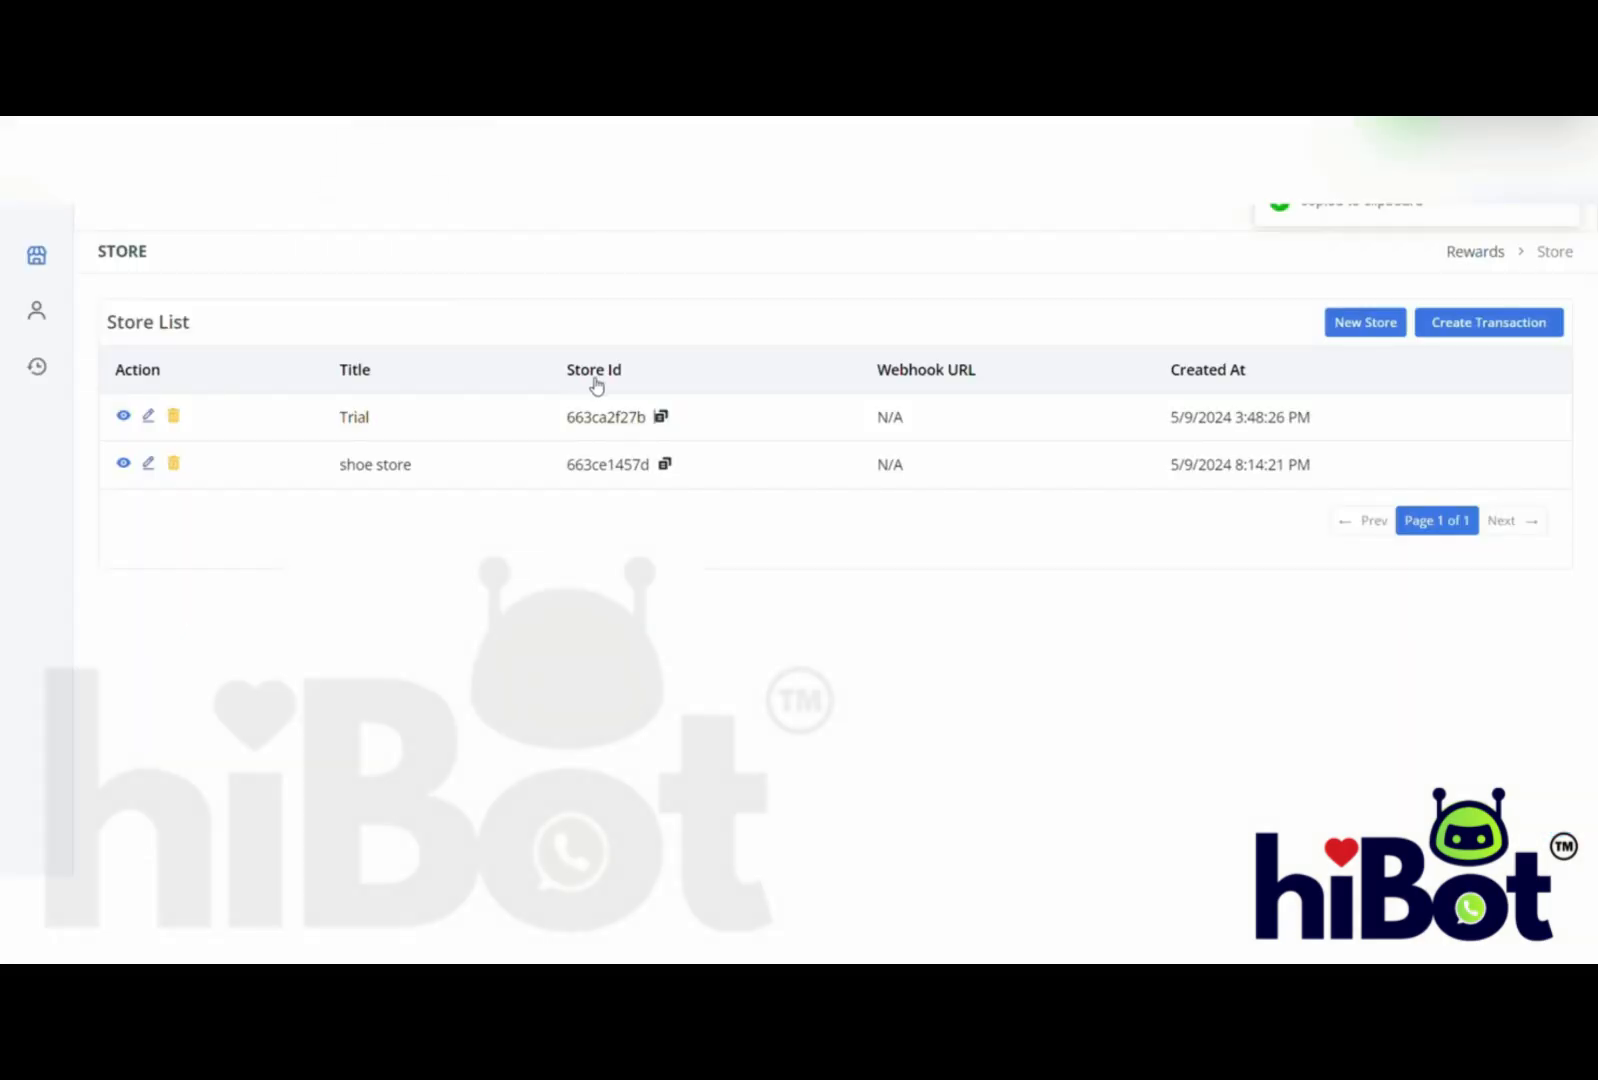
- In the Rewards store list, view the Trial store's customers and check the newest customer's WA number and details
{"action": "left_click", "coordinate": [123, 418]}
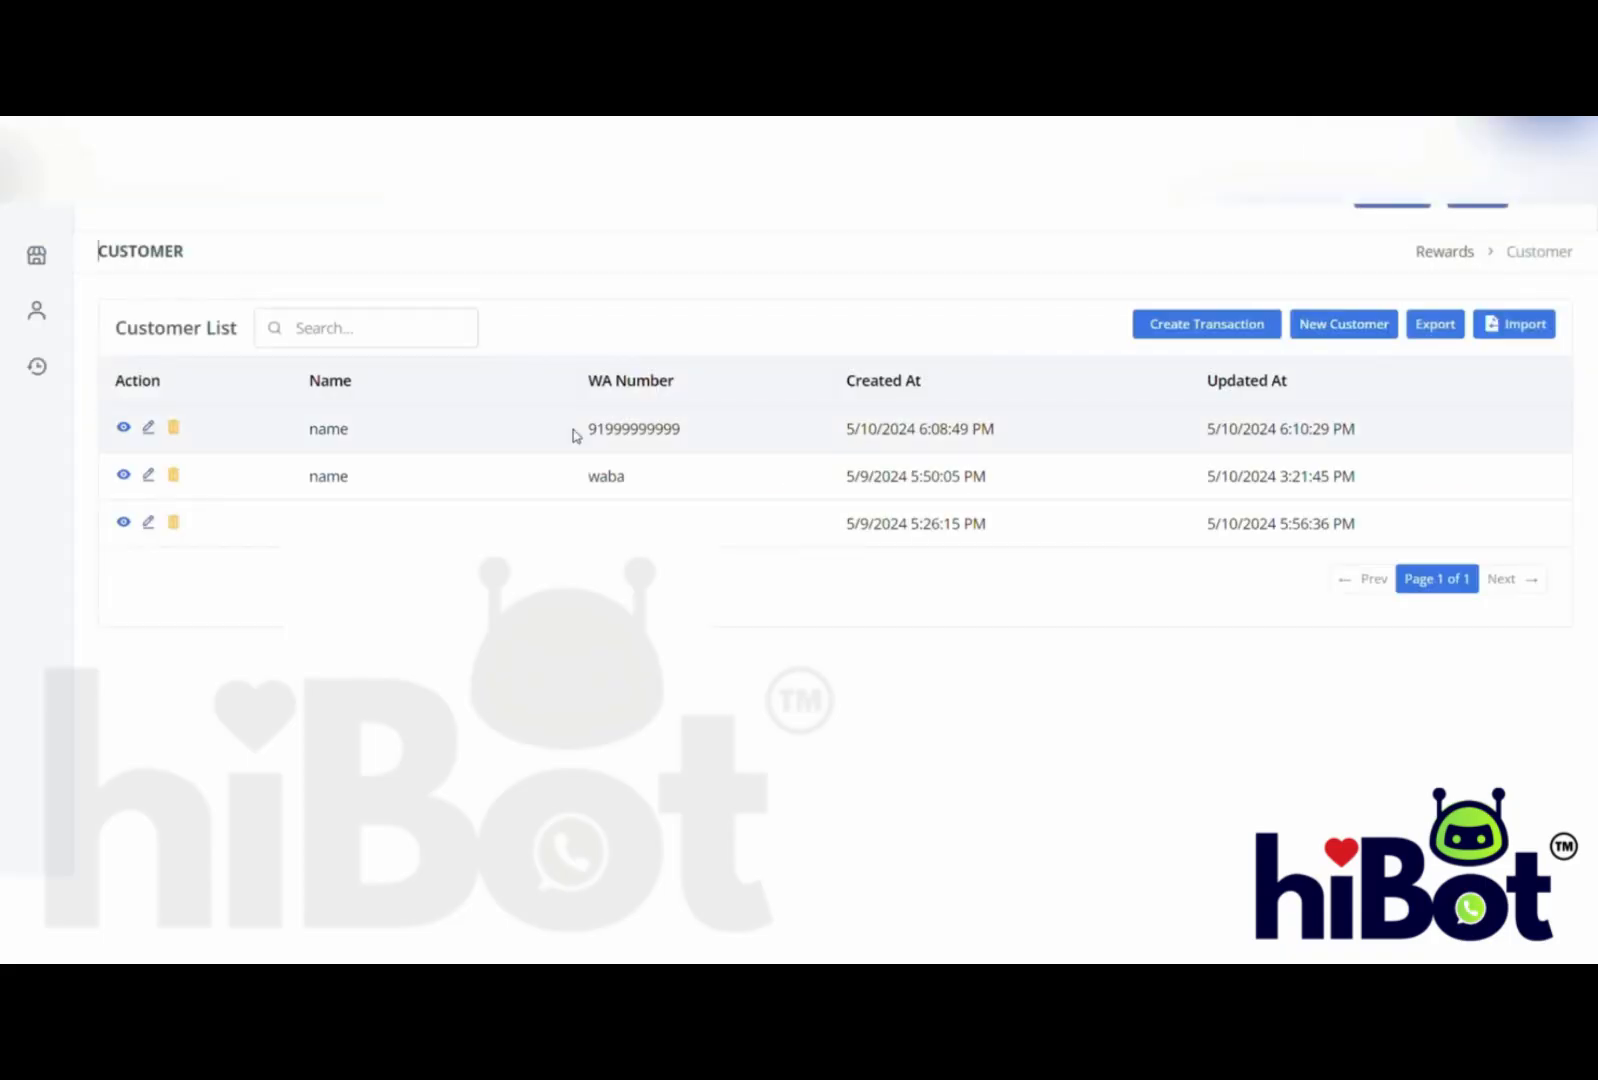
{"action": "left_click_drag", "start_coordinate": [589, 432], "coordinate": [731, 430]}
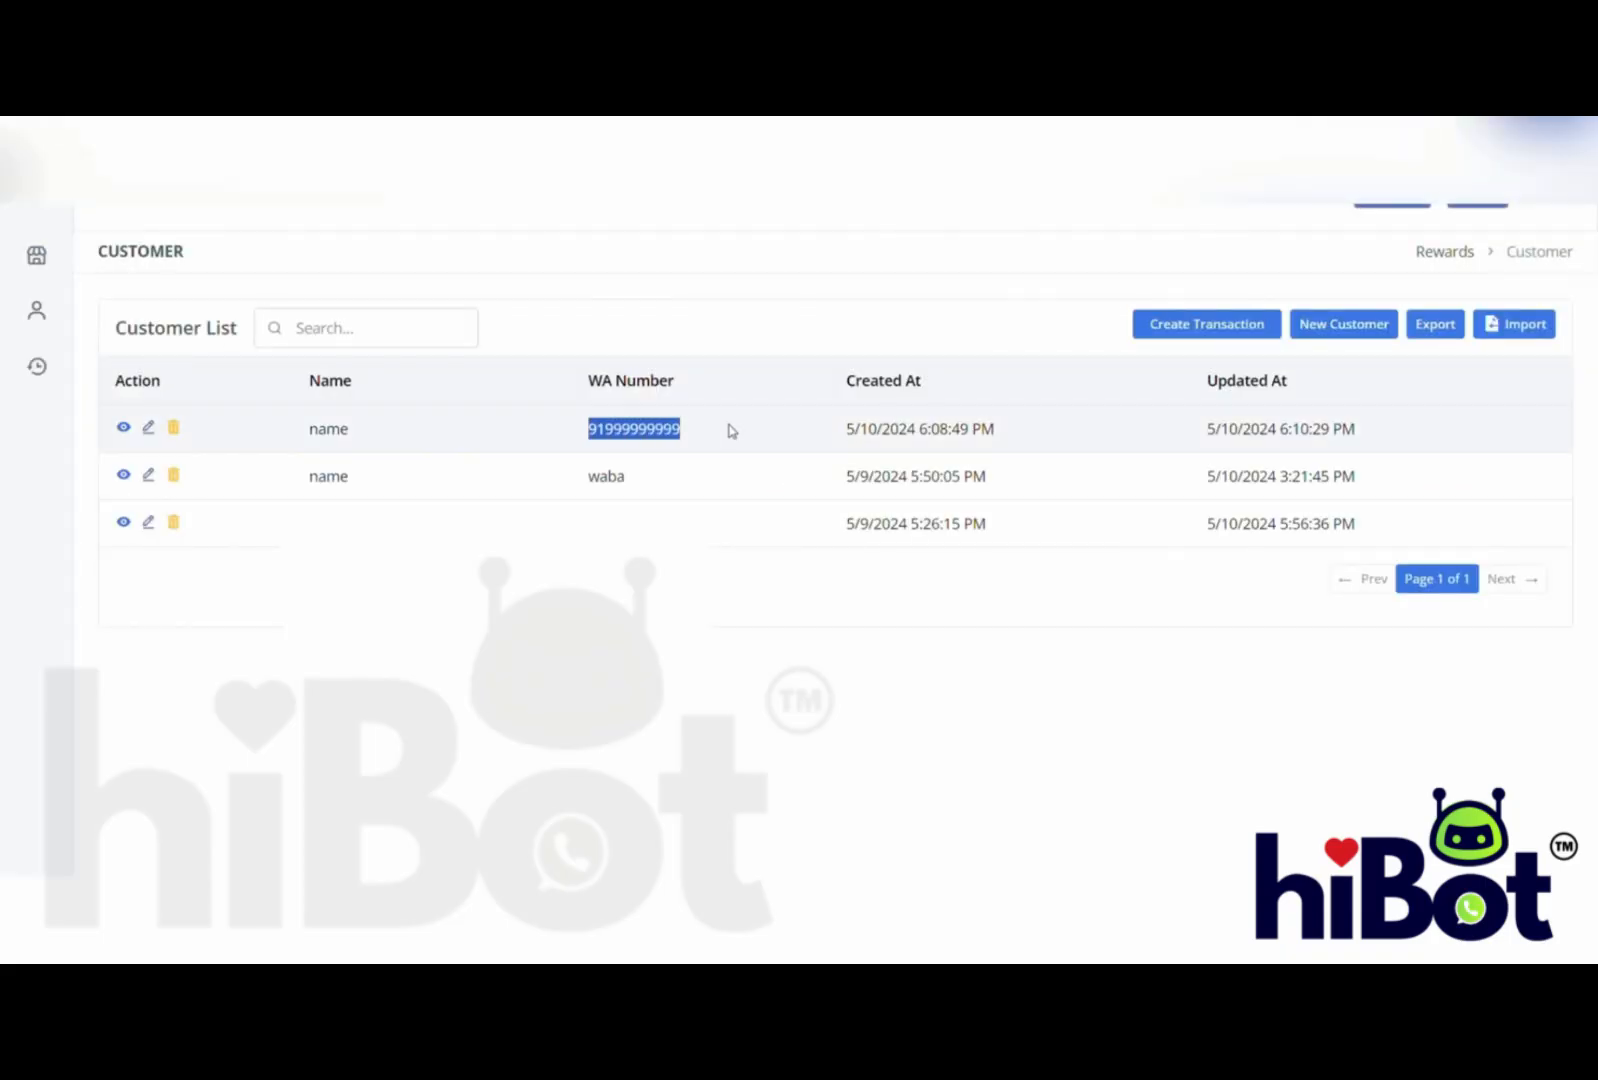
{"action": "left_click", "coordinate": [125, 429]}
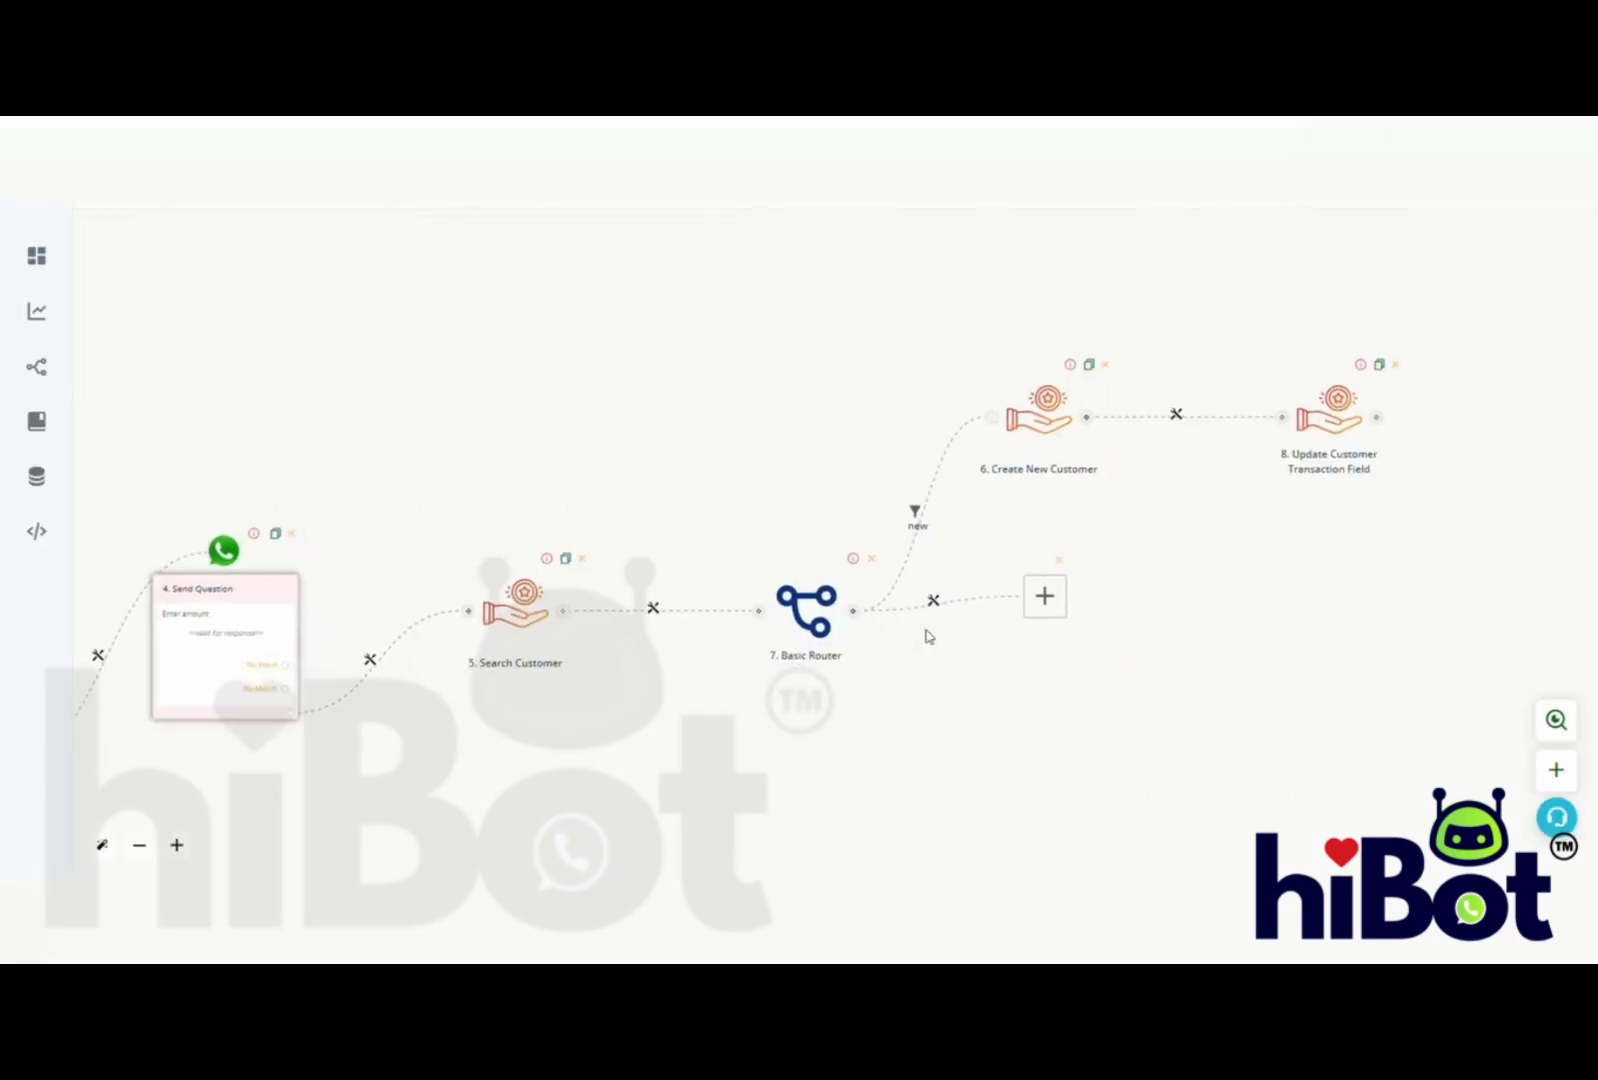
- Set up a filter labelled "old" on the Basic Router's second outgoing connection
{"action": "left_click", "coordinate": [1042, 596]}
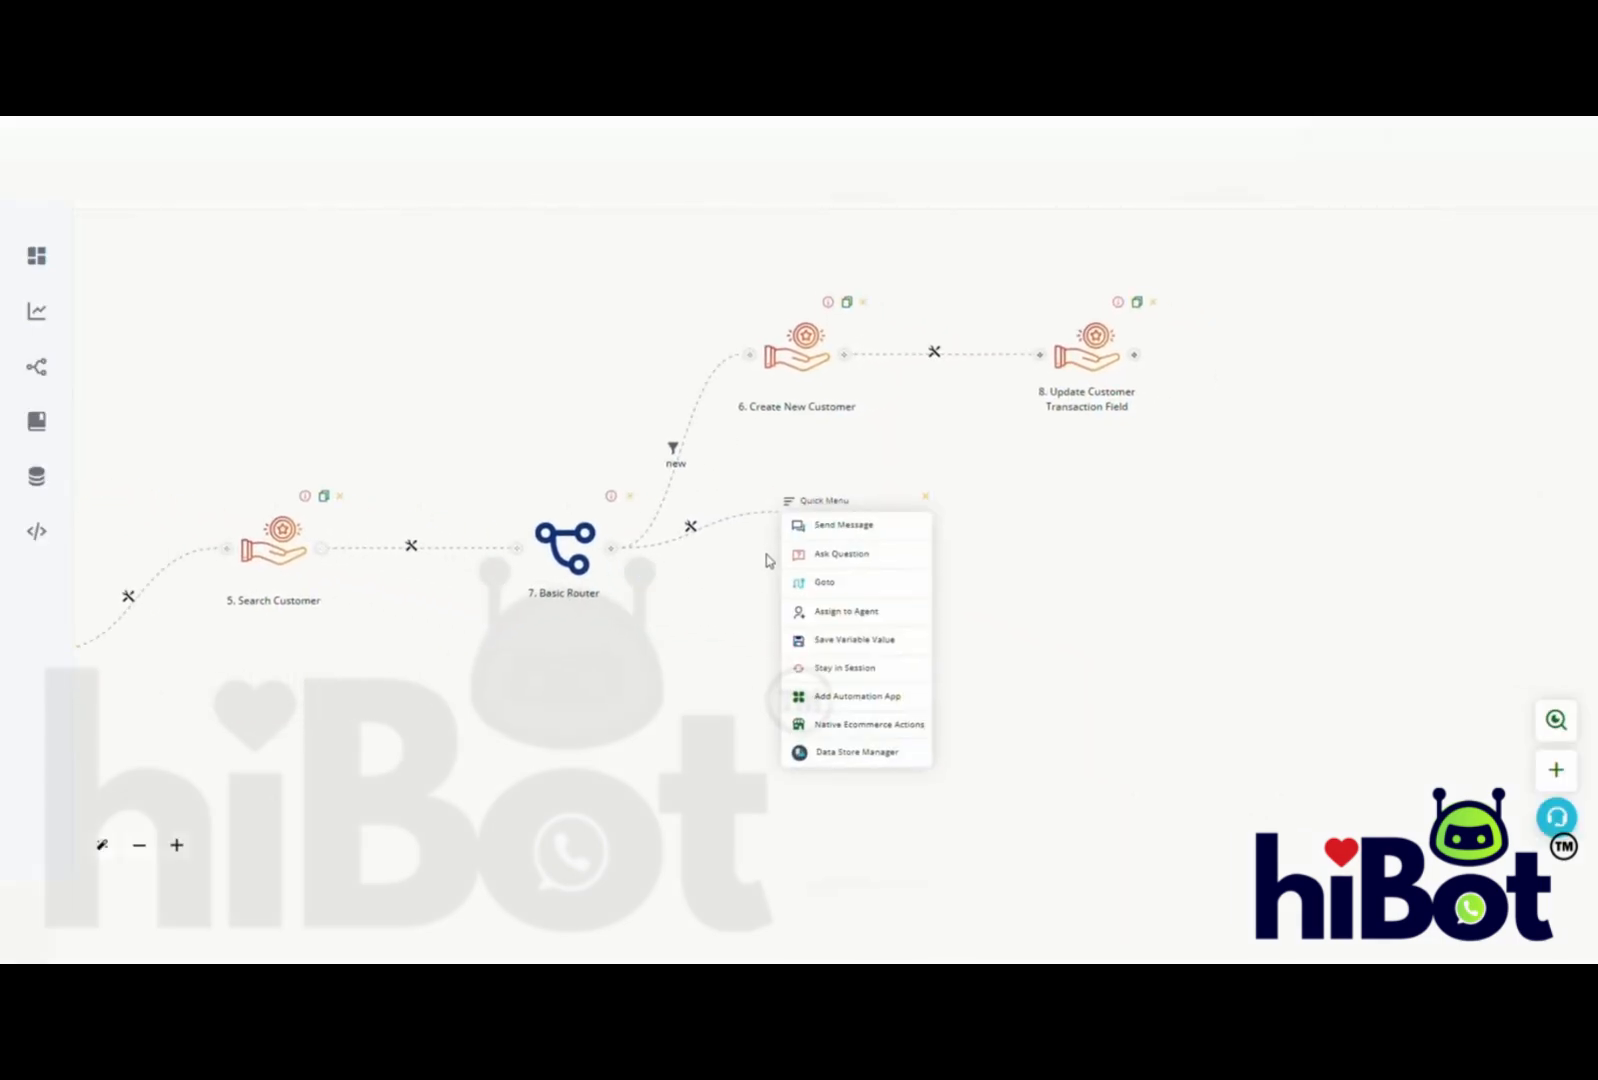
{"action": "left_click", "coordinate": [674, 525]}
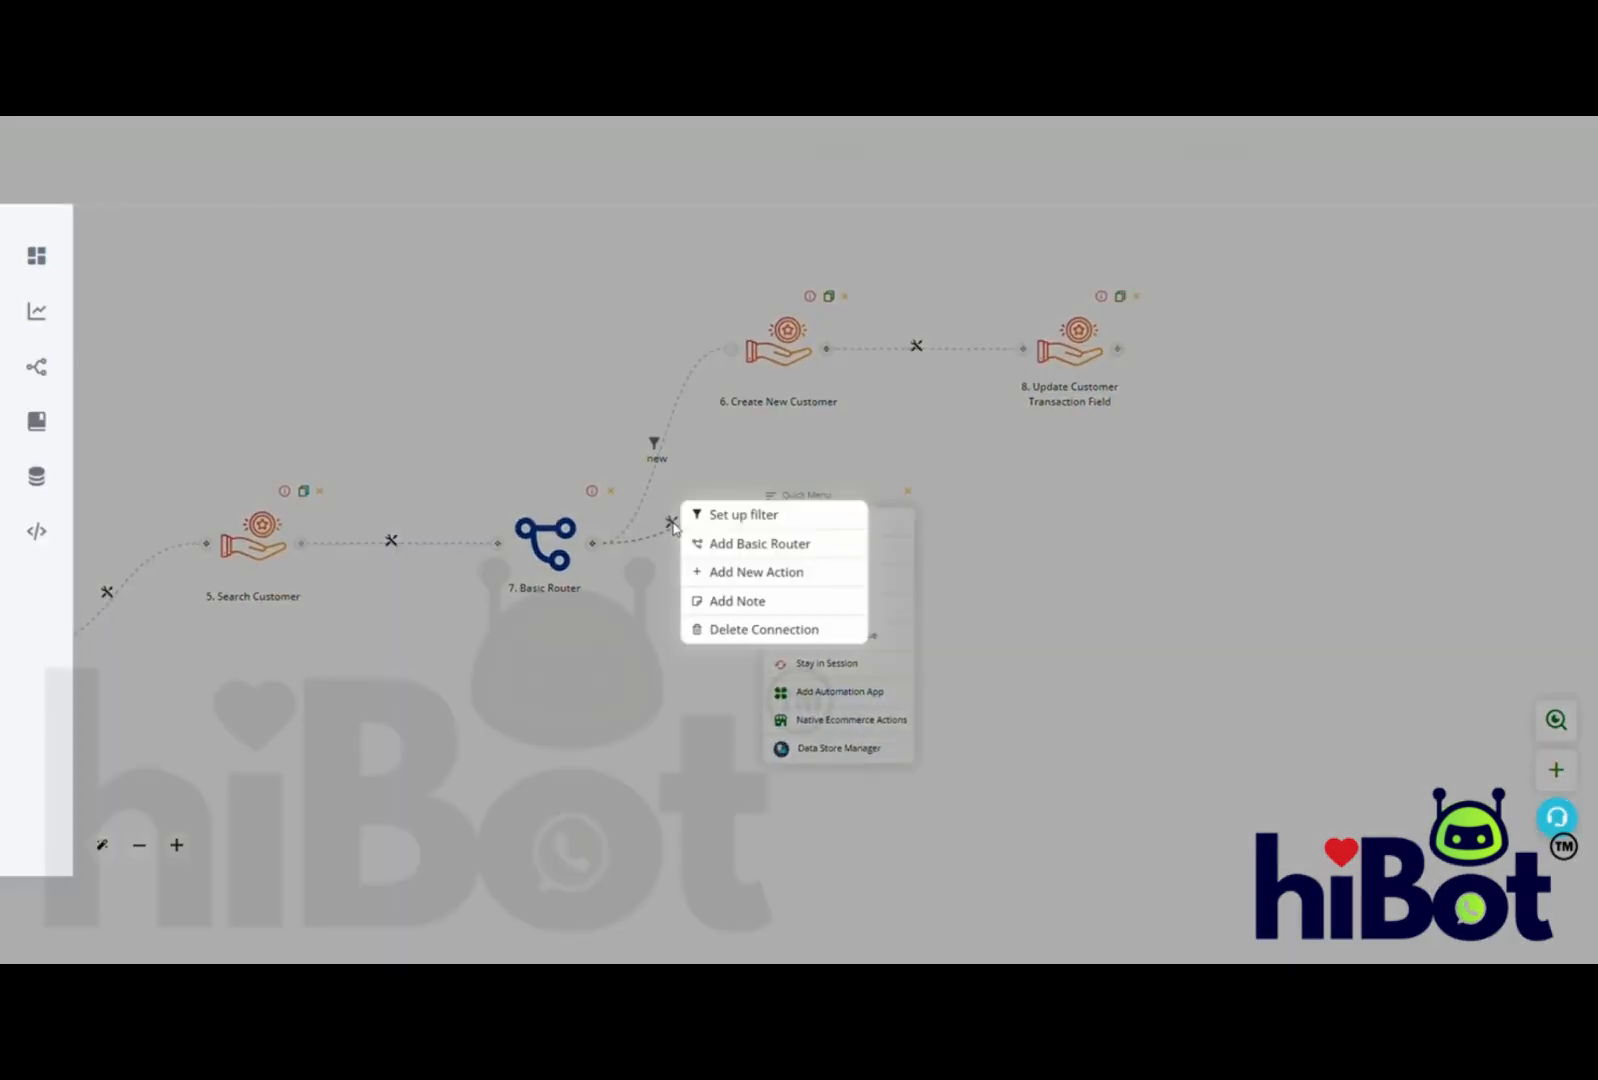
{"action": "left_click", "coordinate": [766, 514]}
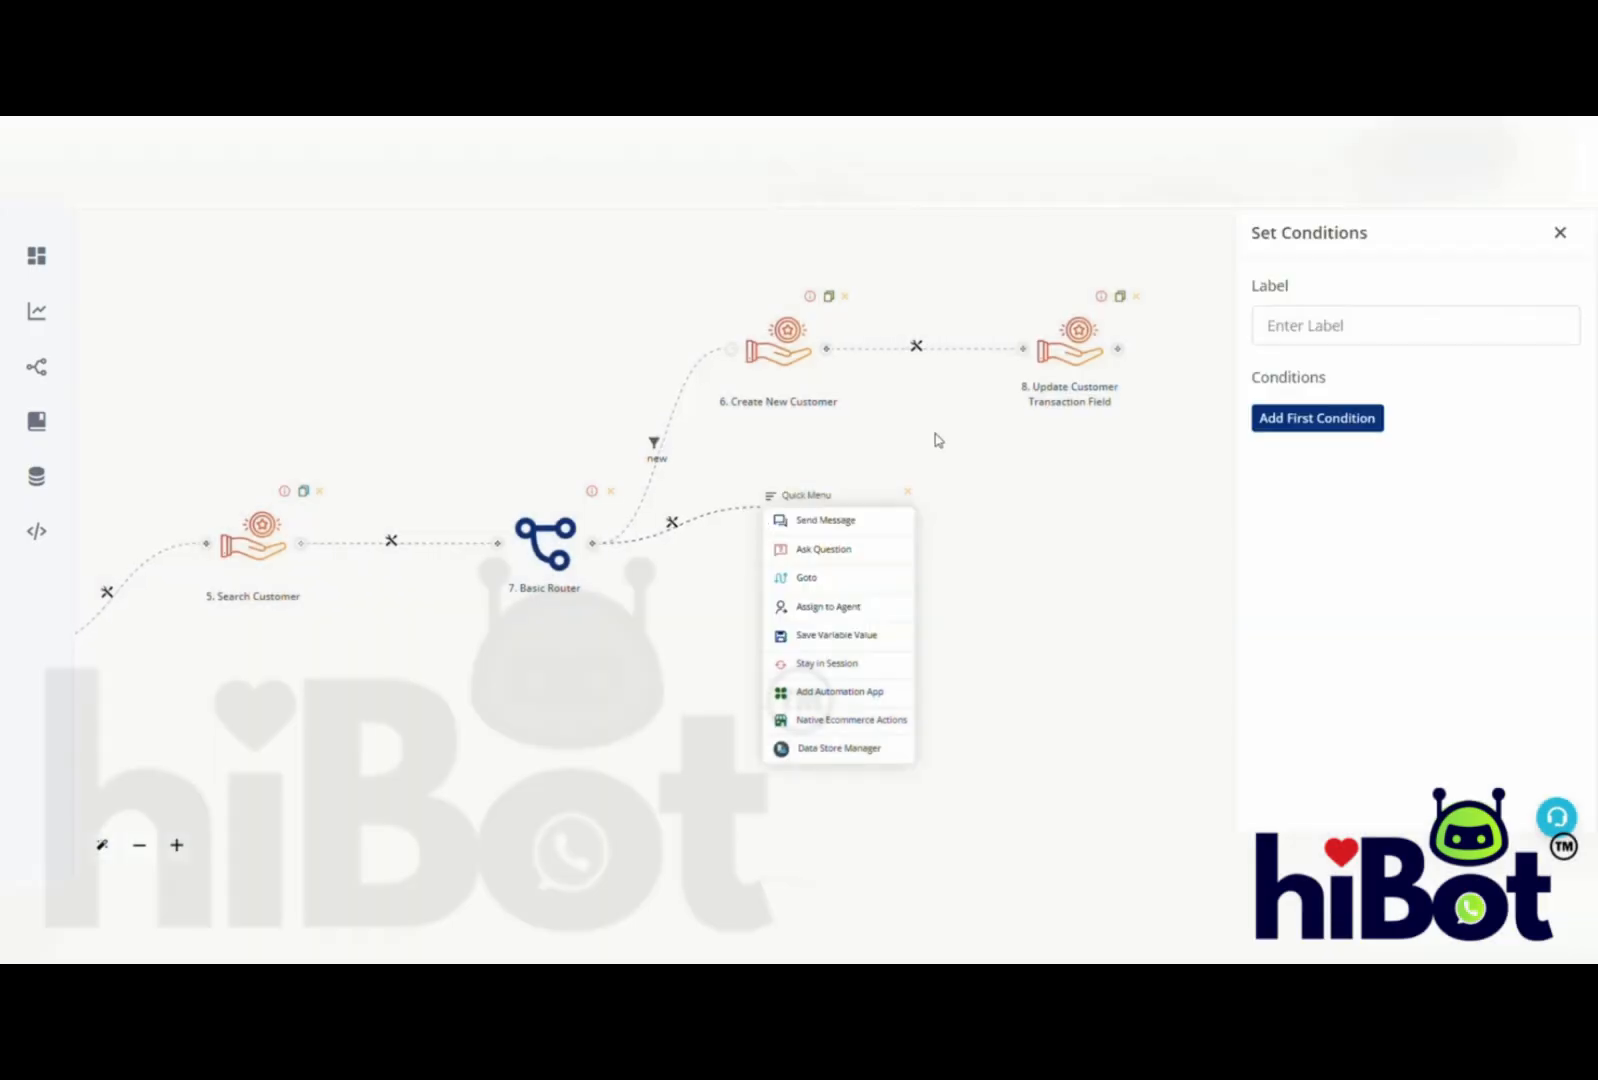
{"action": "left_click", "coordinate": [1328, 335]}
{"action": "type", "text": "old"}
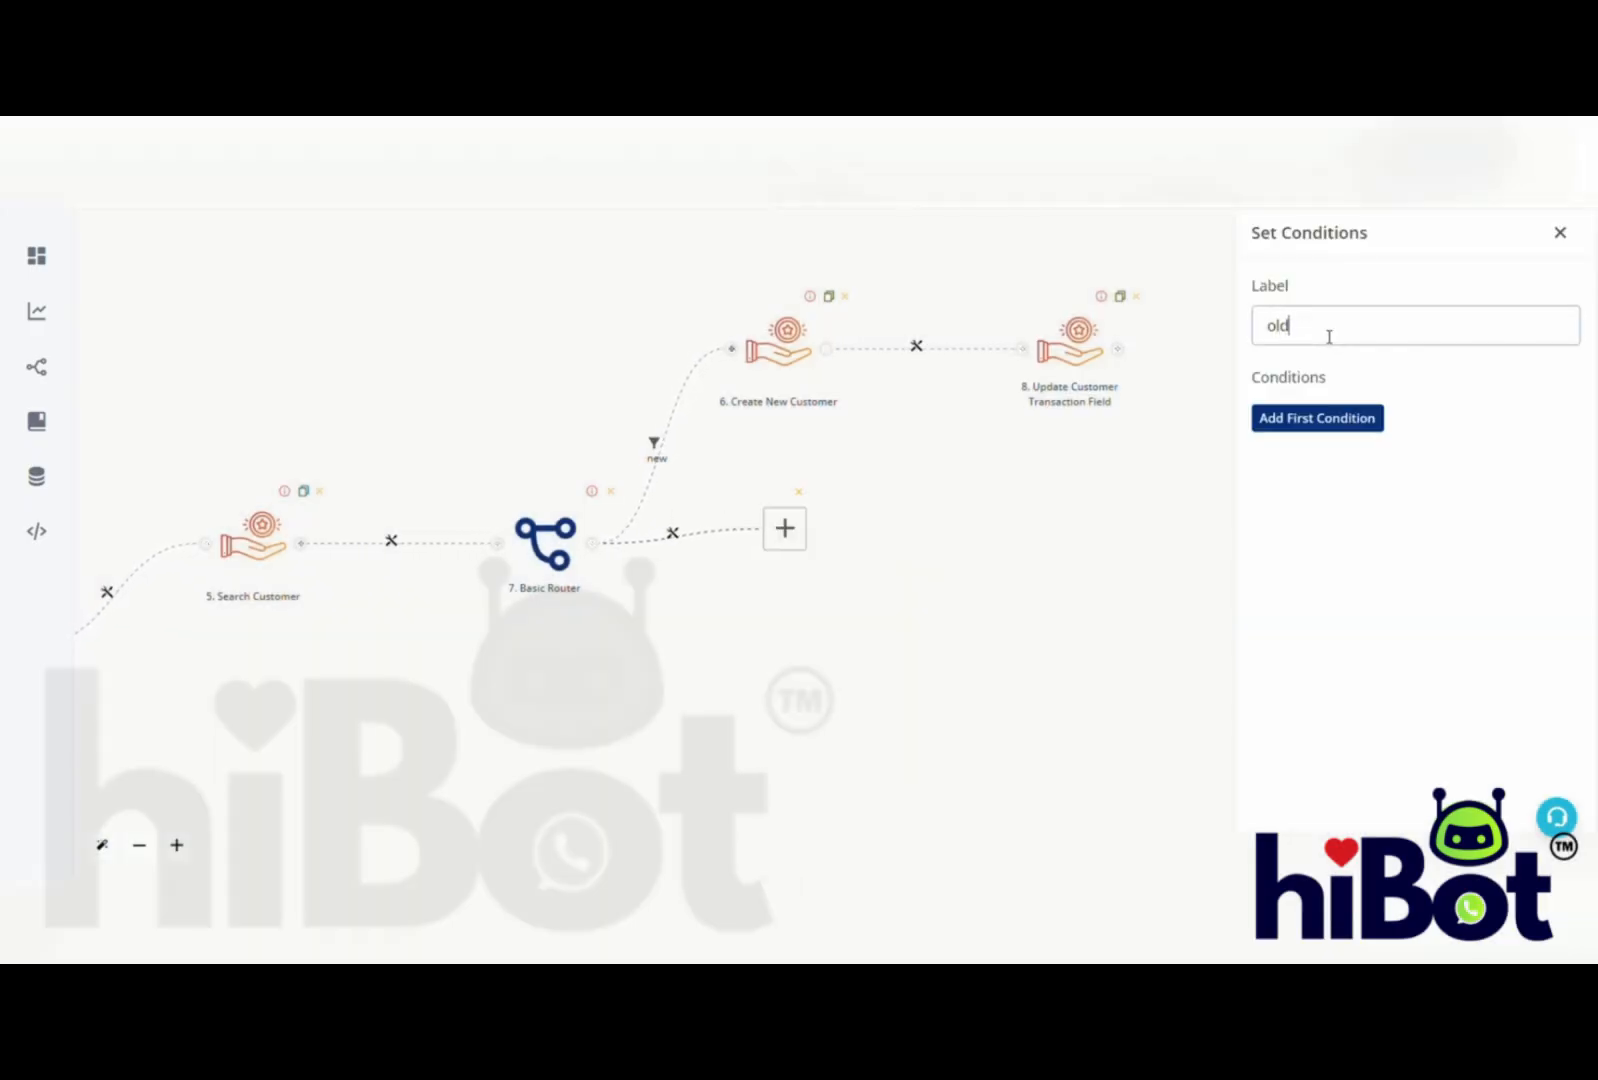